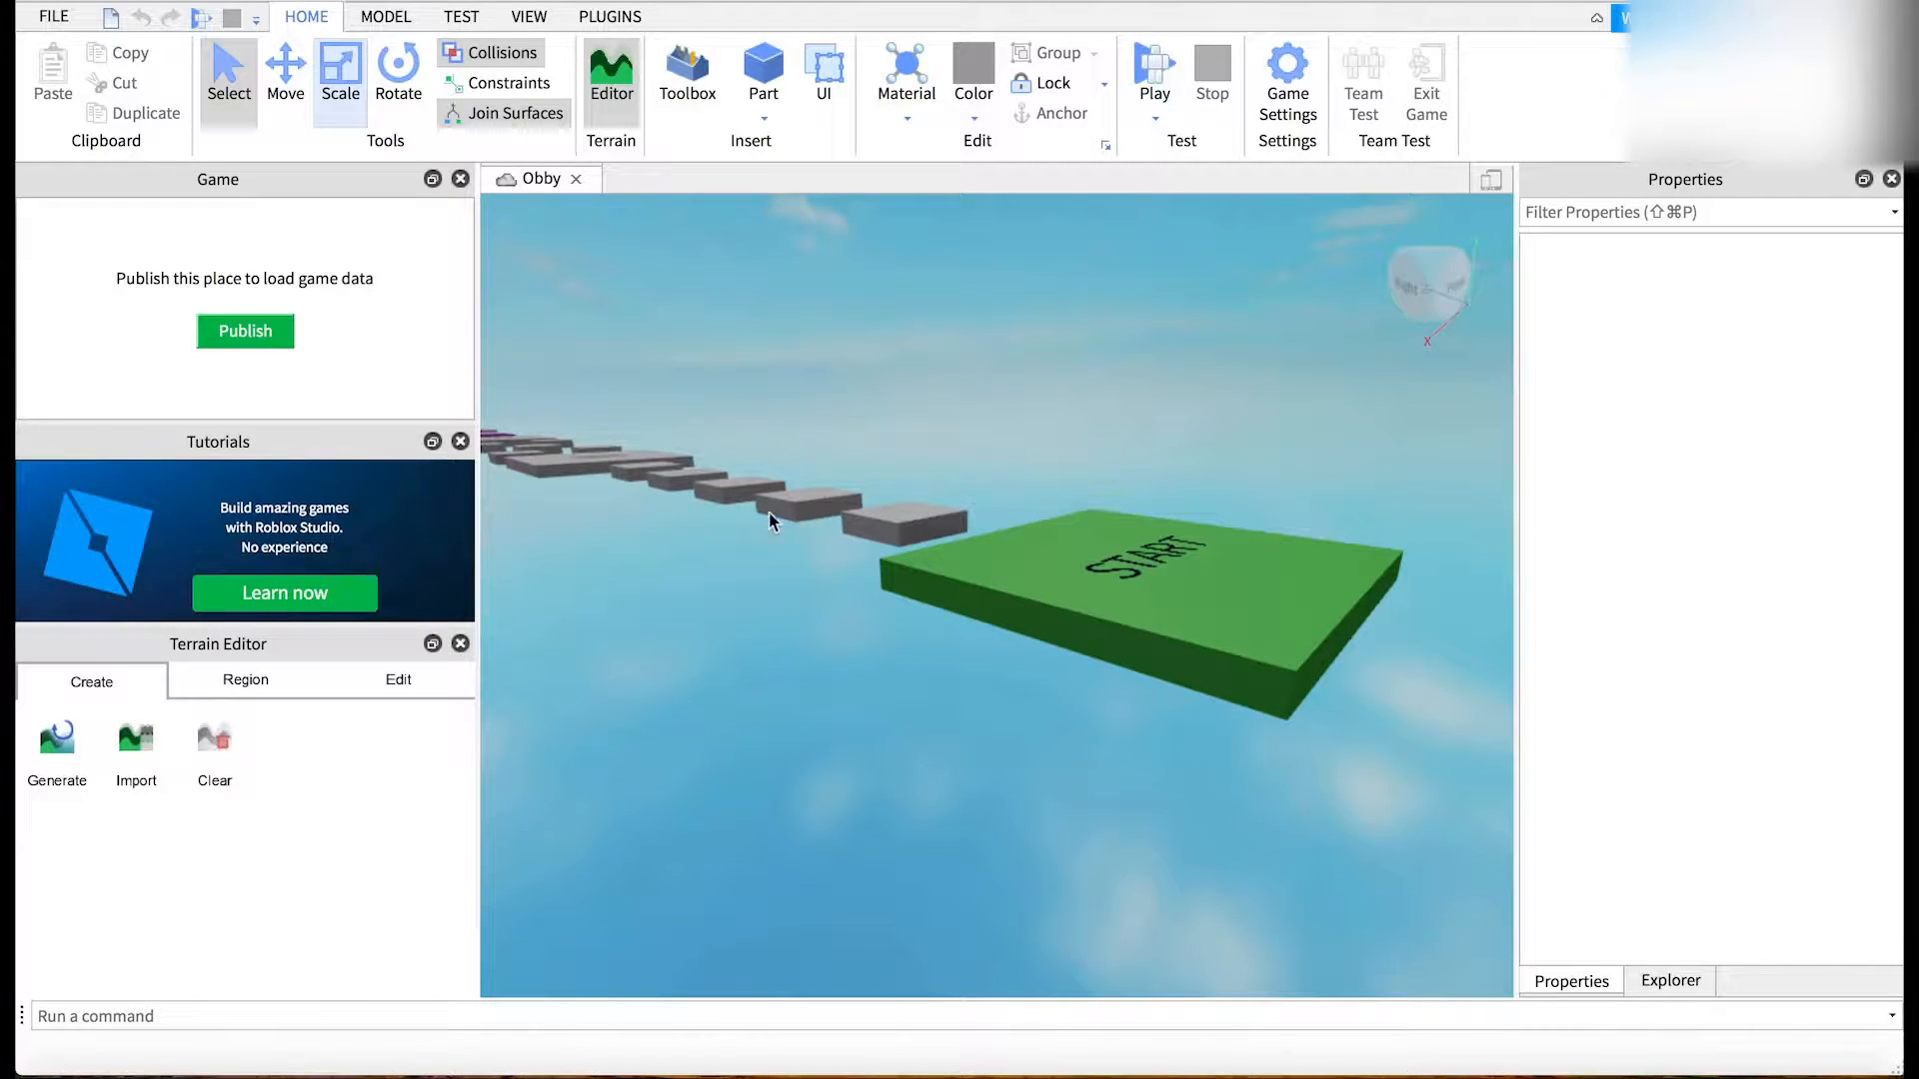
- Set the BrickColor of the grey platform closest to the START pad to Persimmon
left_click(552, 470)
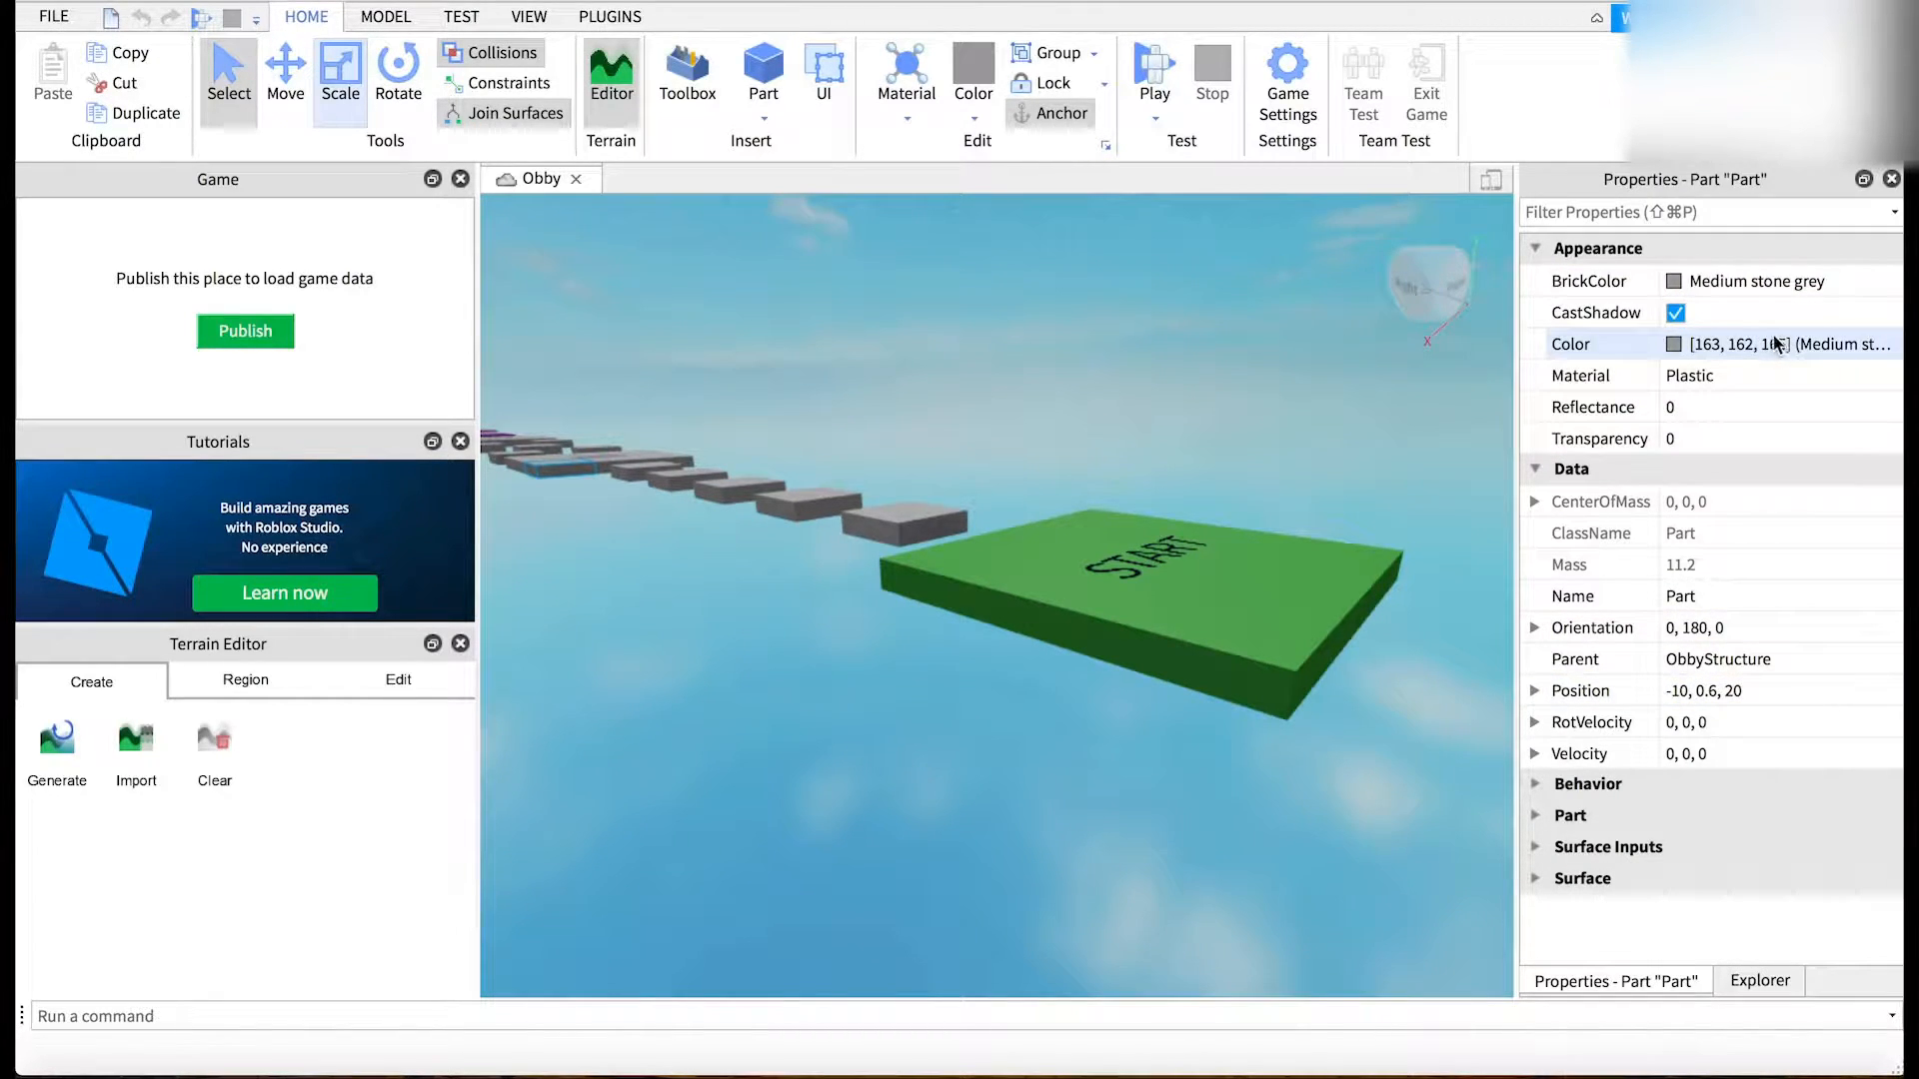
left_click(784, 518)
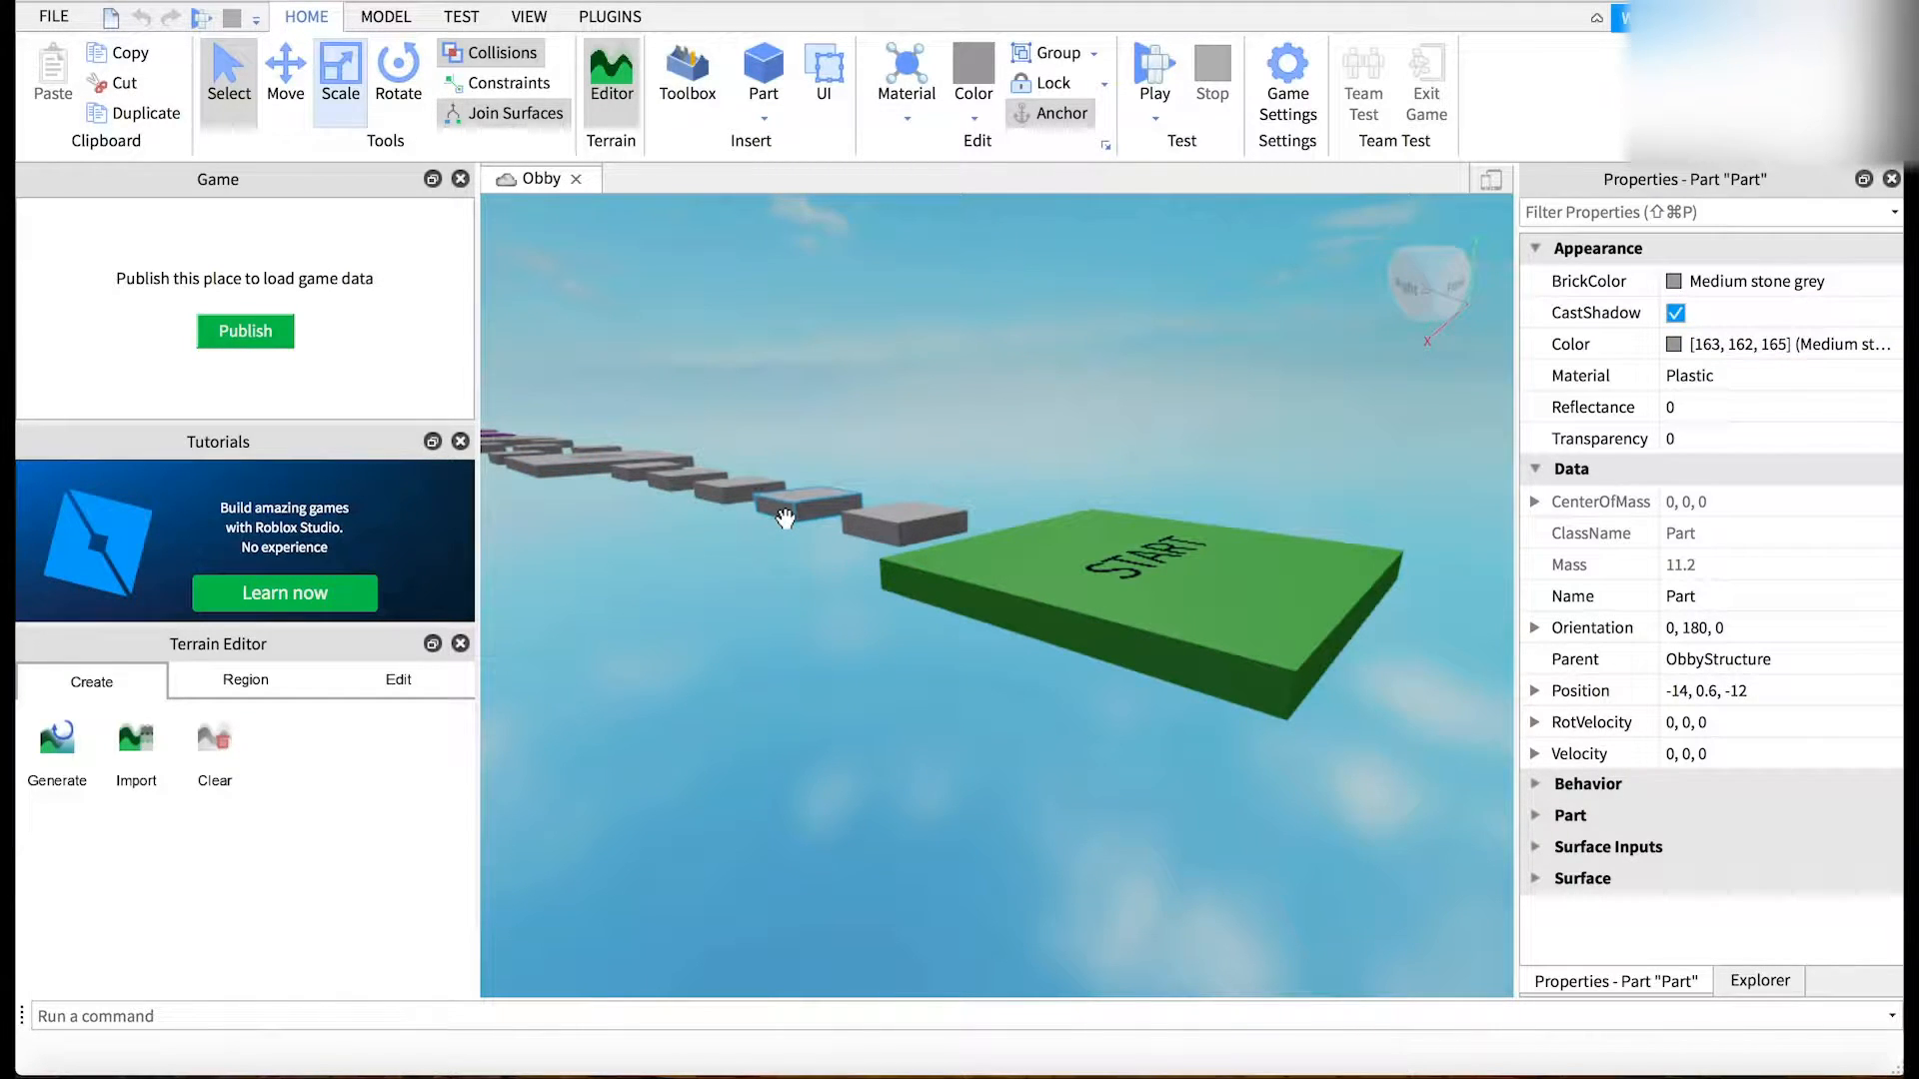
left_click(890, 527)
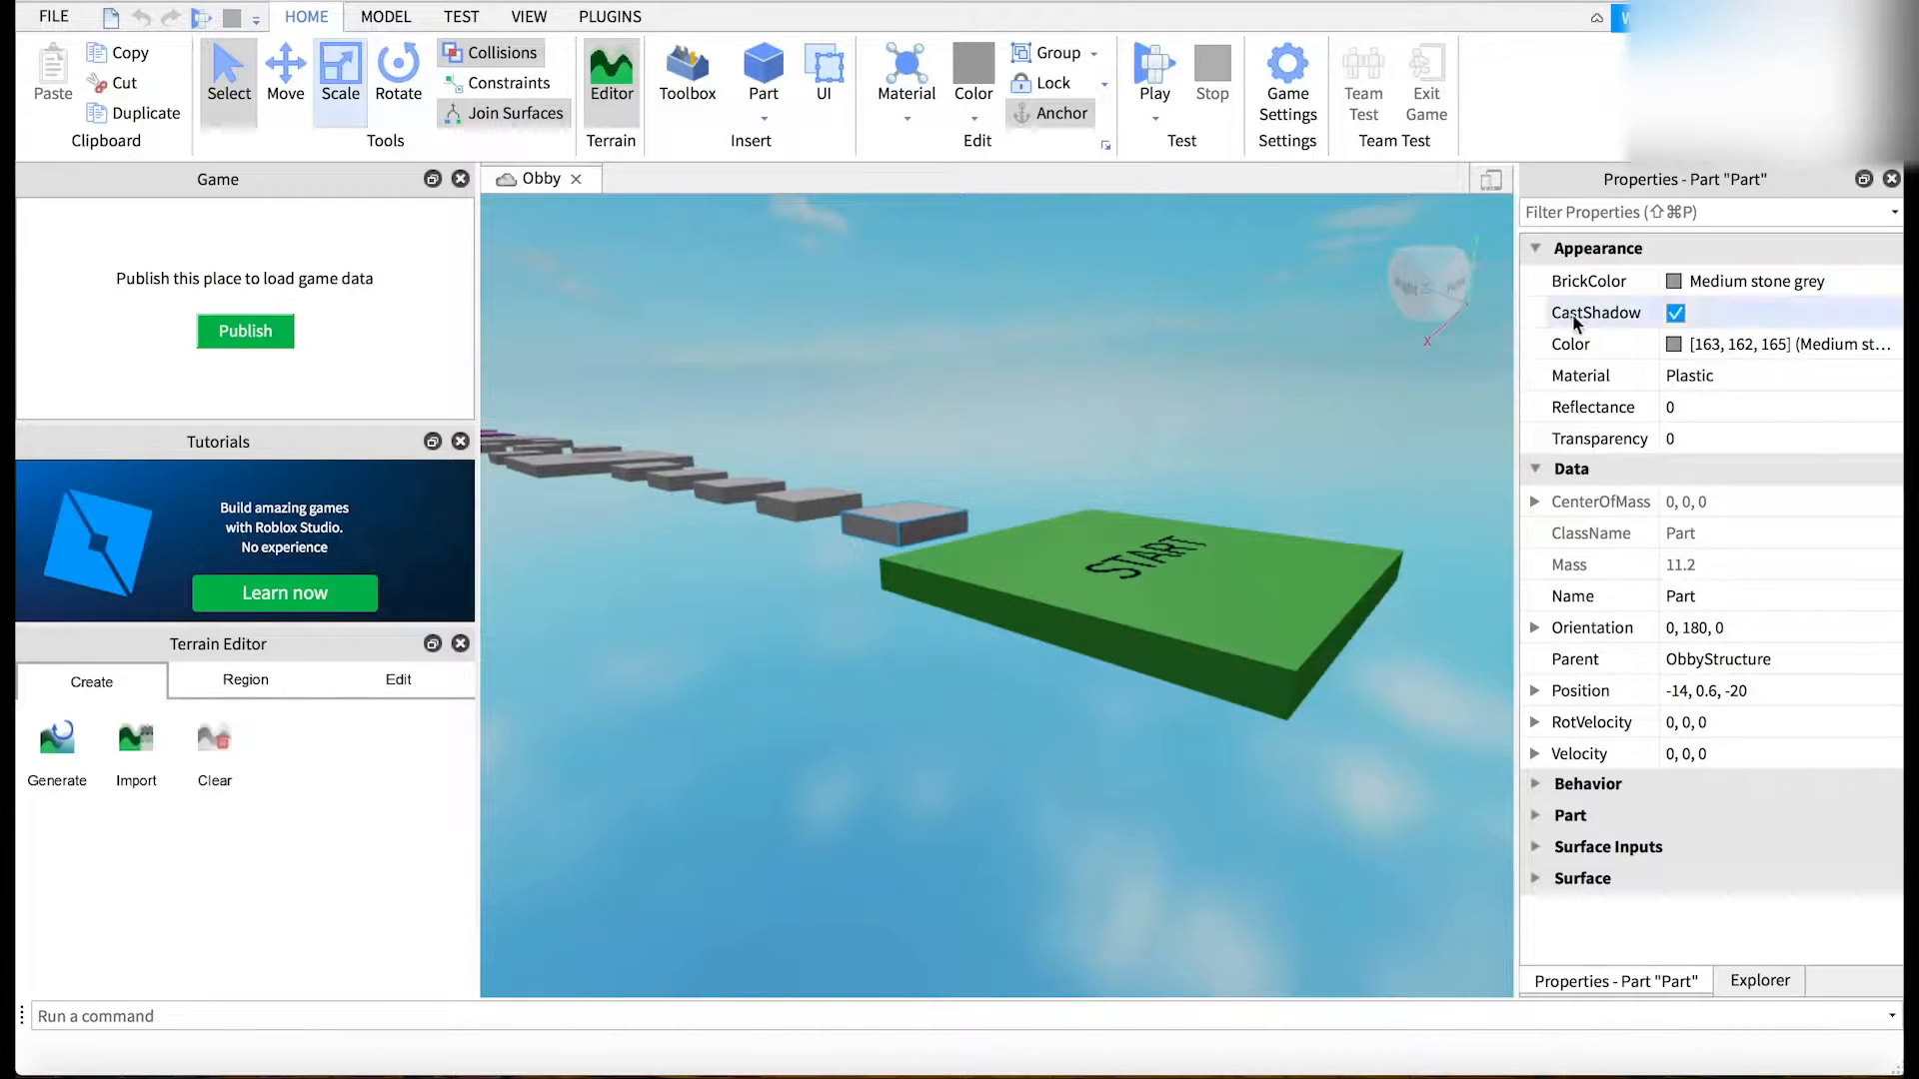
left_click(1676, 284)
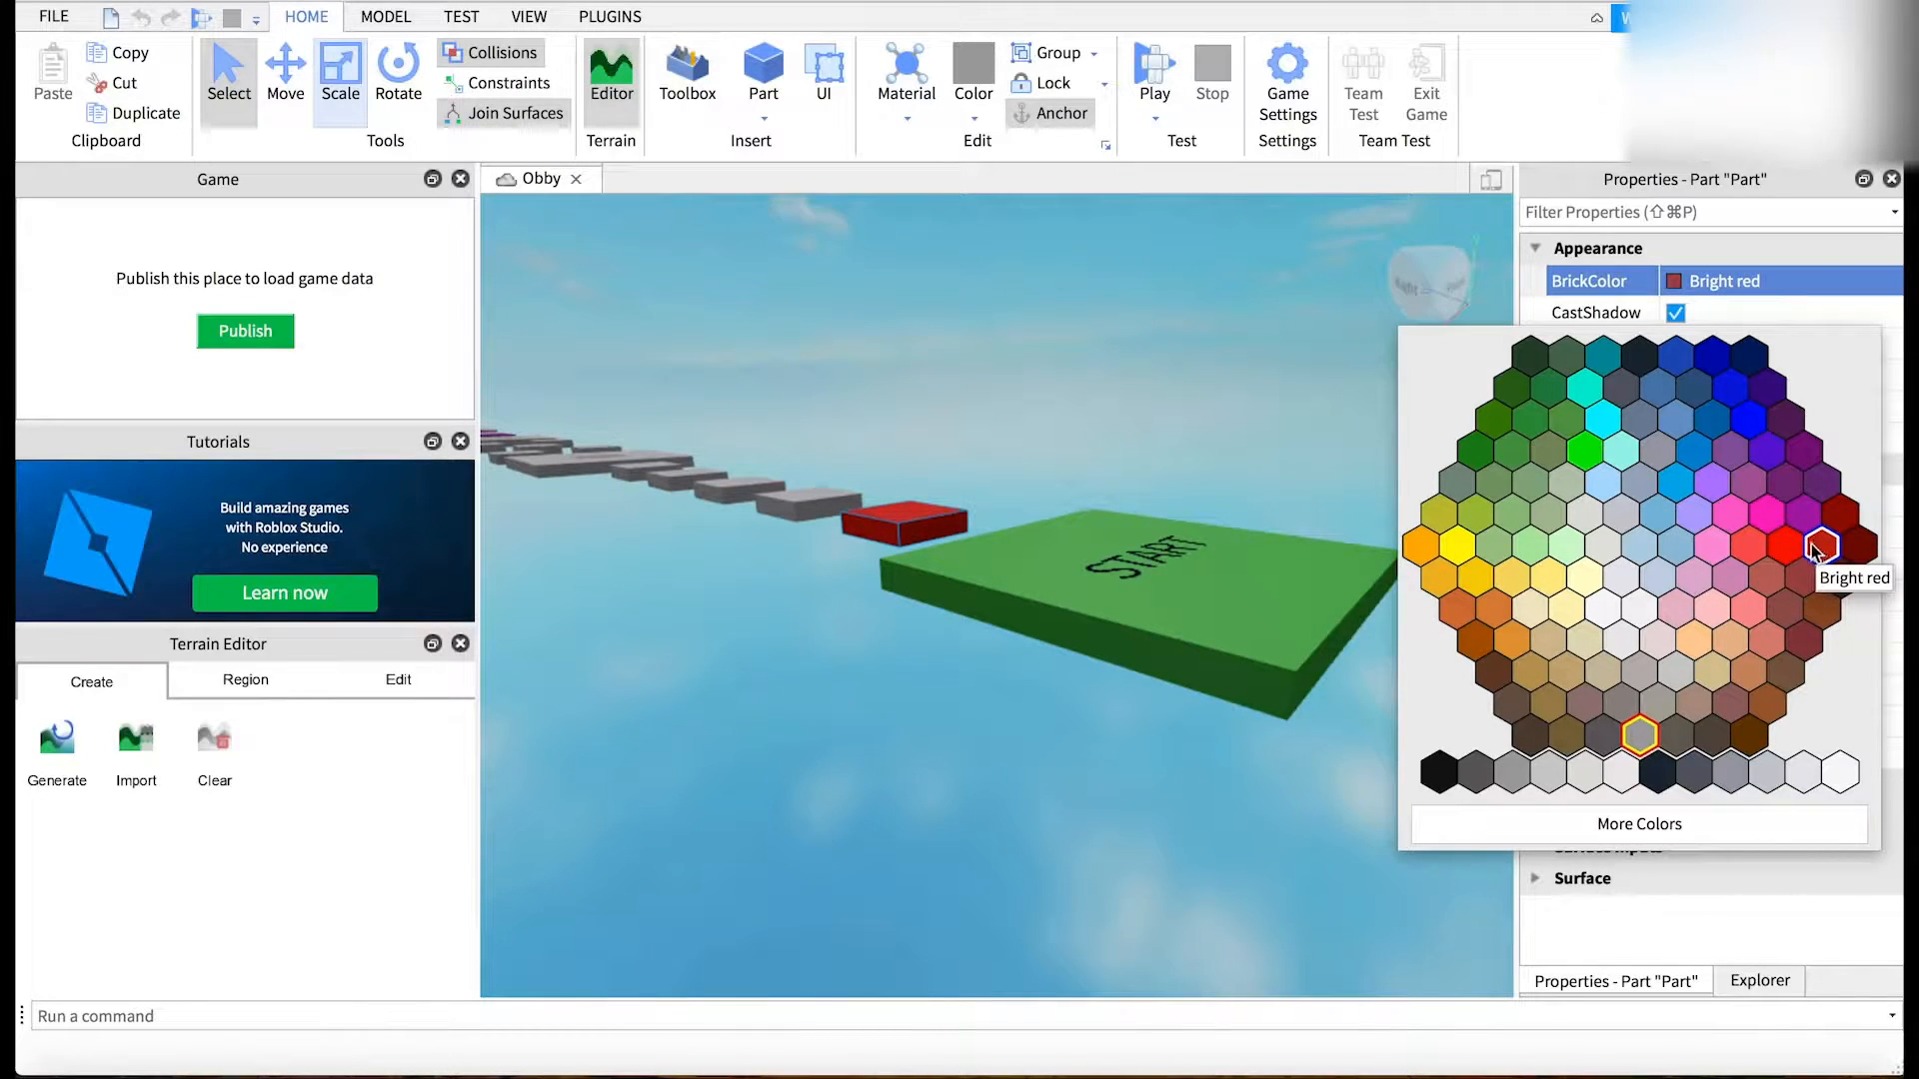
left_click(1750, 547)
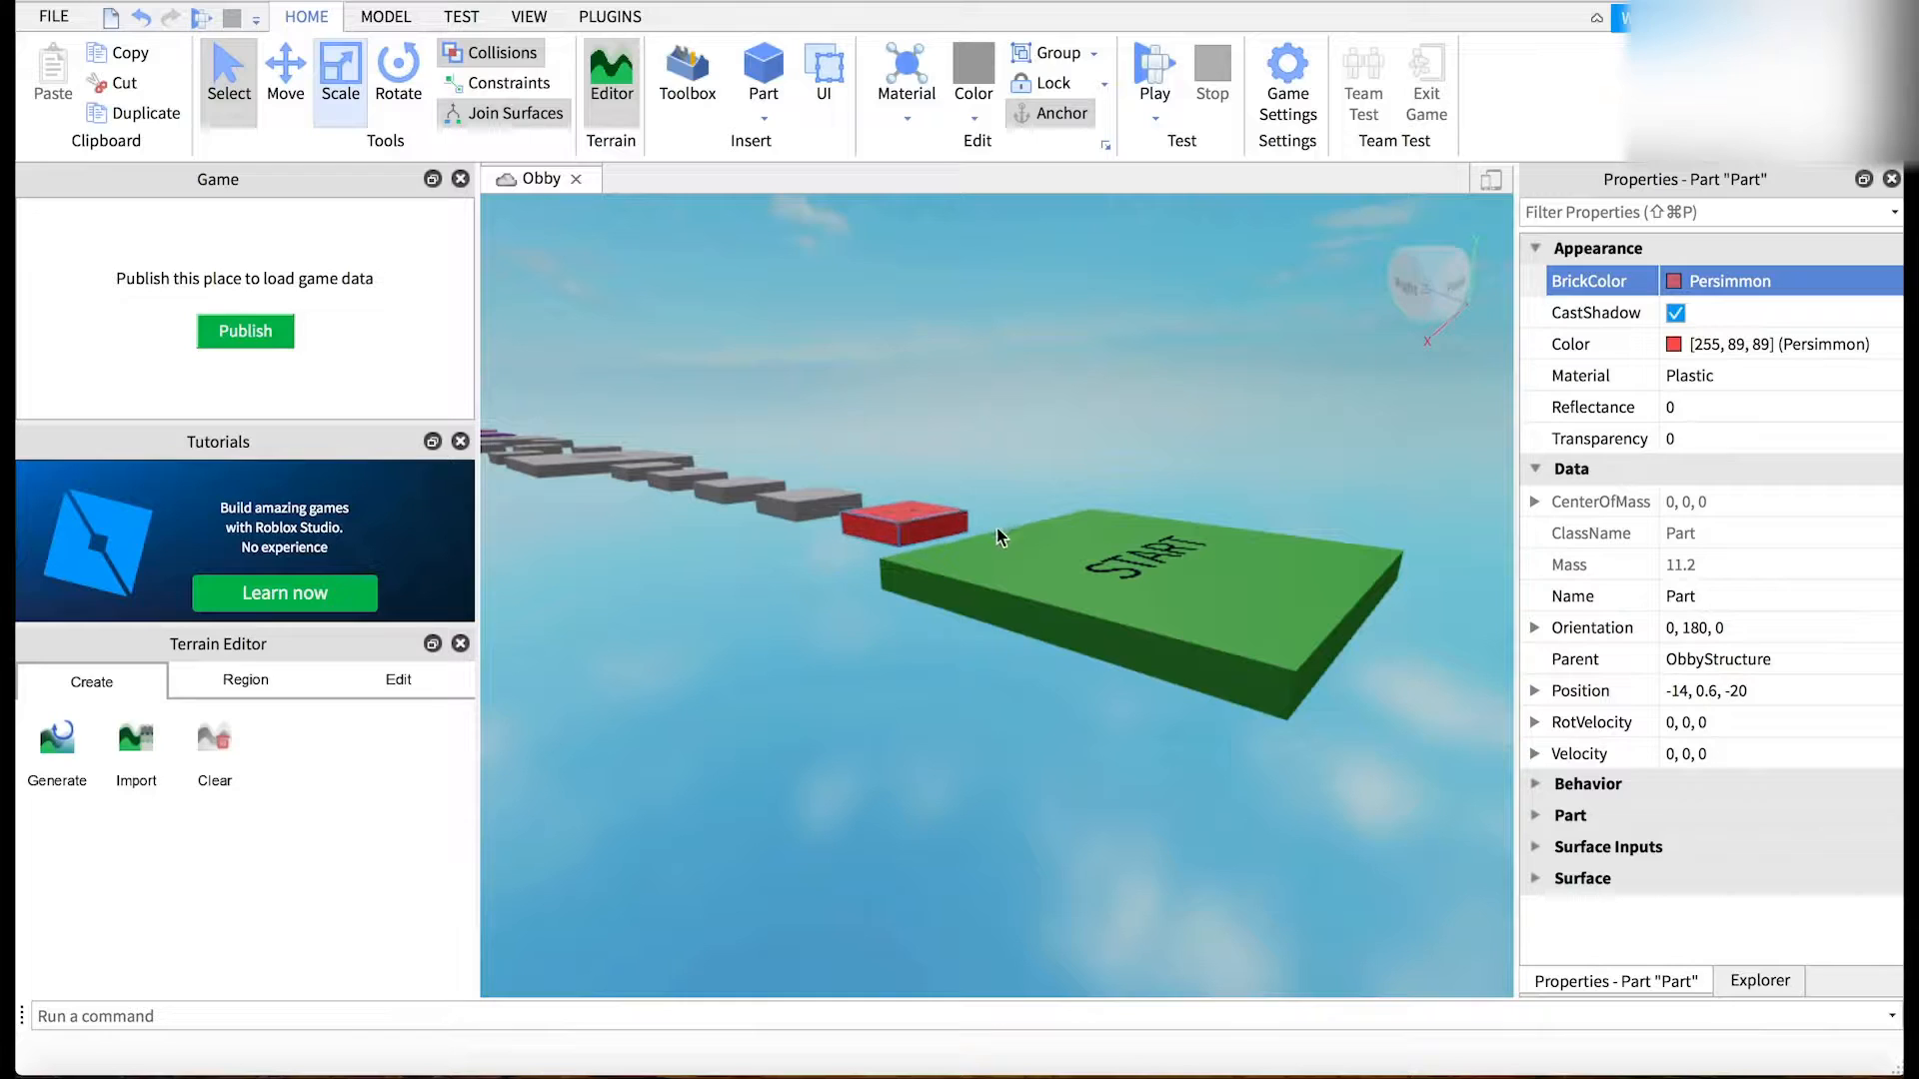
- Set the BrickColor of the second platform from the START pad to New Yeller
left_click(800, 508)
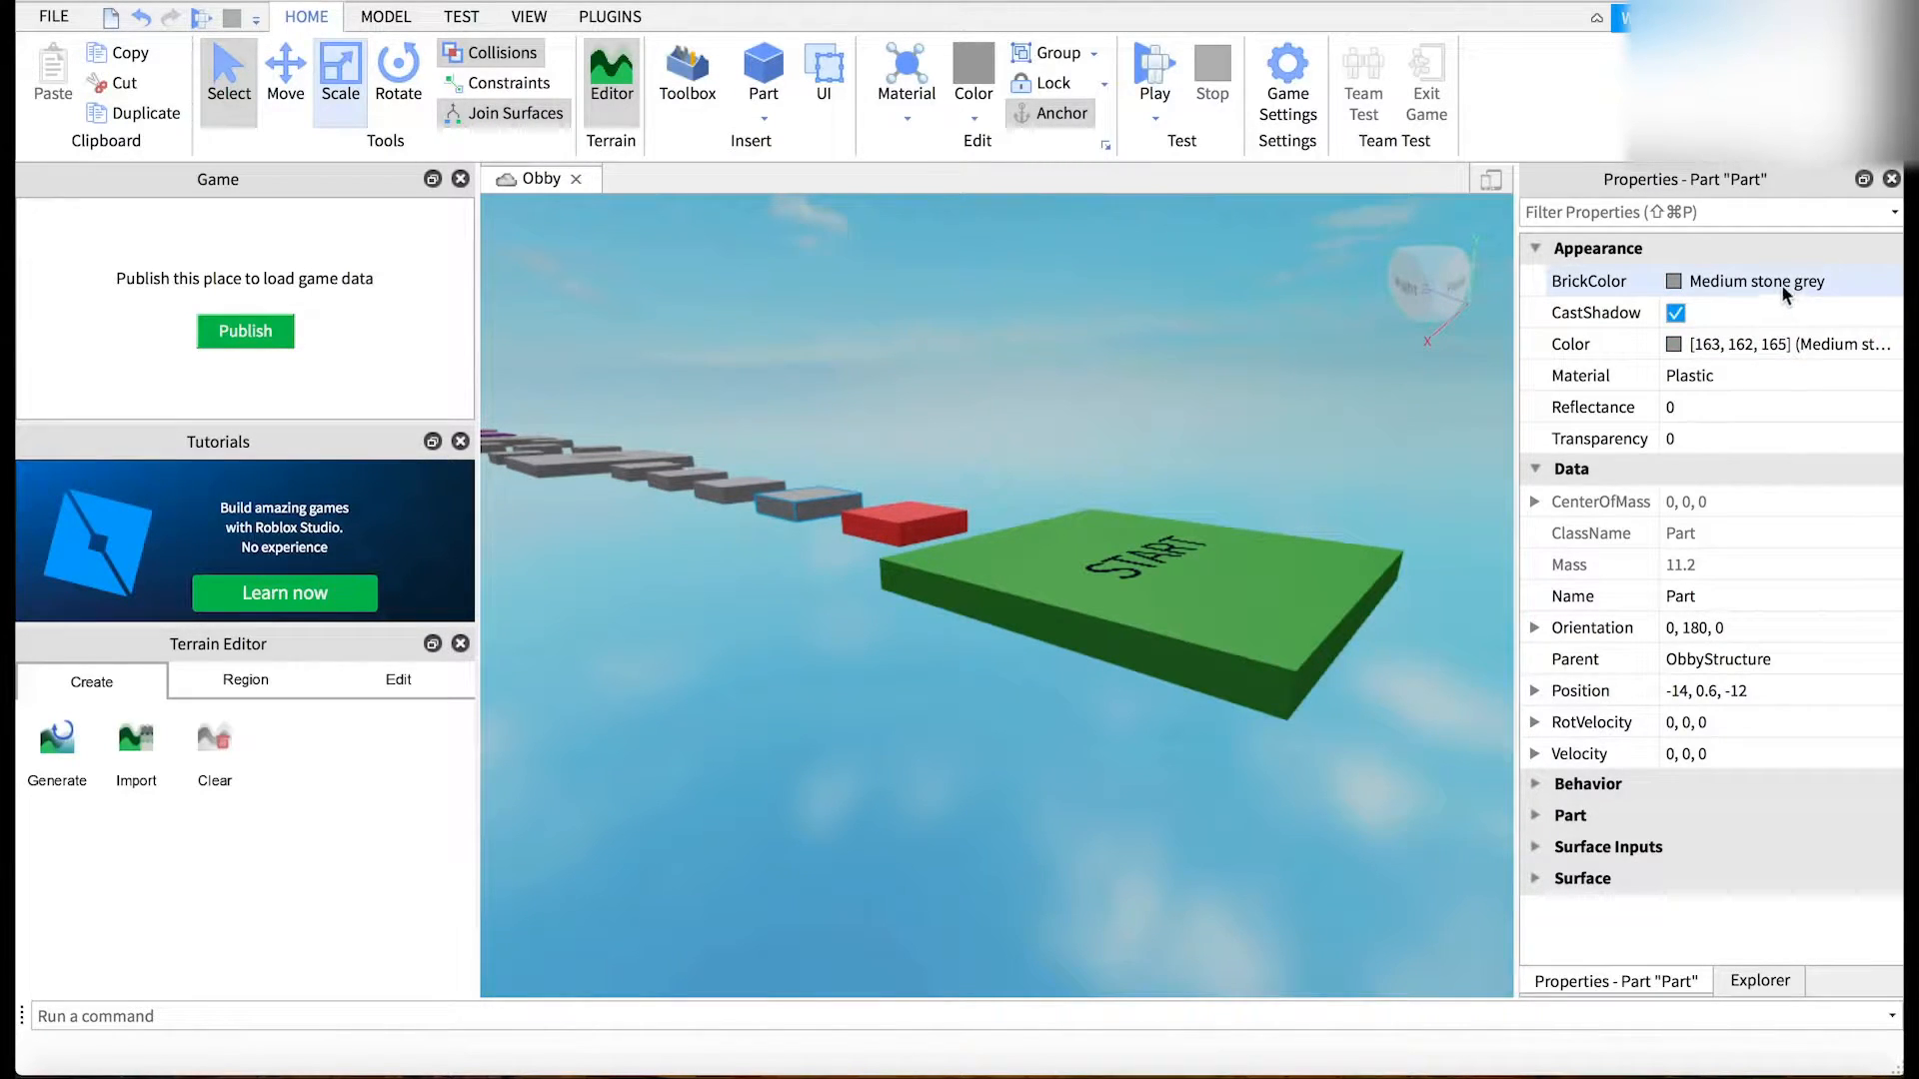
left_click(1676, 282)
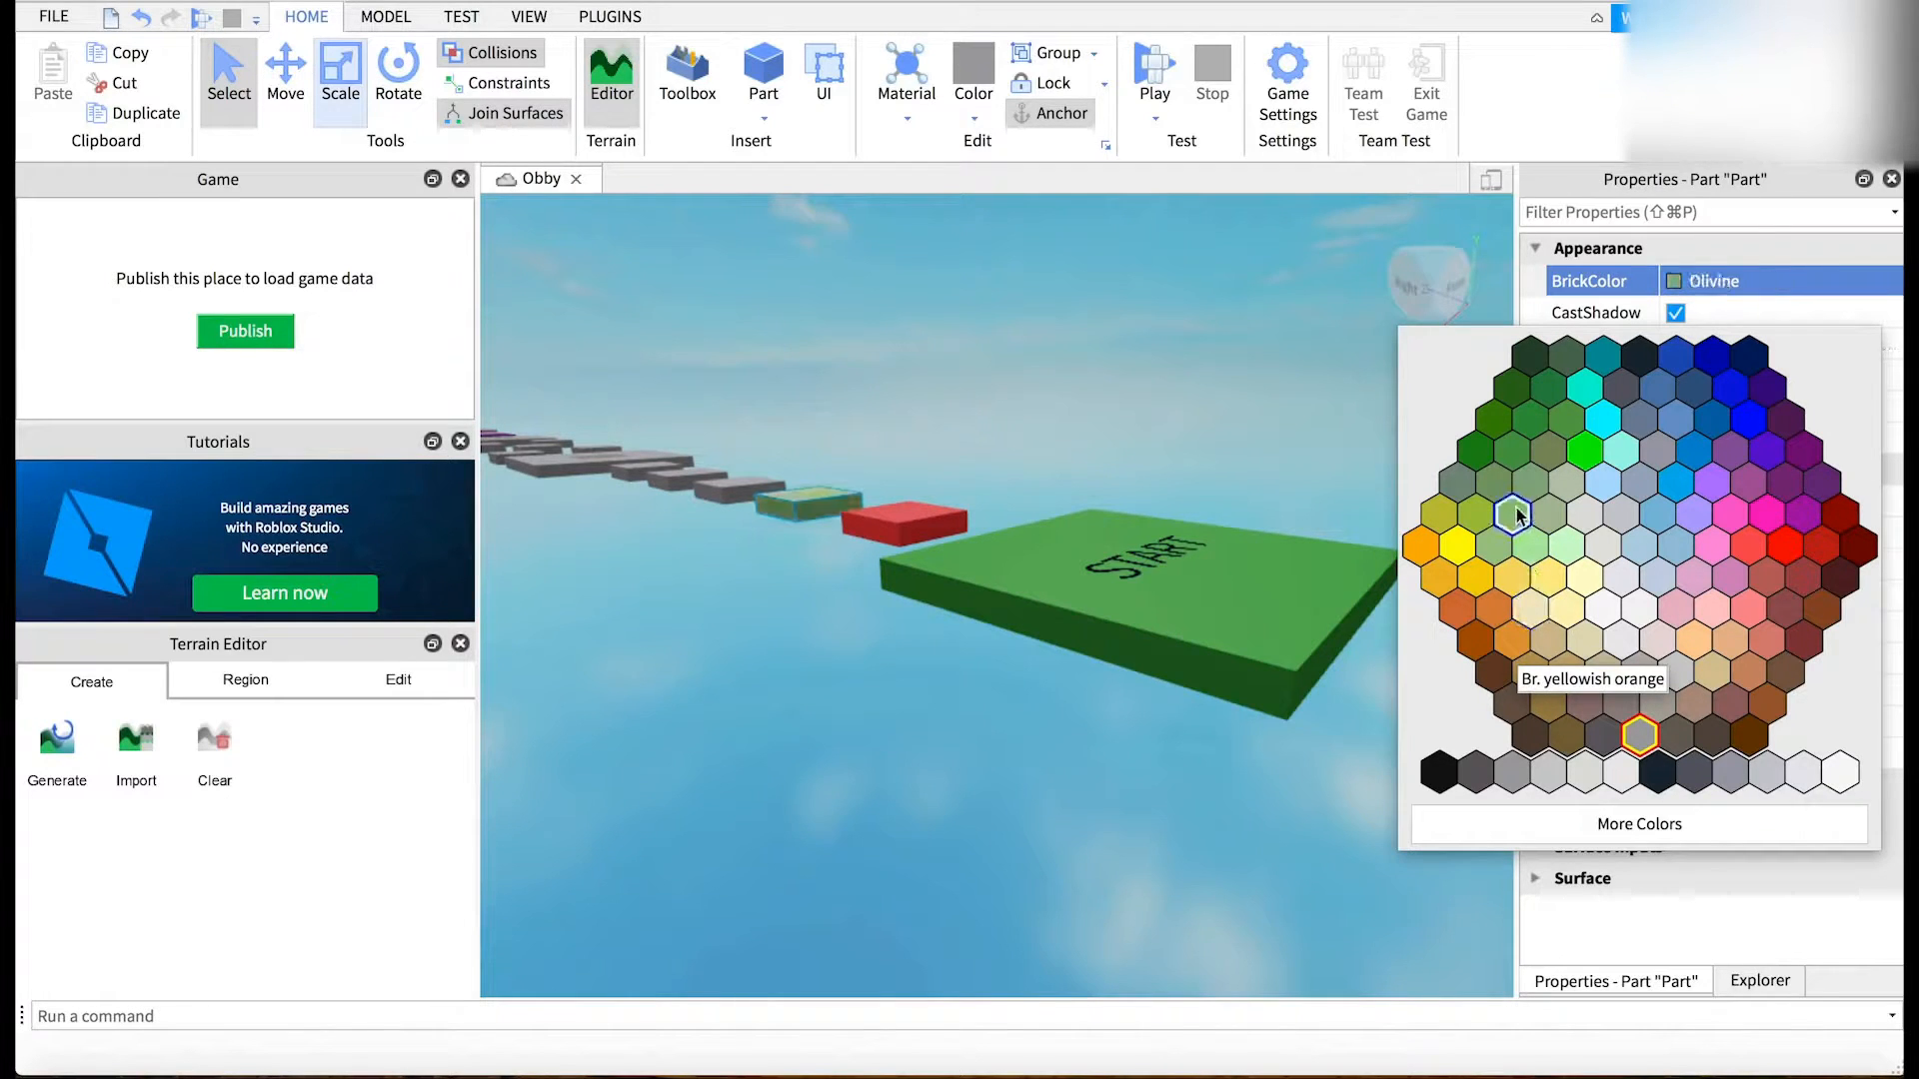
left_click(1454, 560)
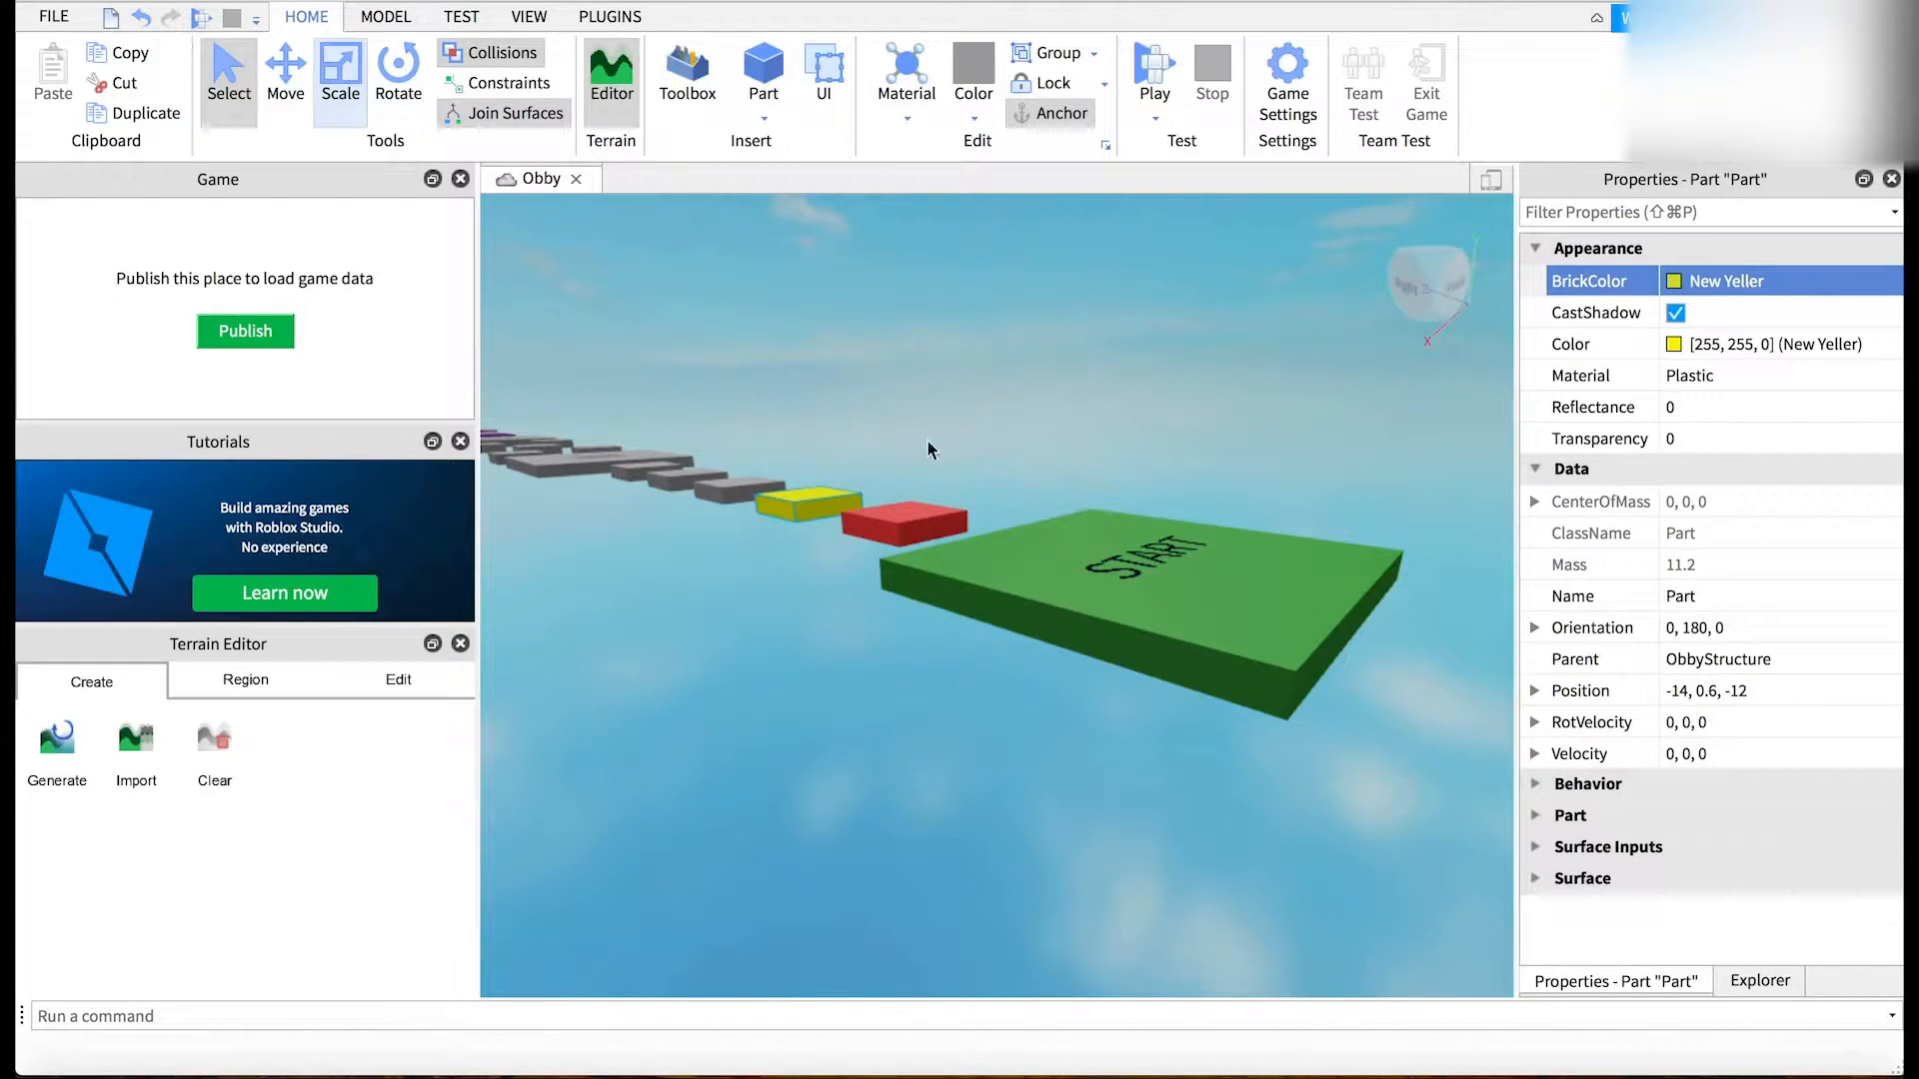
- Set the BrickColor of the third platform from the START pad to Really blue
left_click(726, 497)
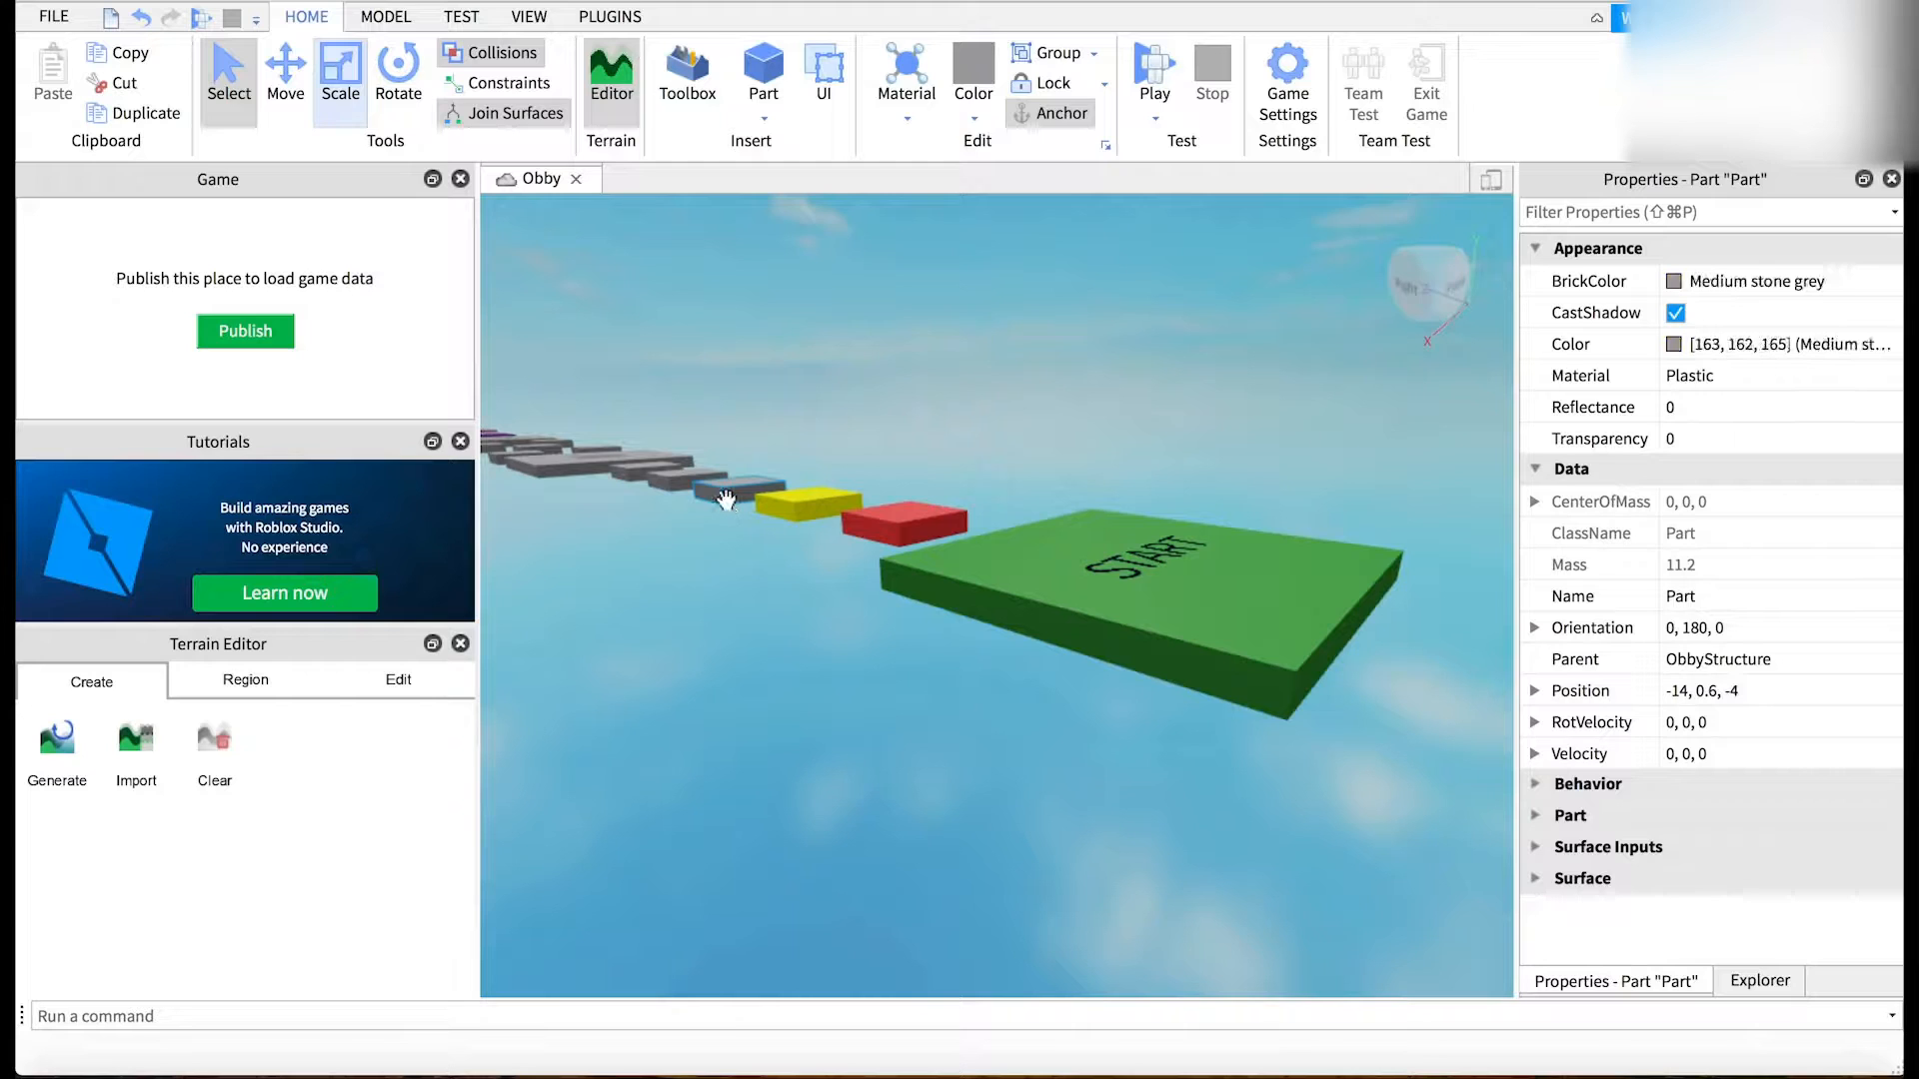
left_click(1676, 287)
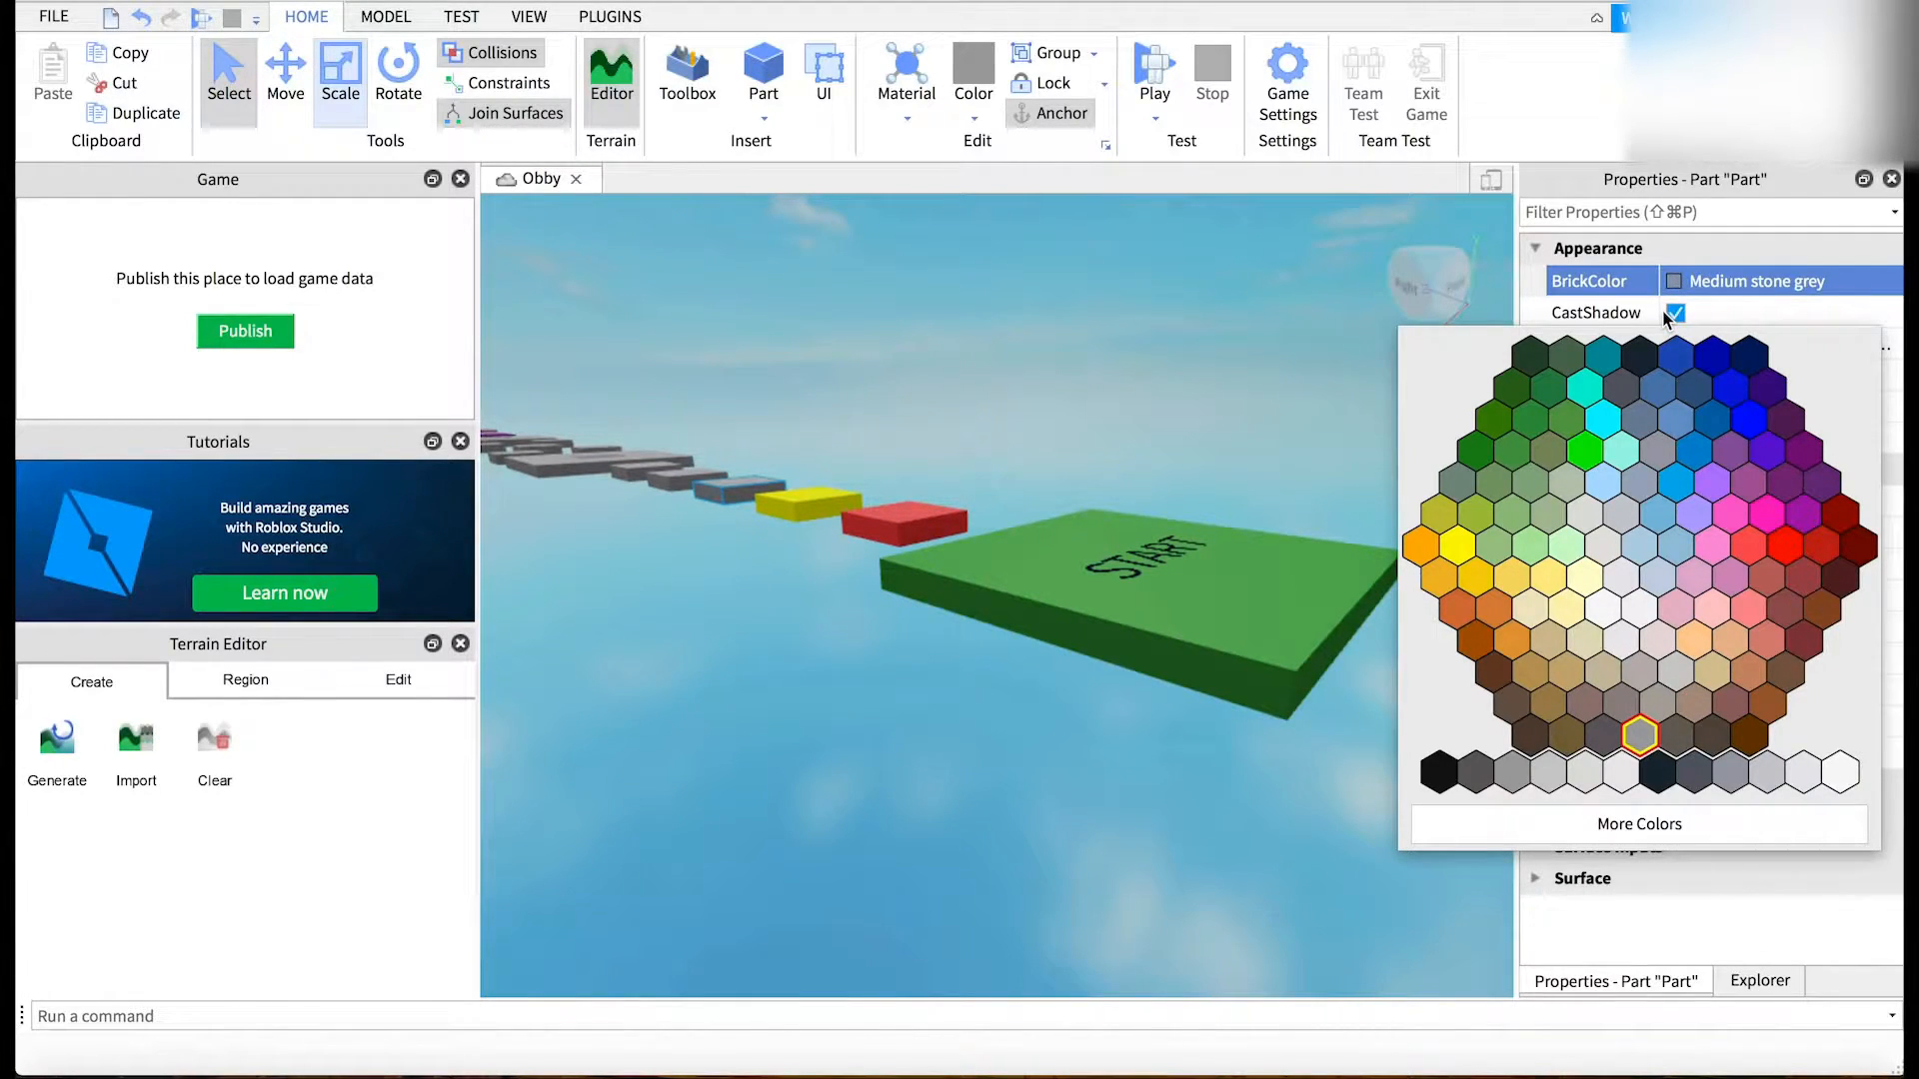
left_click(1738, 418)
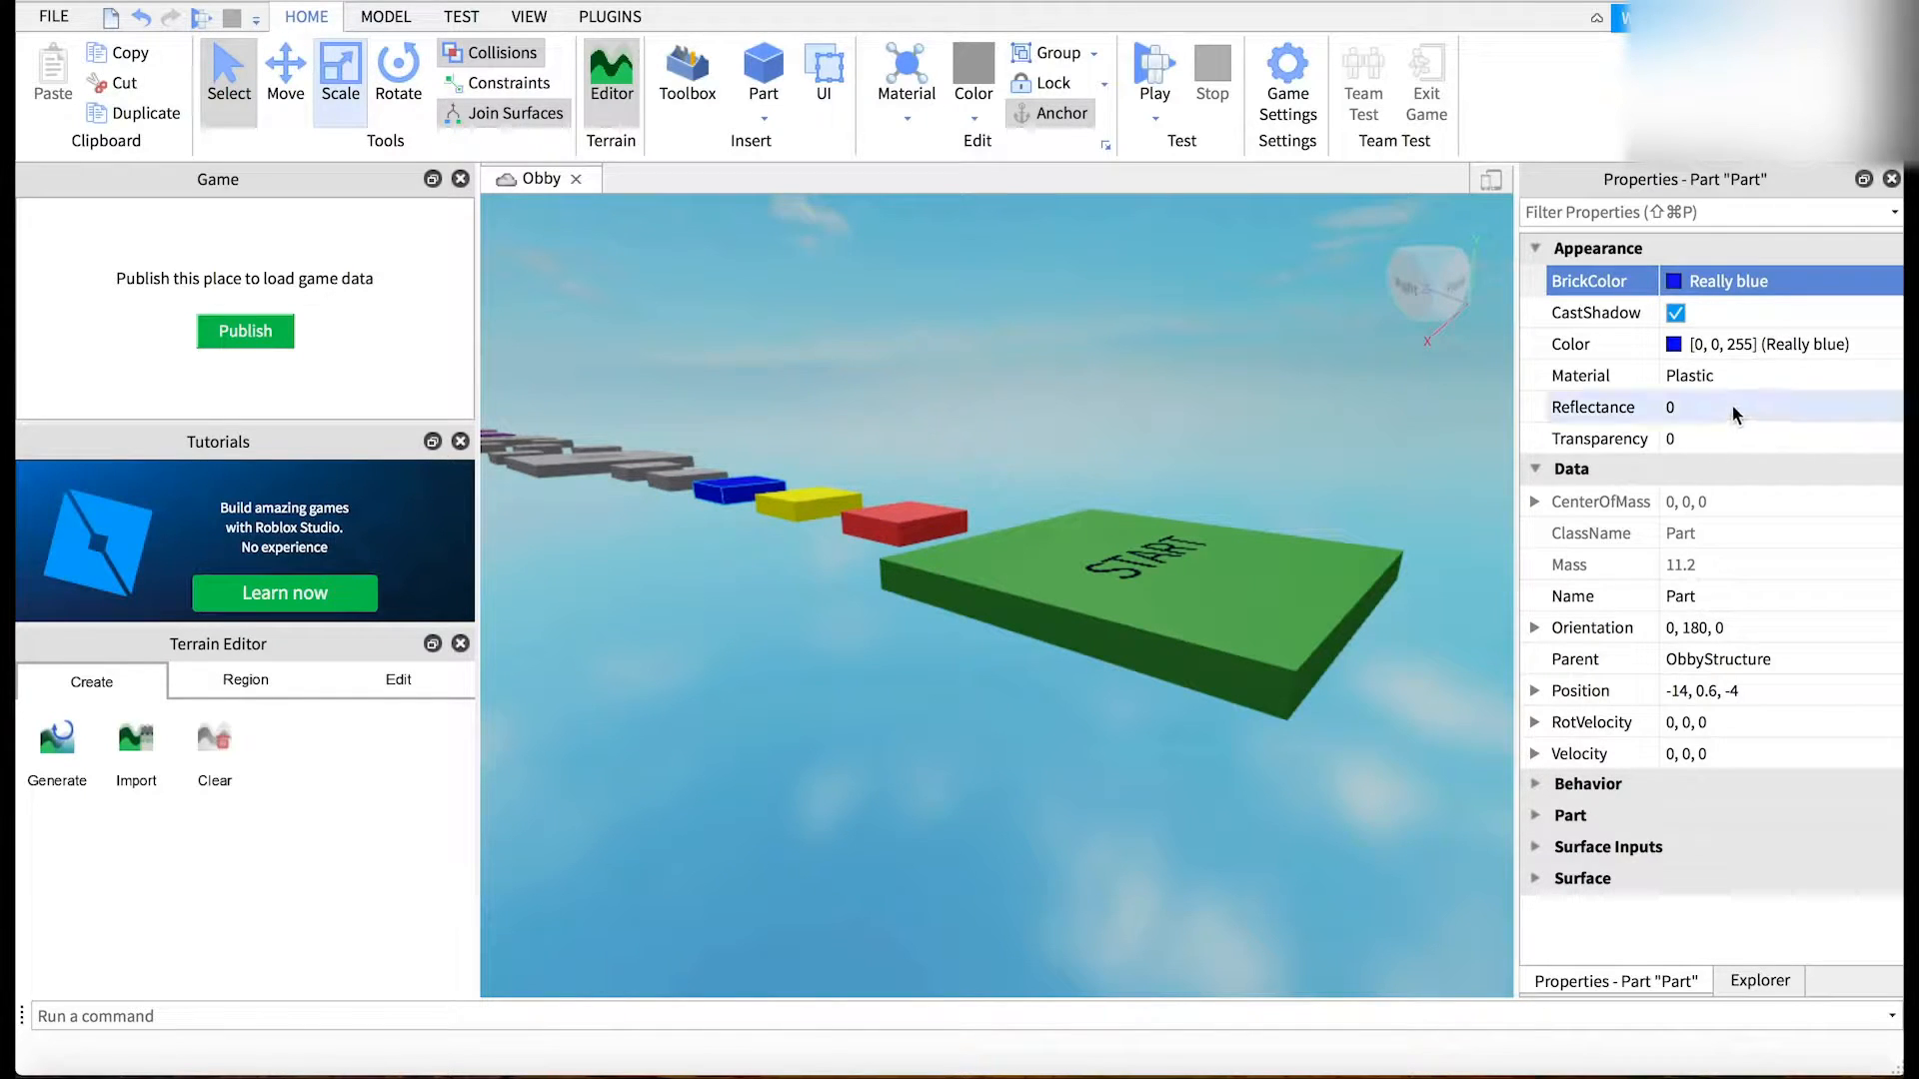
- Use the Select tool to pick the red, yellow and blue platforms one after another
left_click(232, 96)
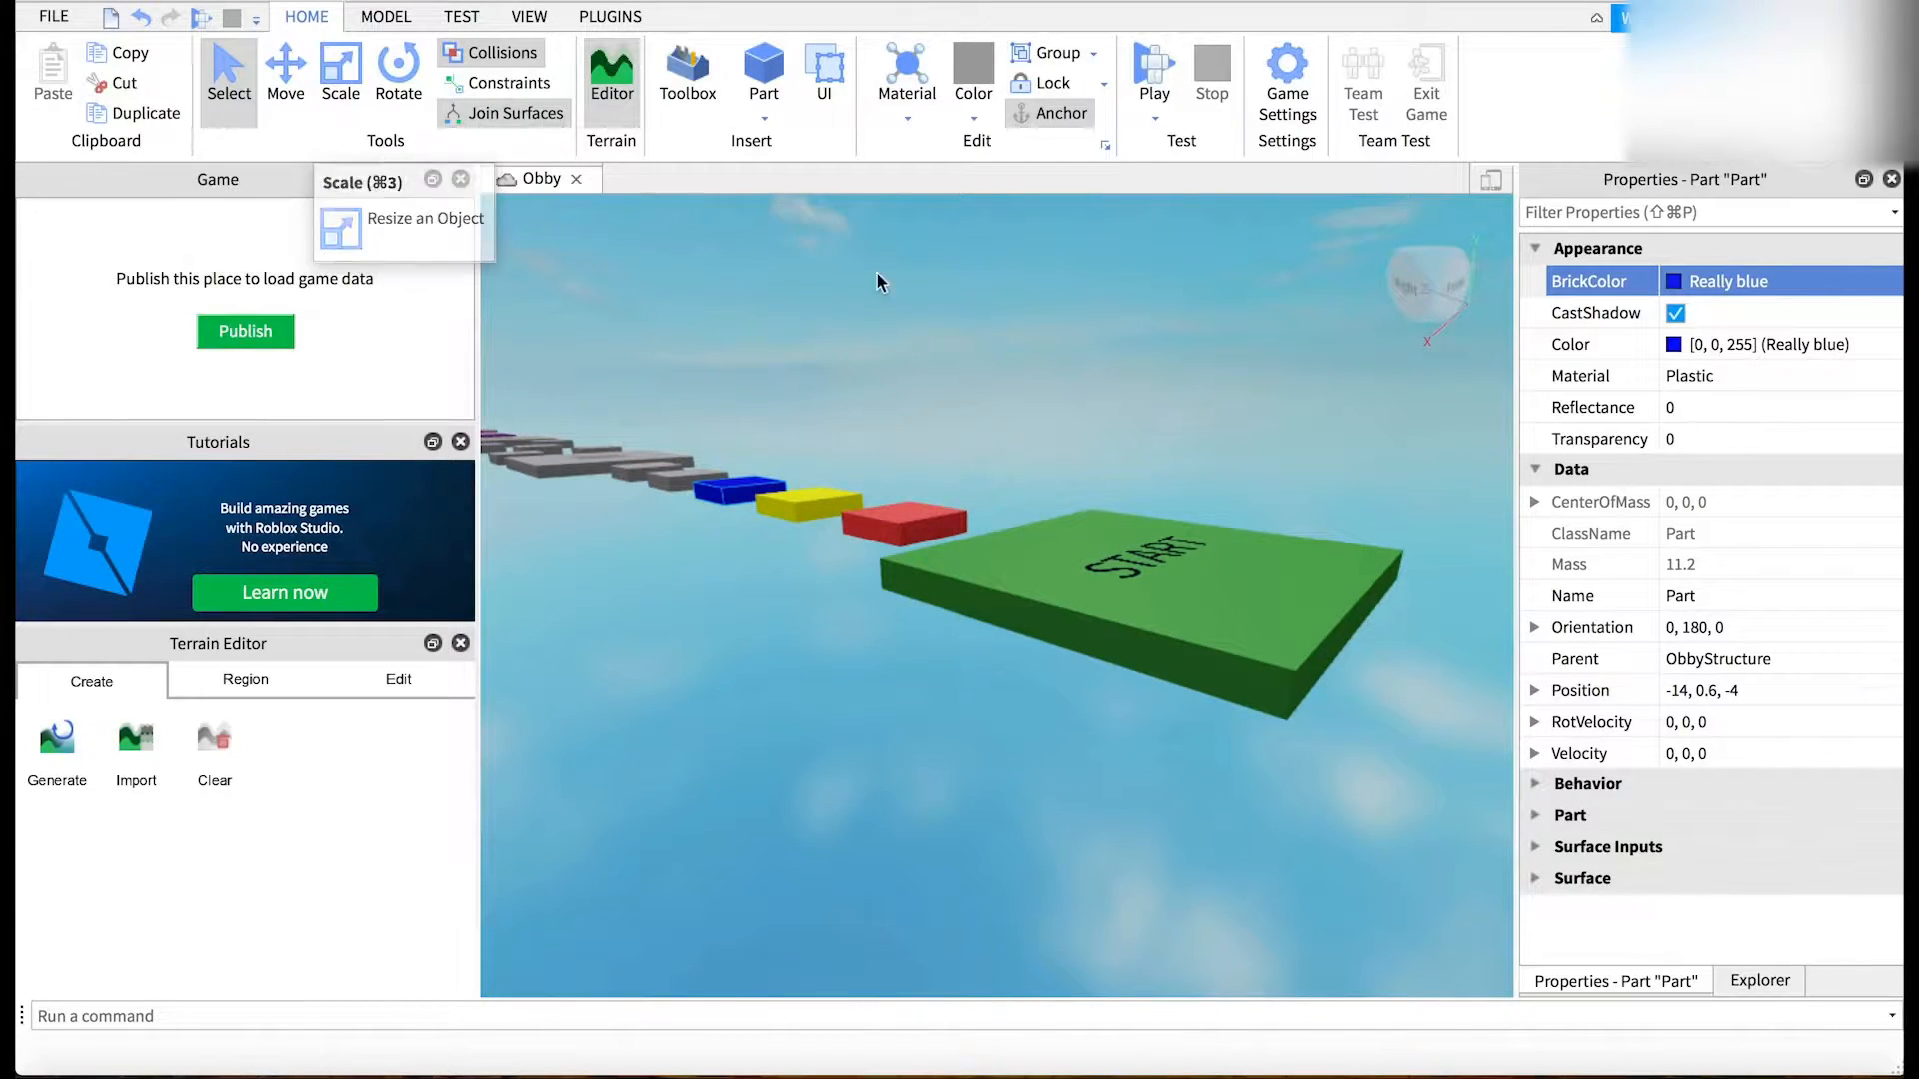
left_click(906, 513)
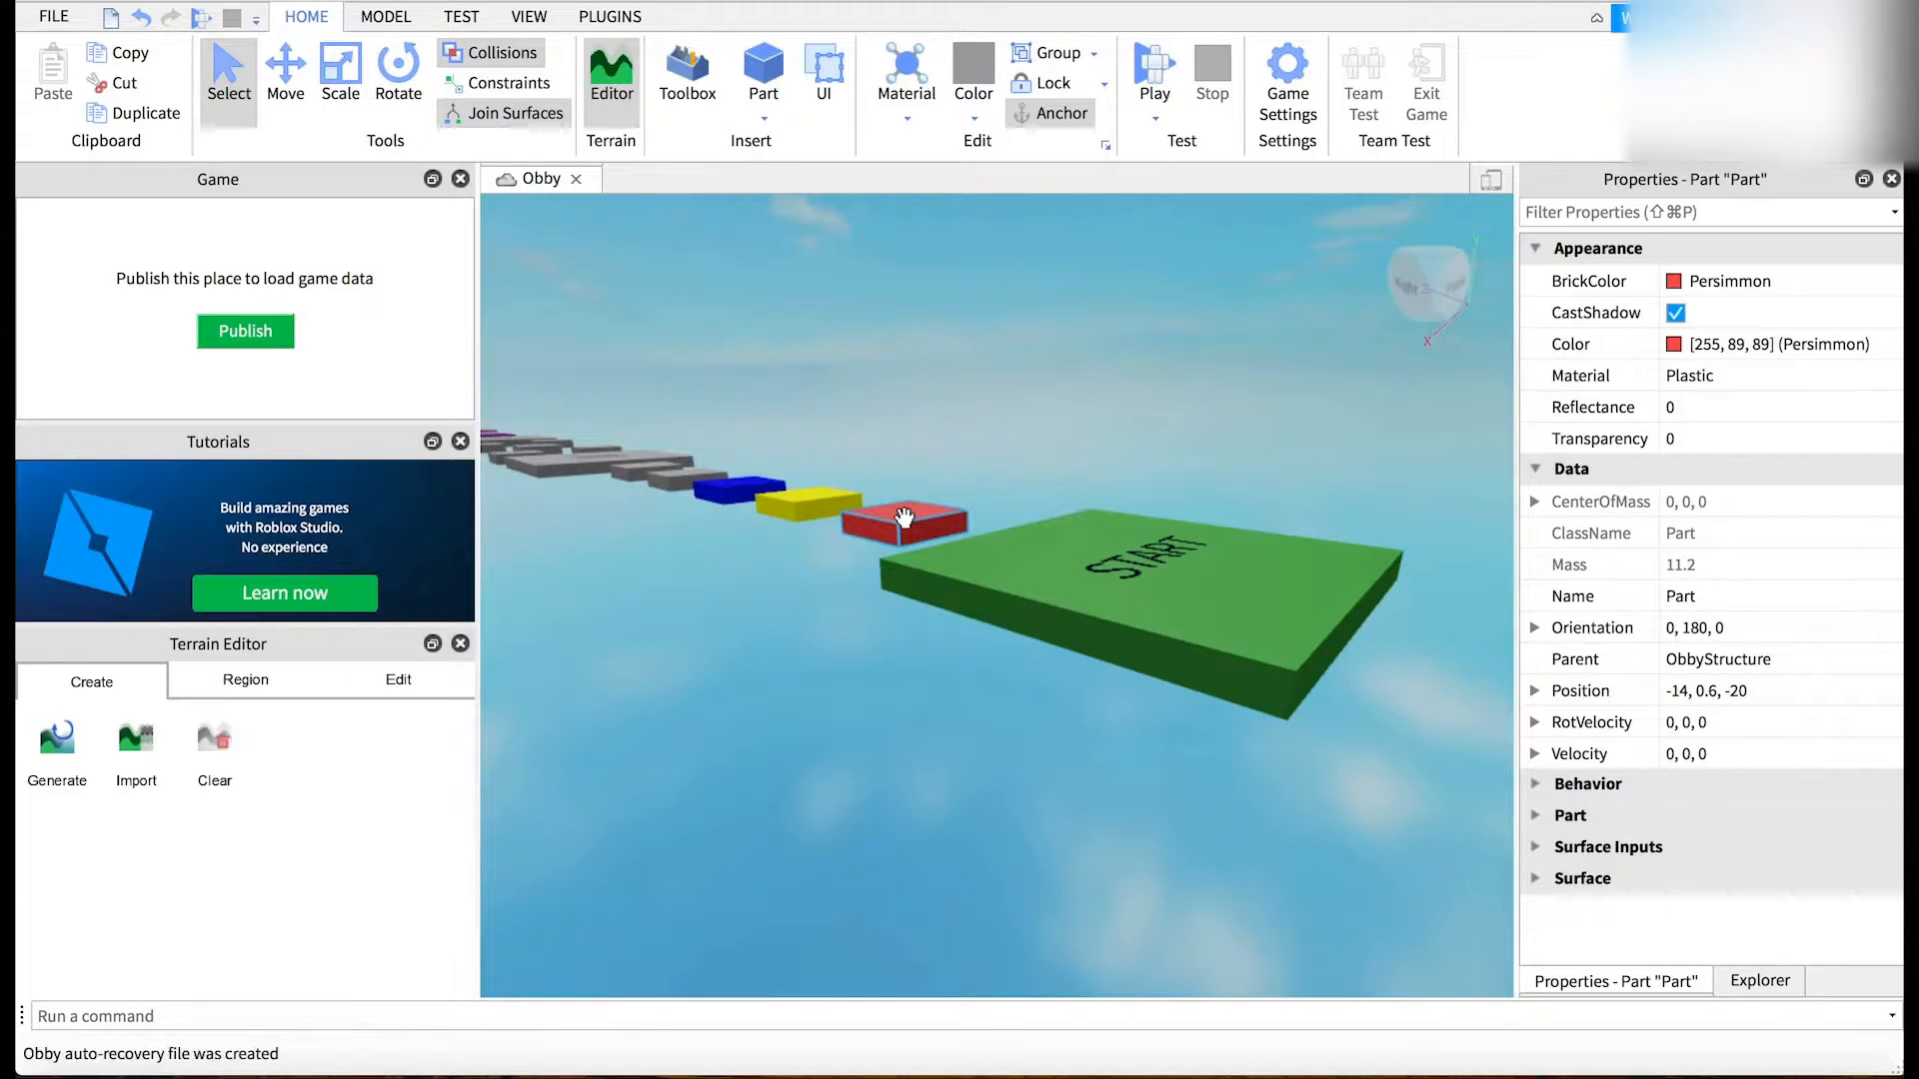
left_click(234, 88)
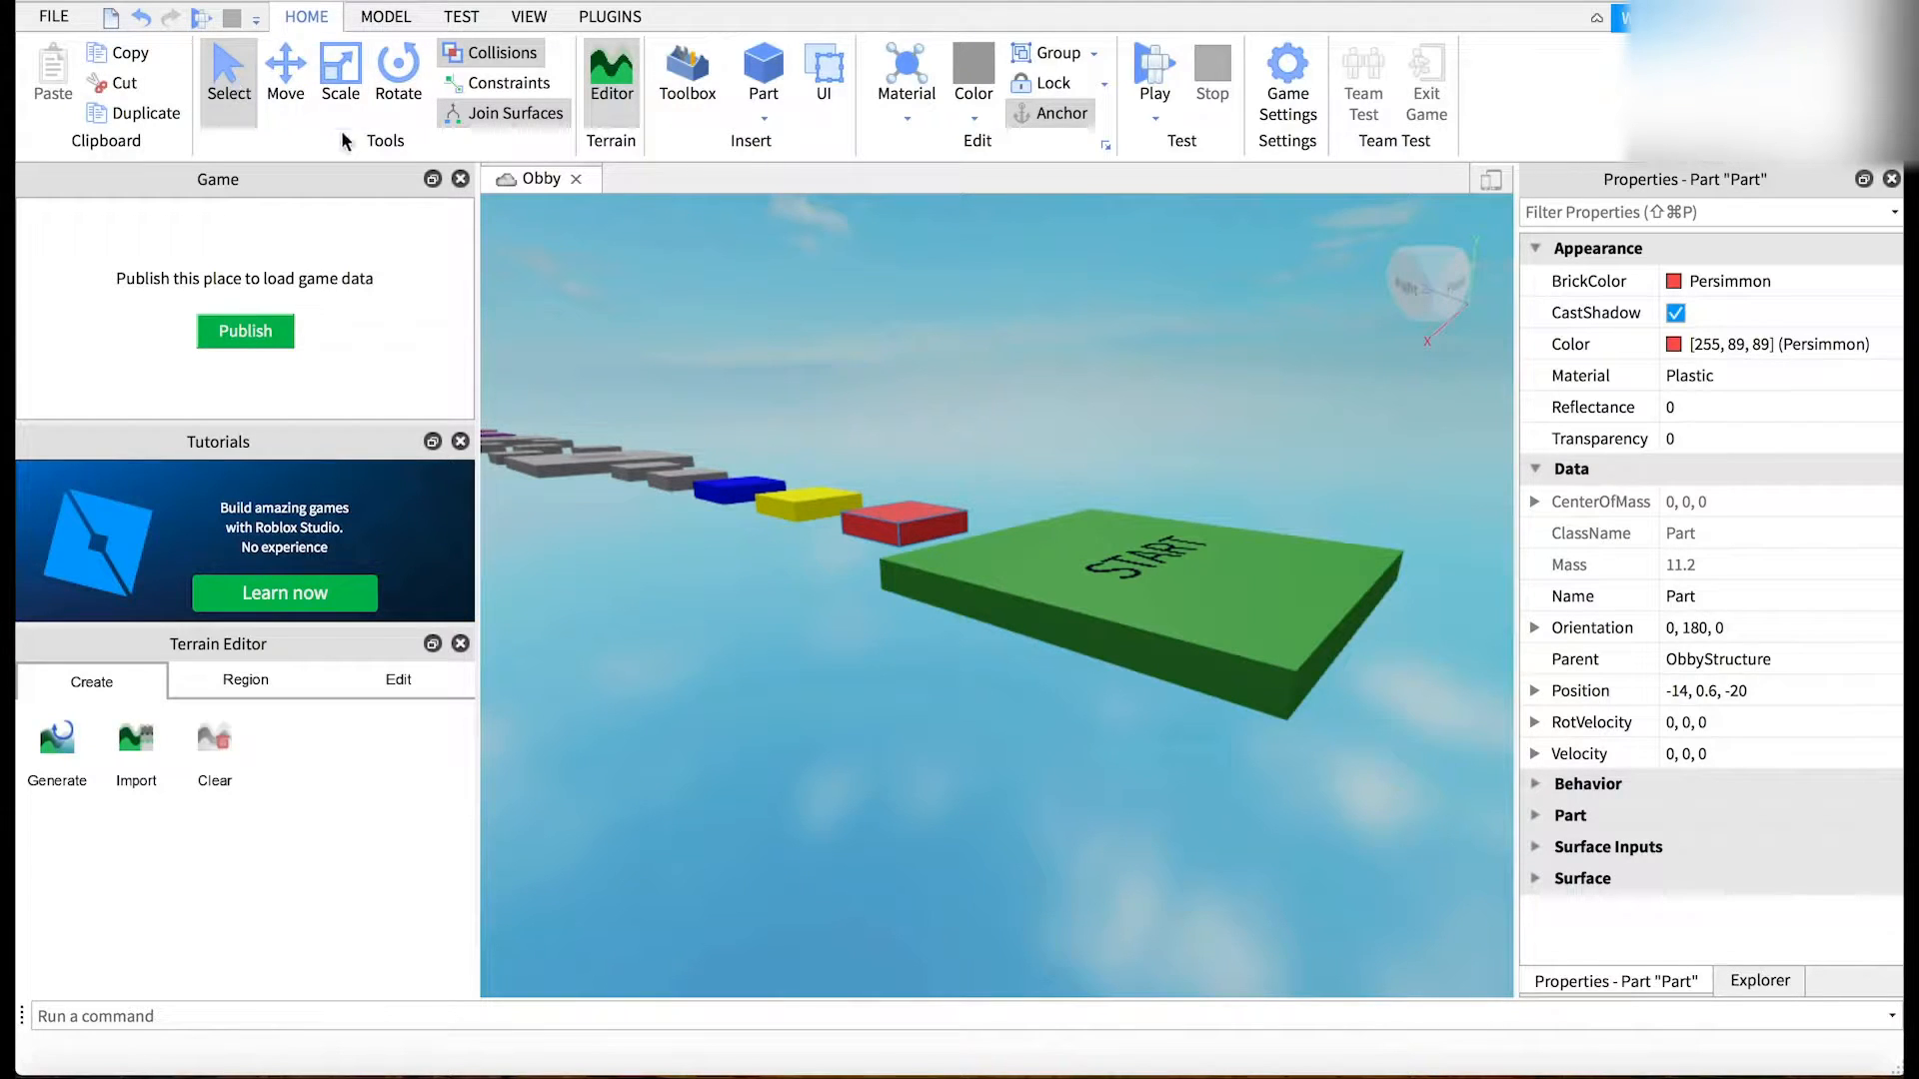
left_click(890, 527)
left_click(806, 508)
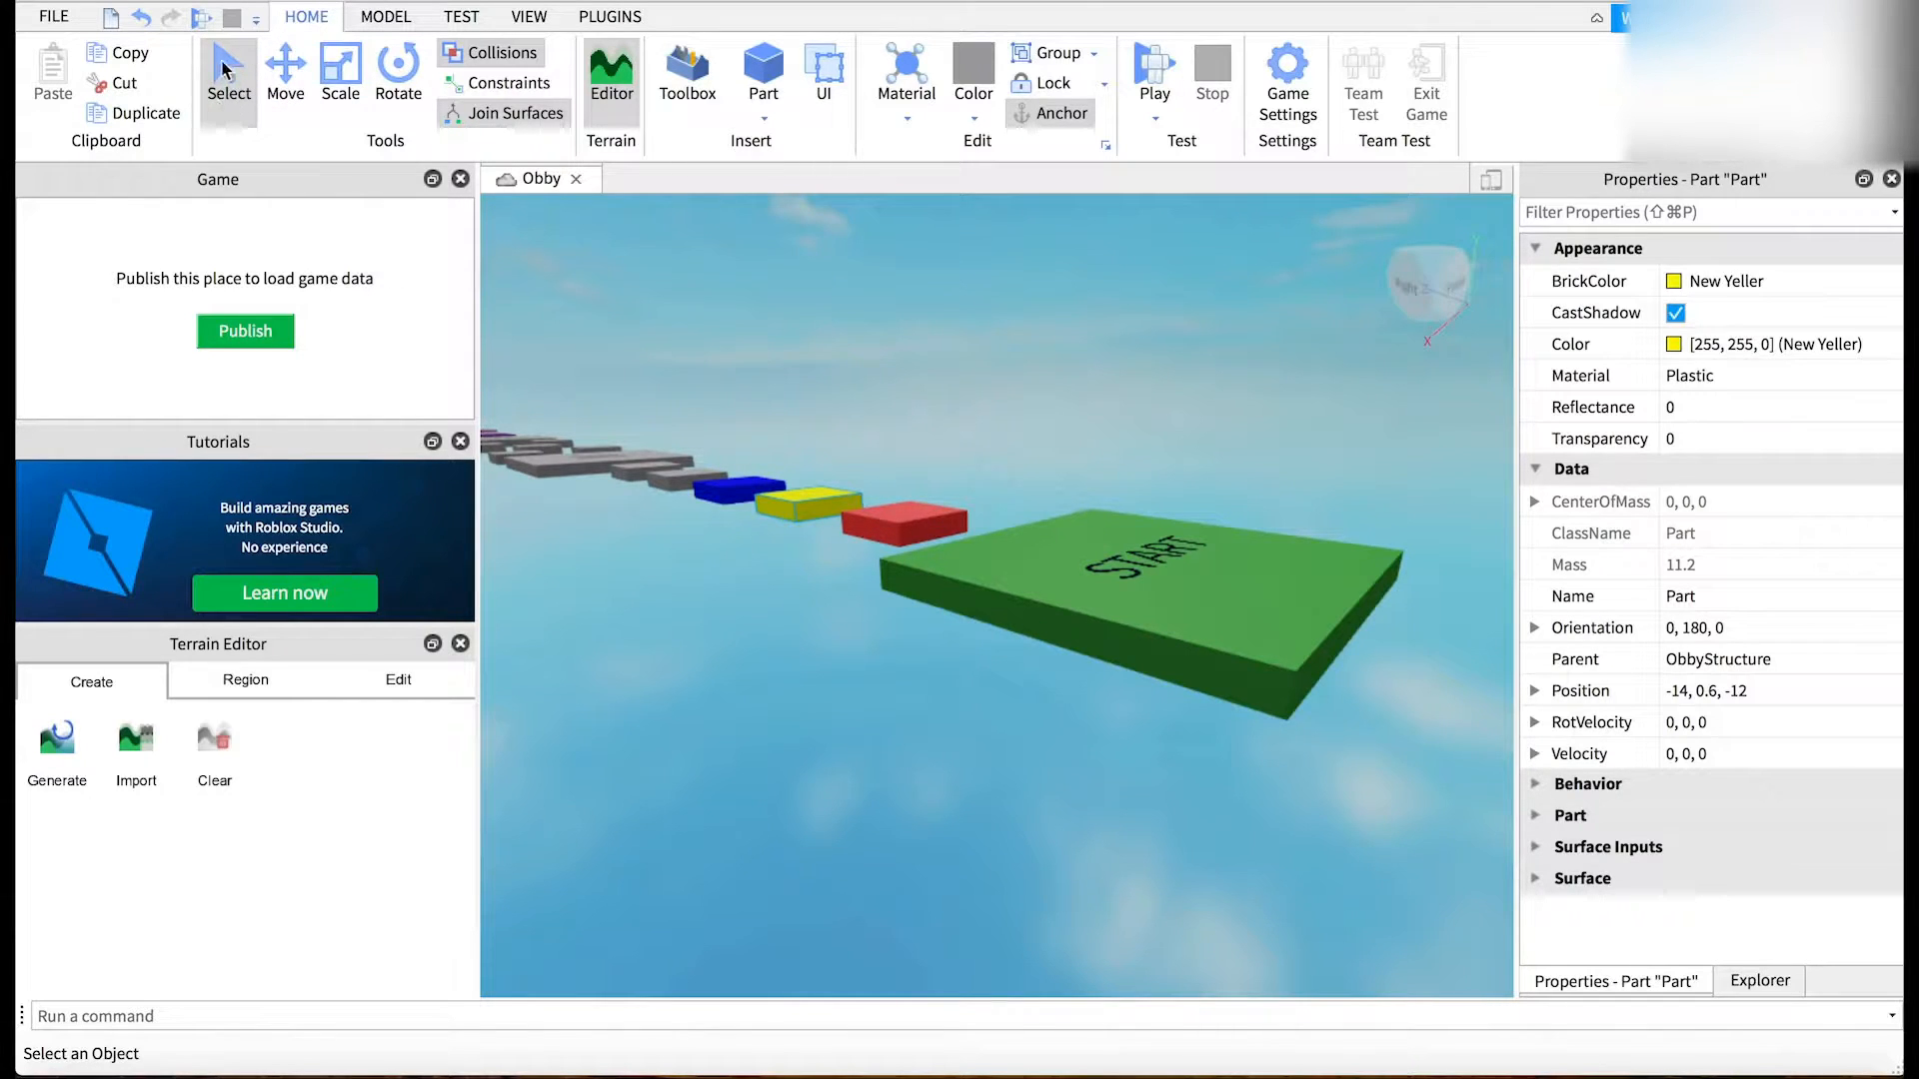
left_click(726, 480)
- Set the material of the red platform to Pebble
left_click(915, 518)
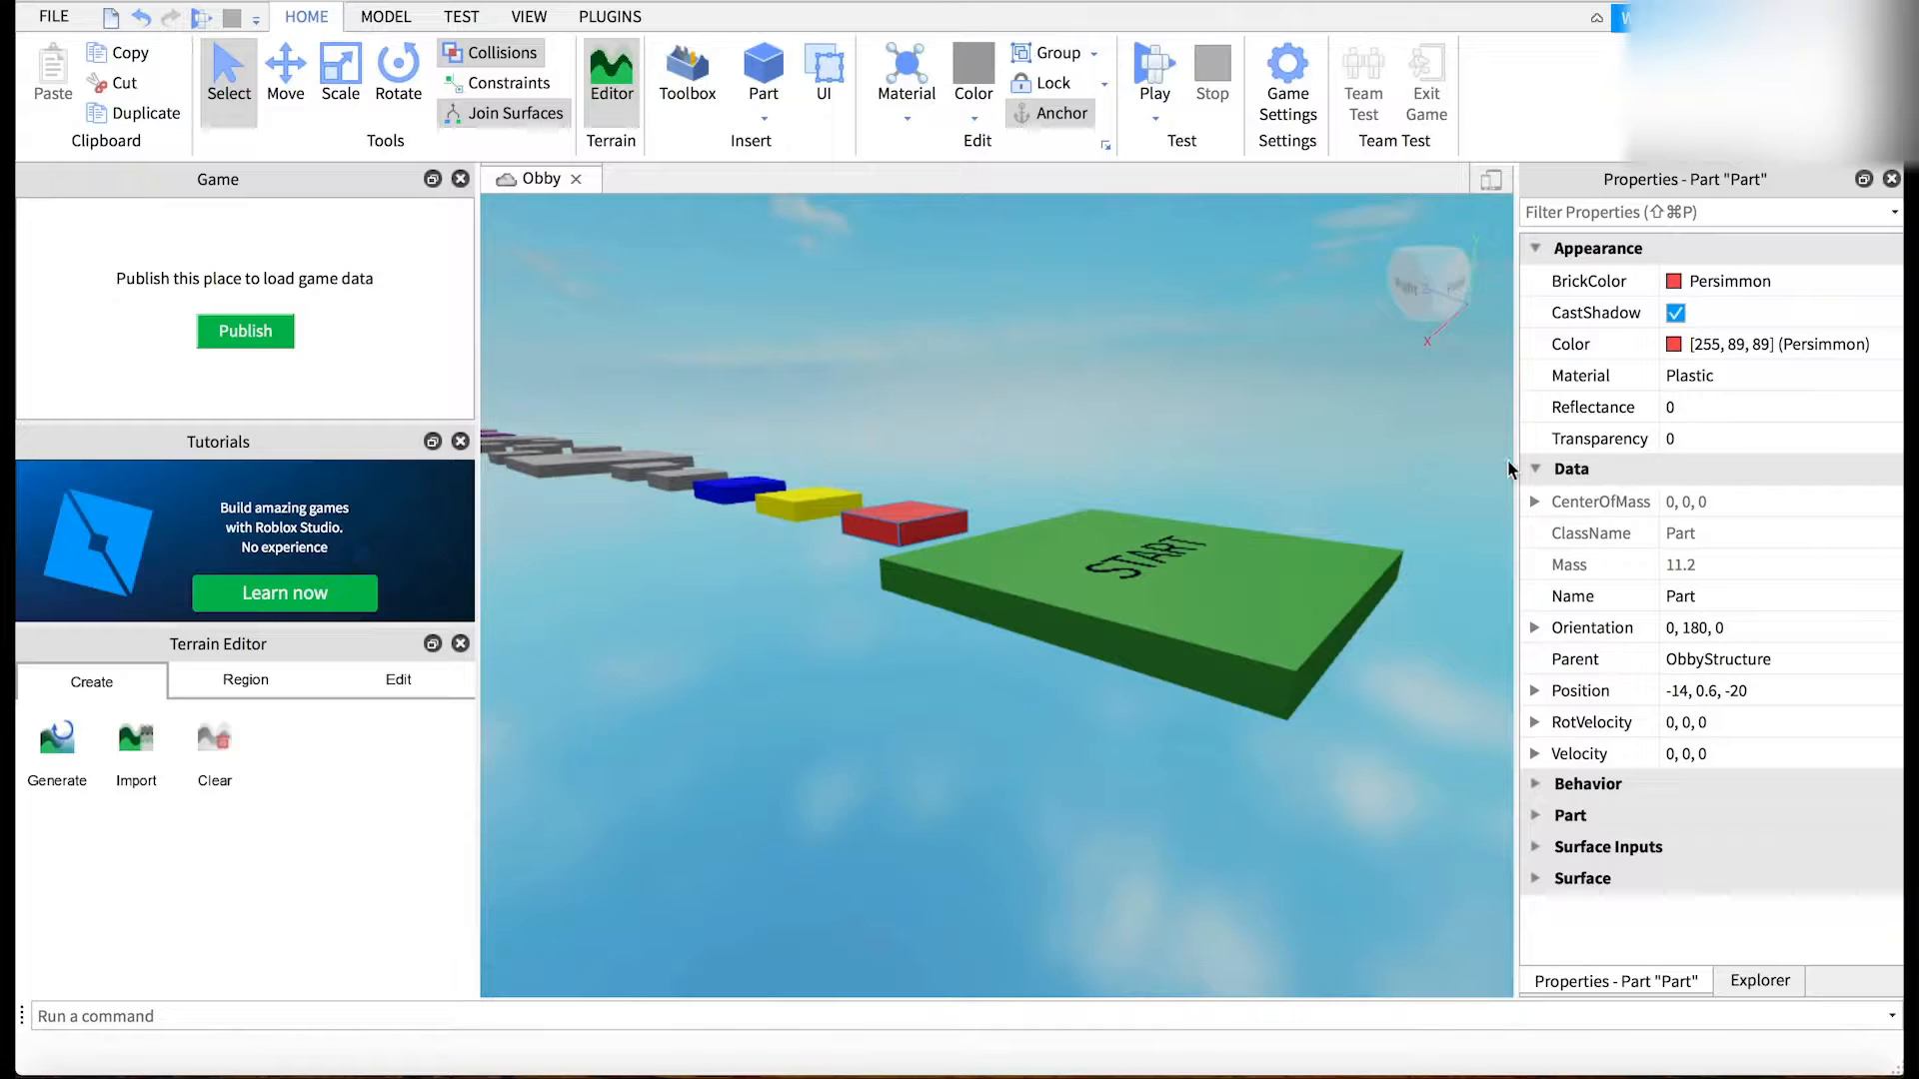
left_click(1807, 372)
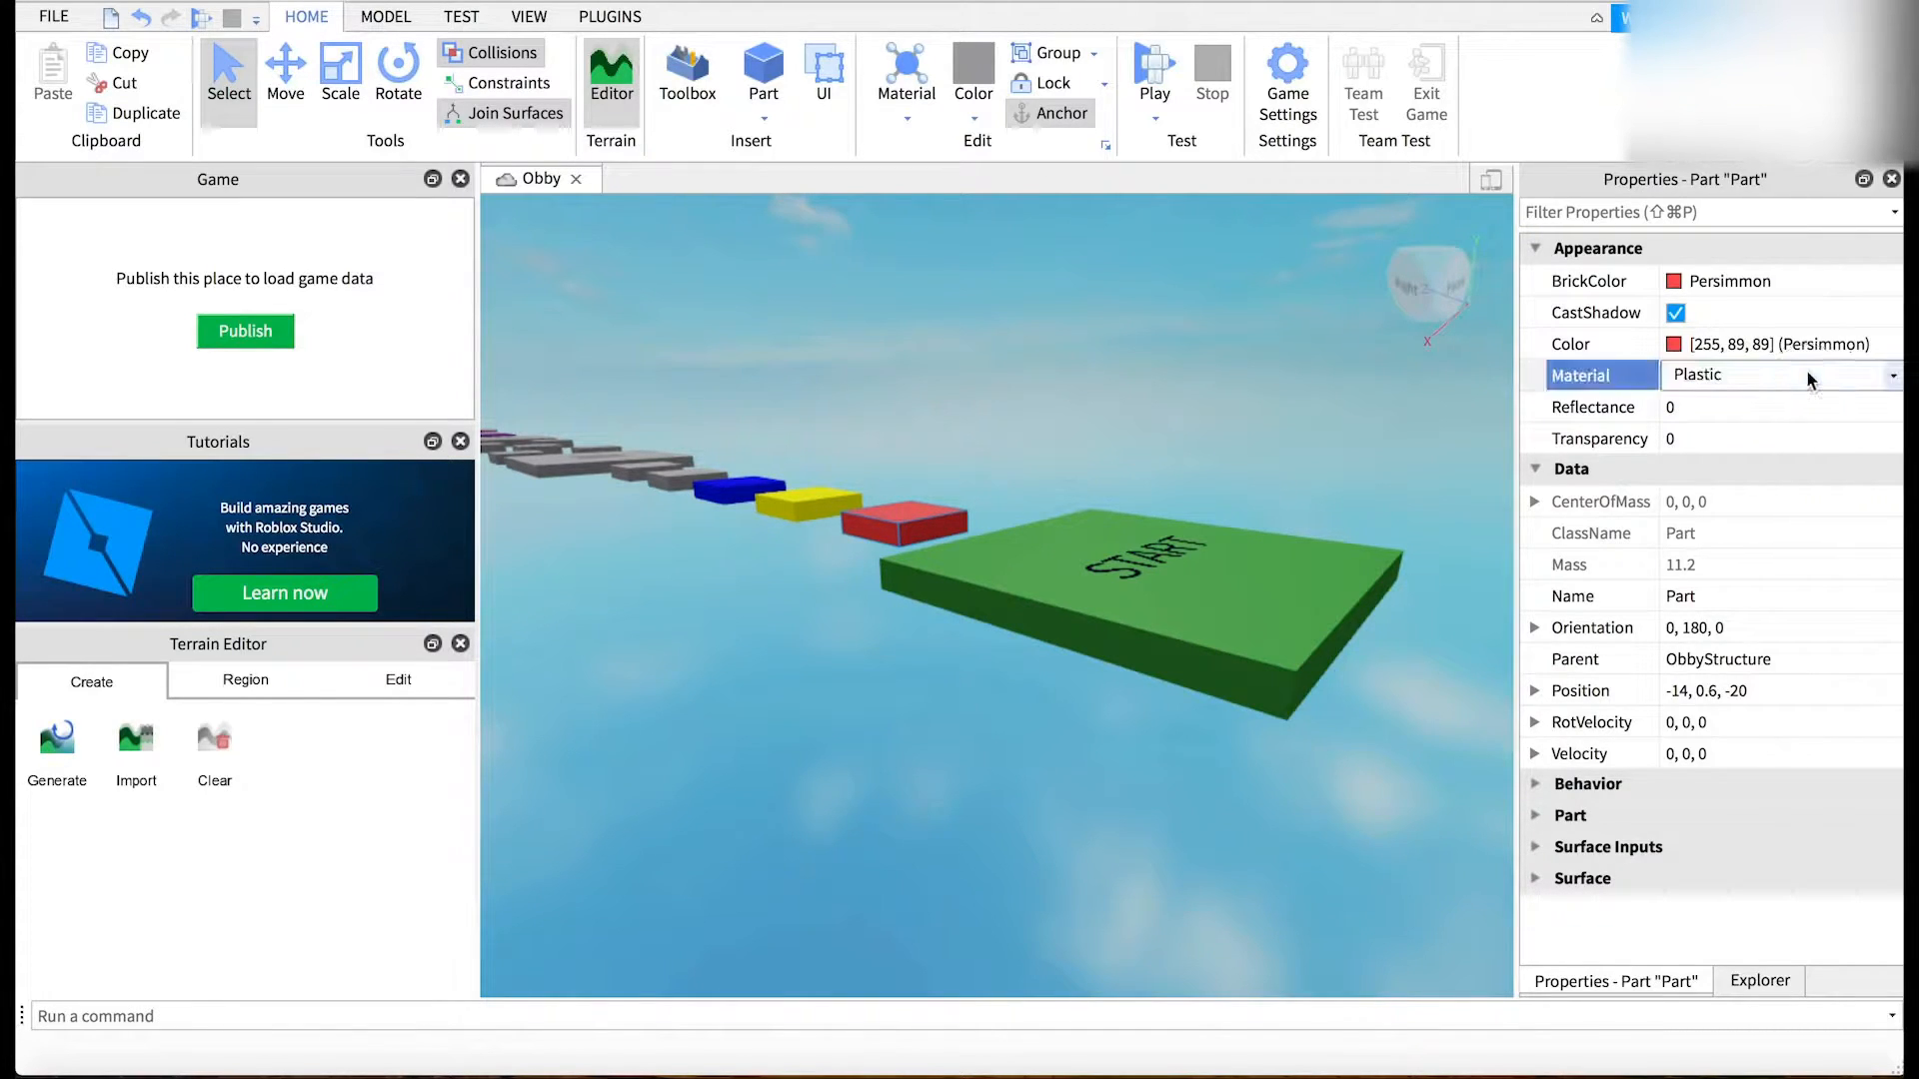
left_click(1899, 380)
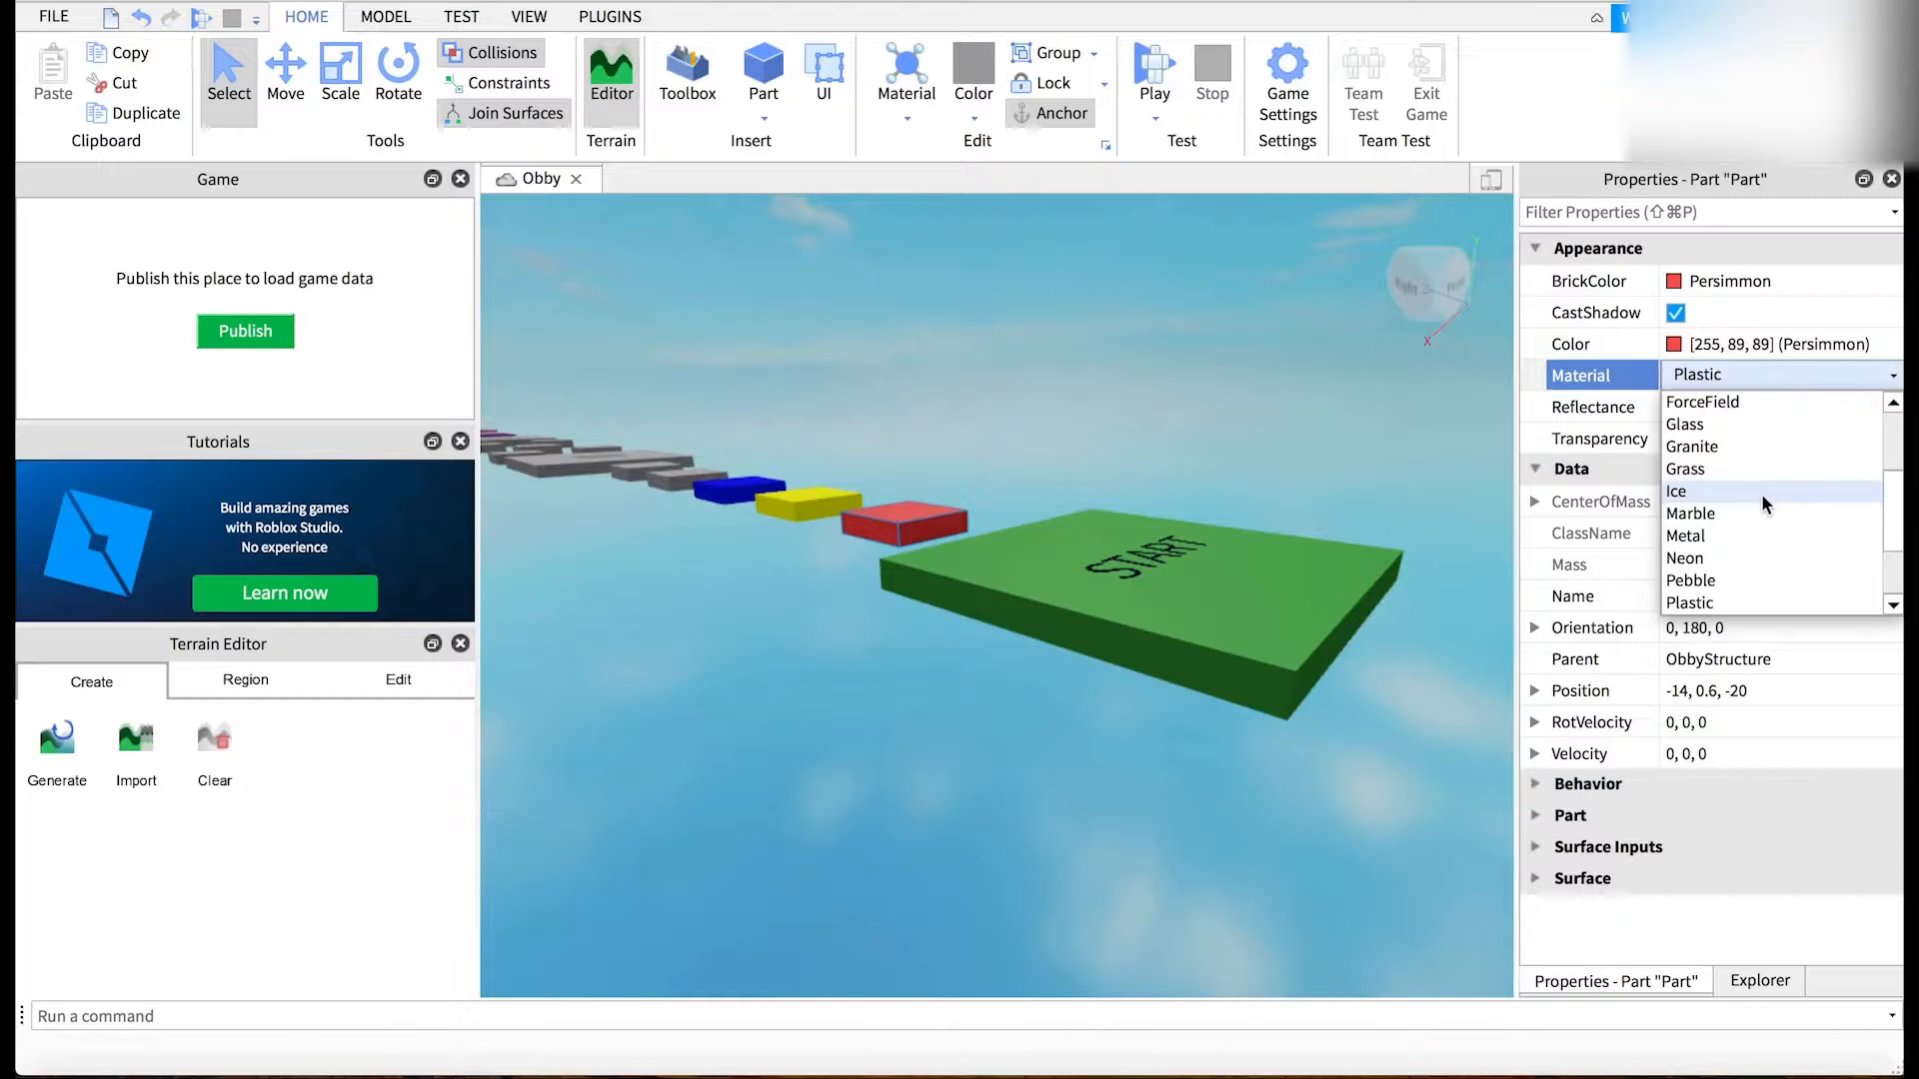
left_click(1736, 579)
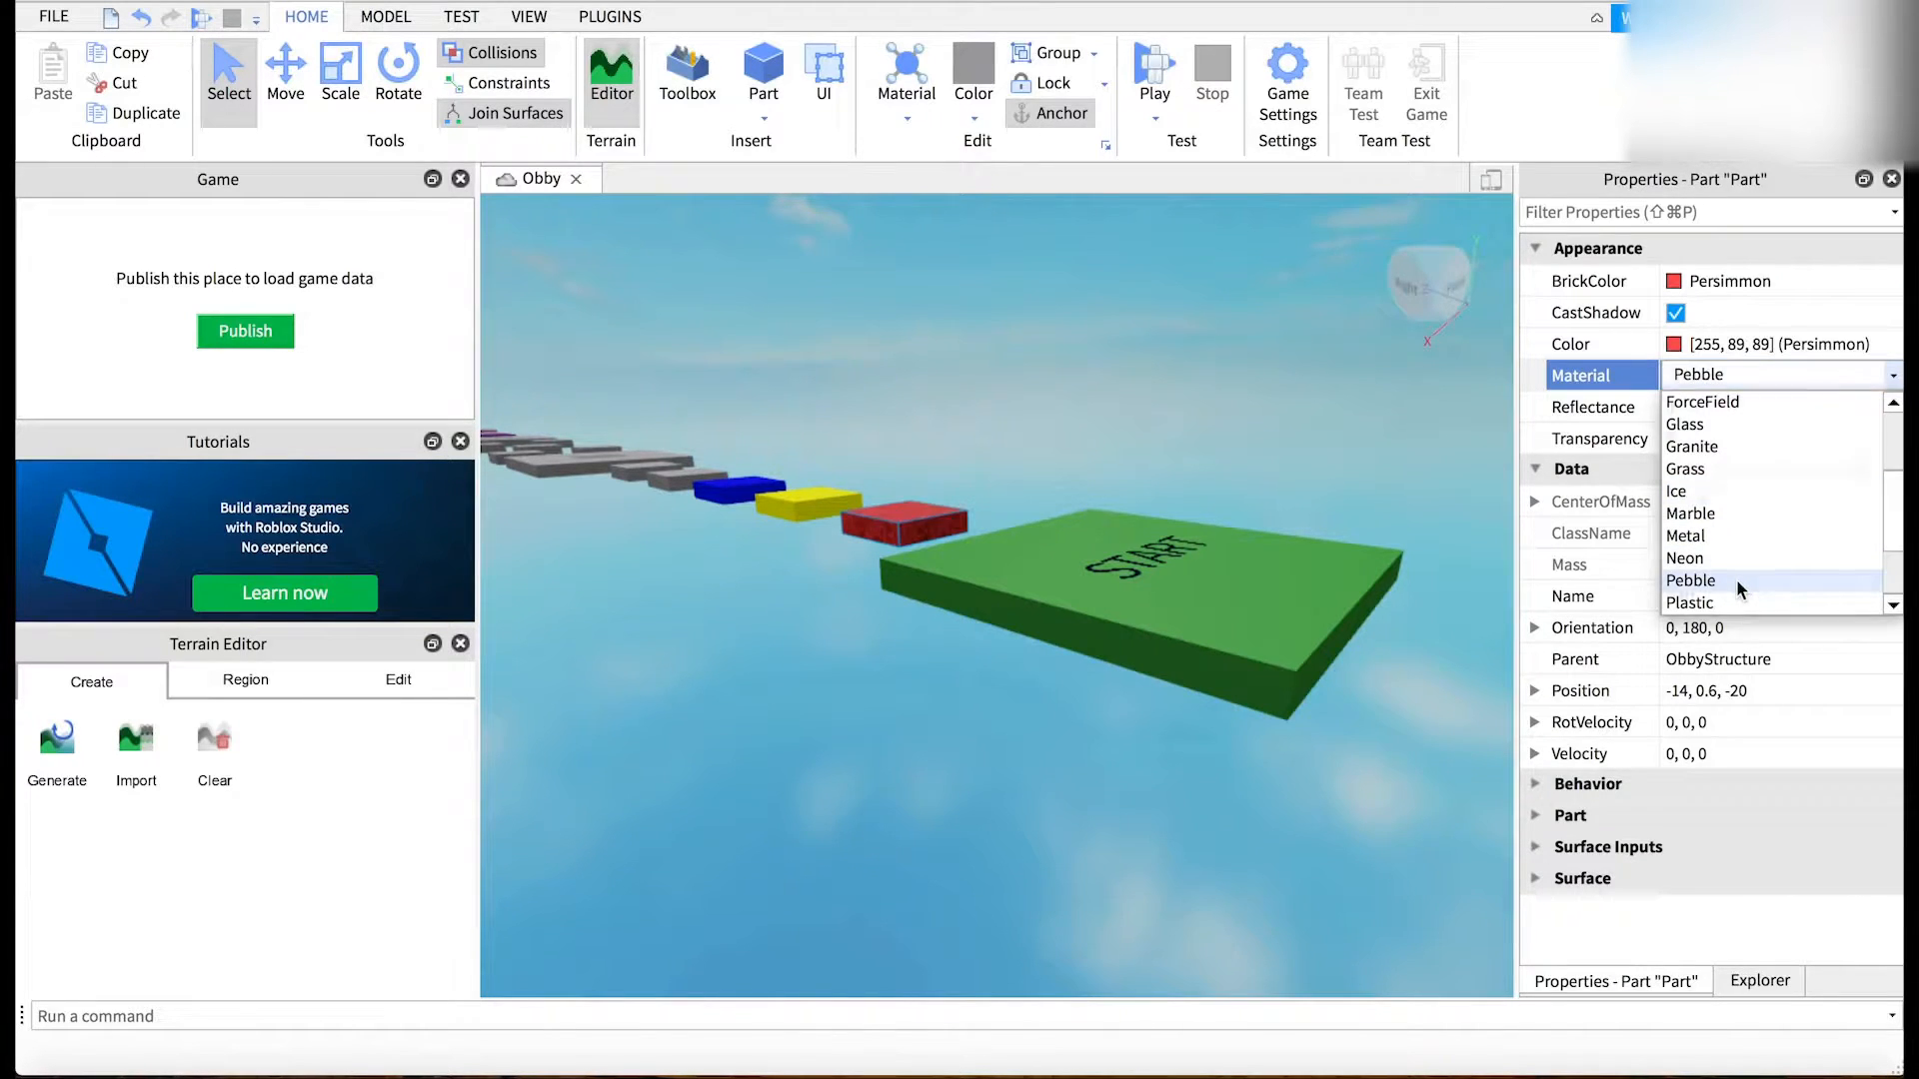
left_click(1893, 375)
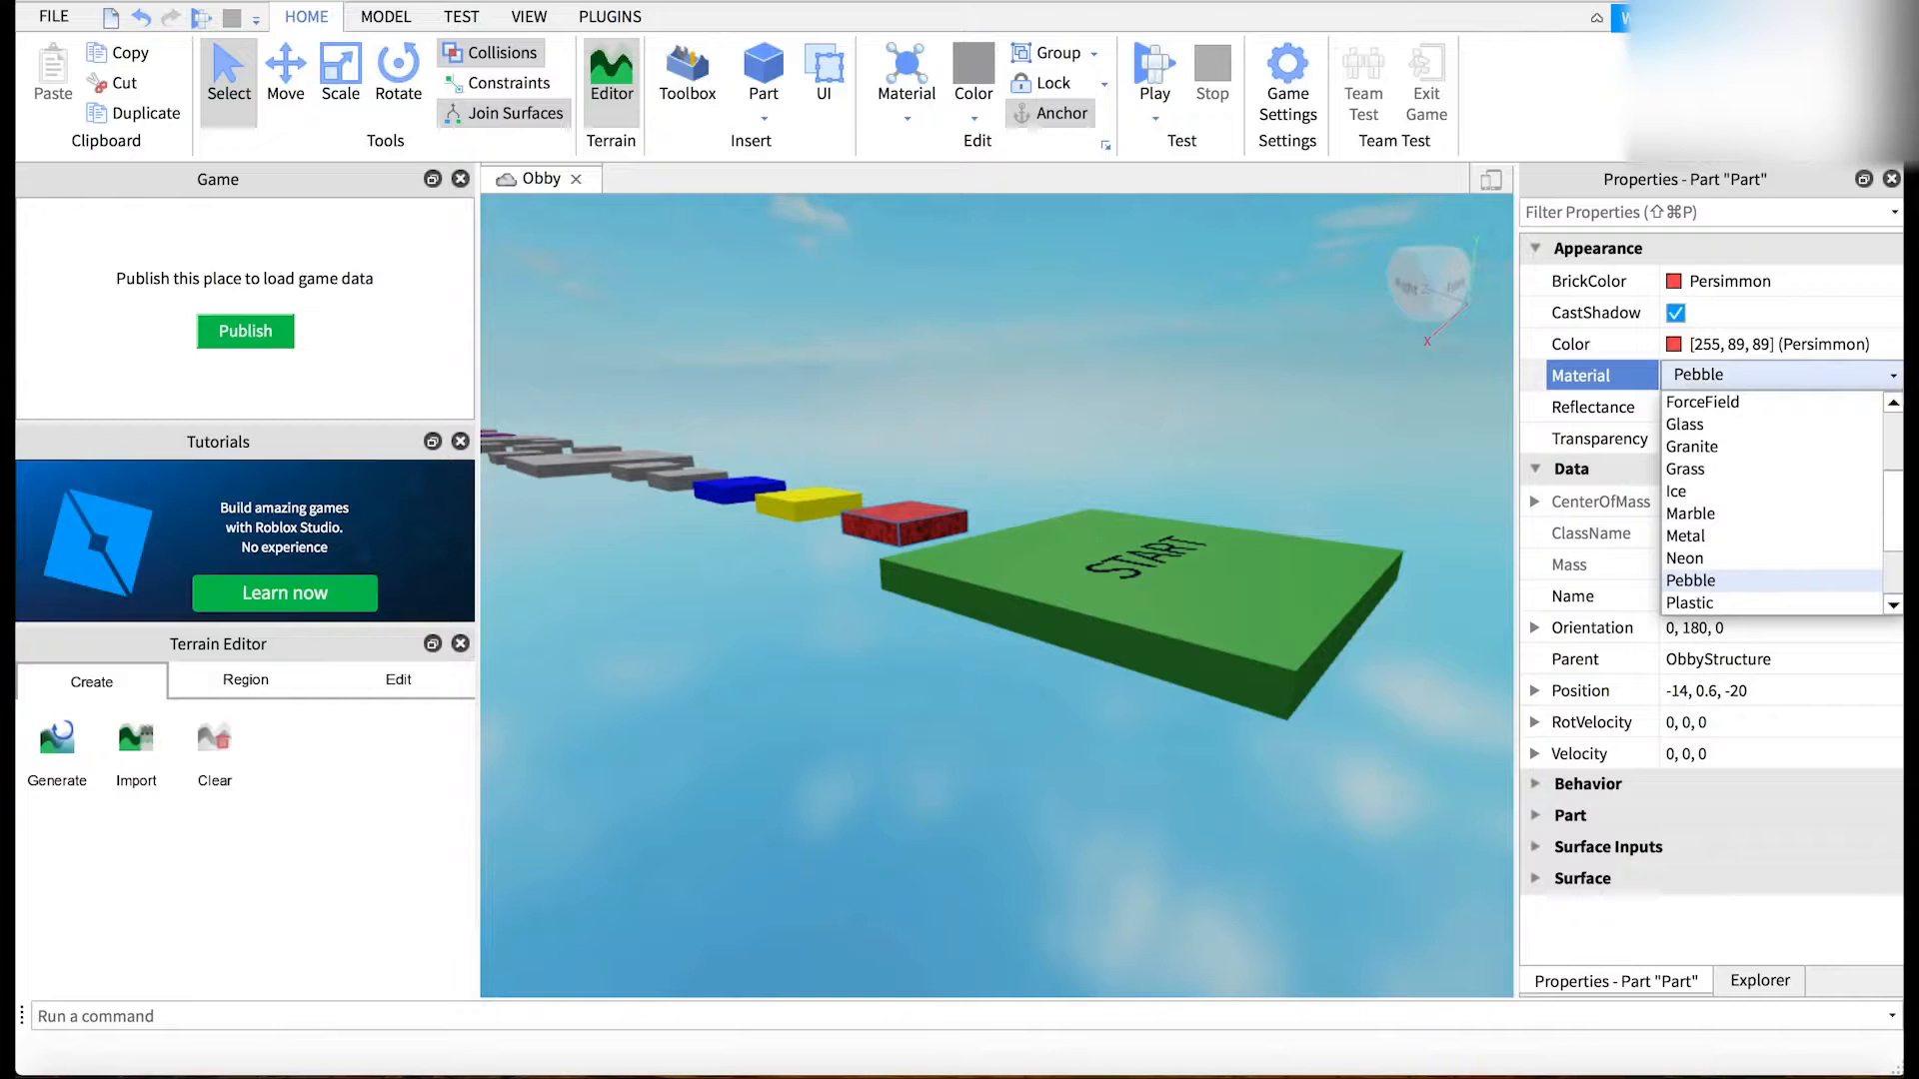
left_click(1805, 578)
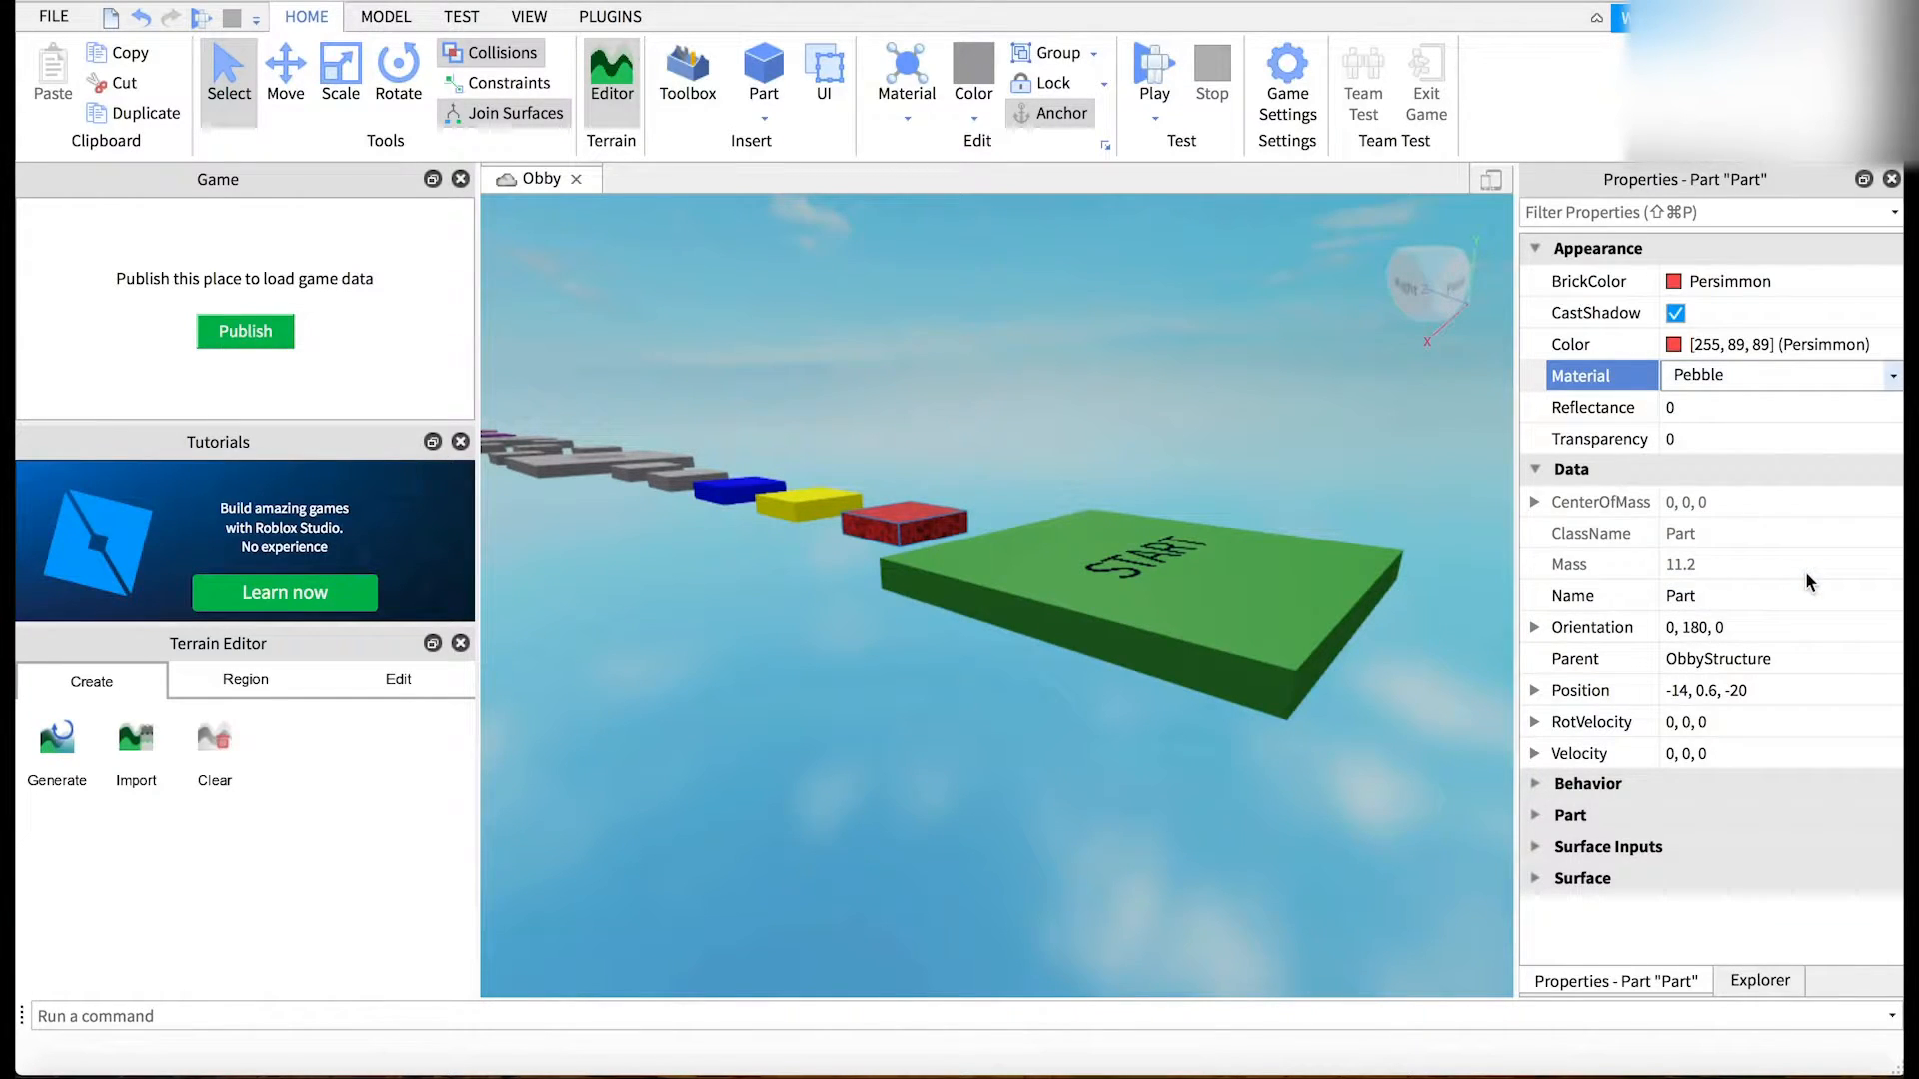
- Try the Granite material on the red platform and settle on Neon
left_click(1892, 378)
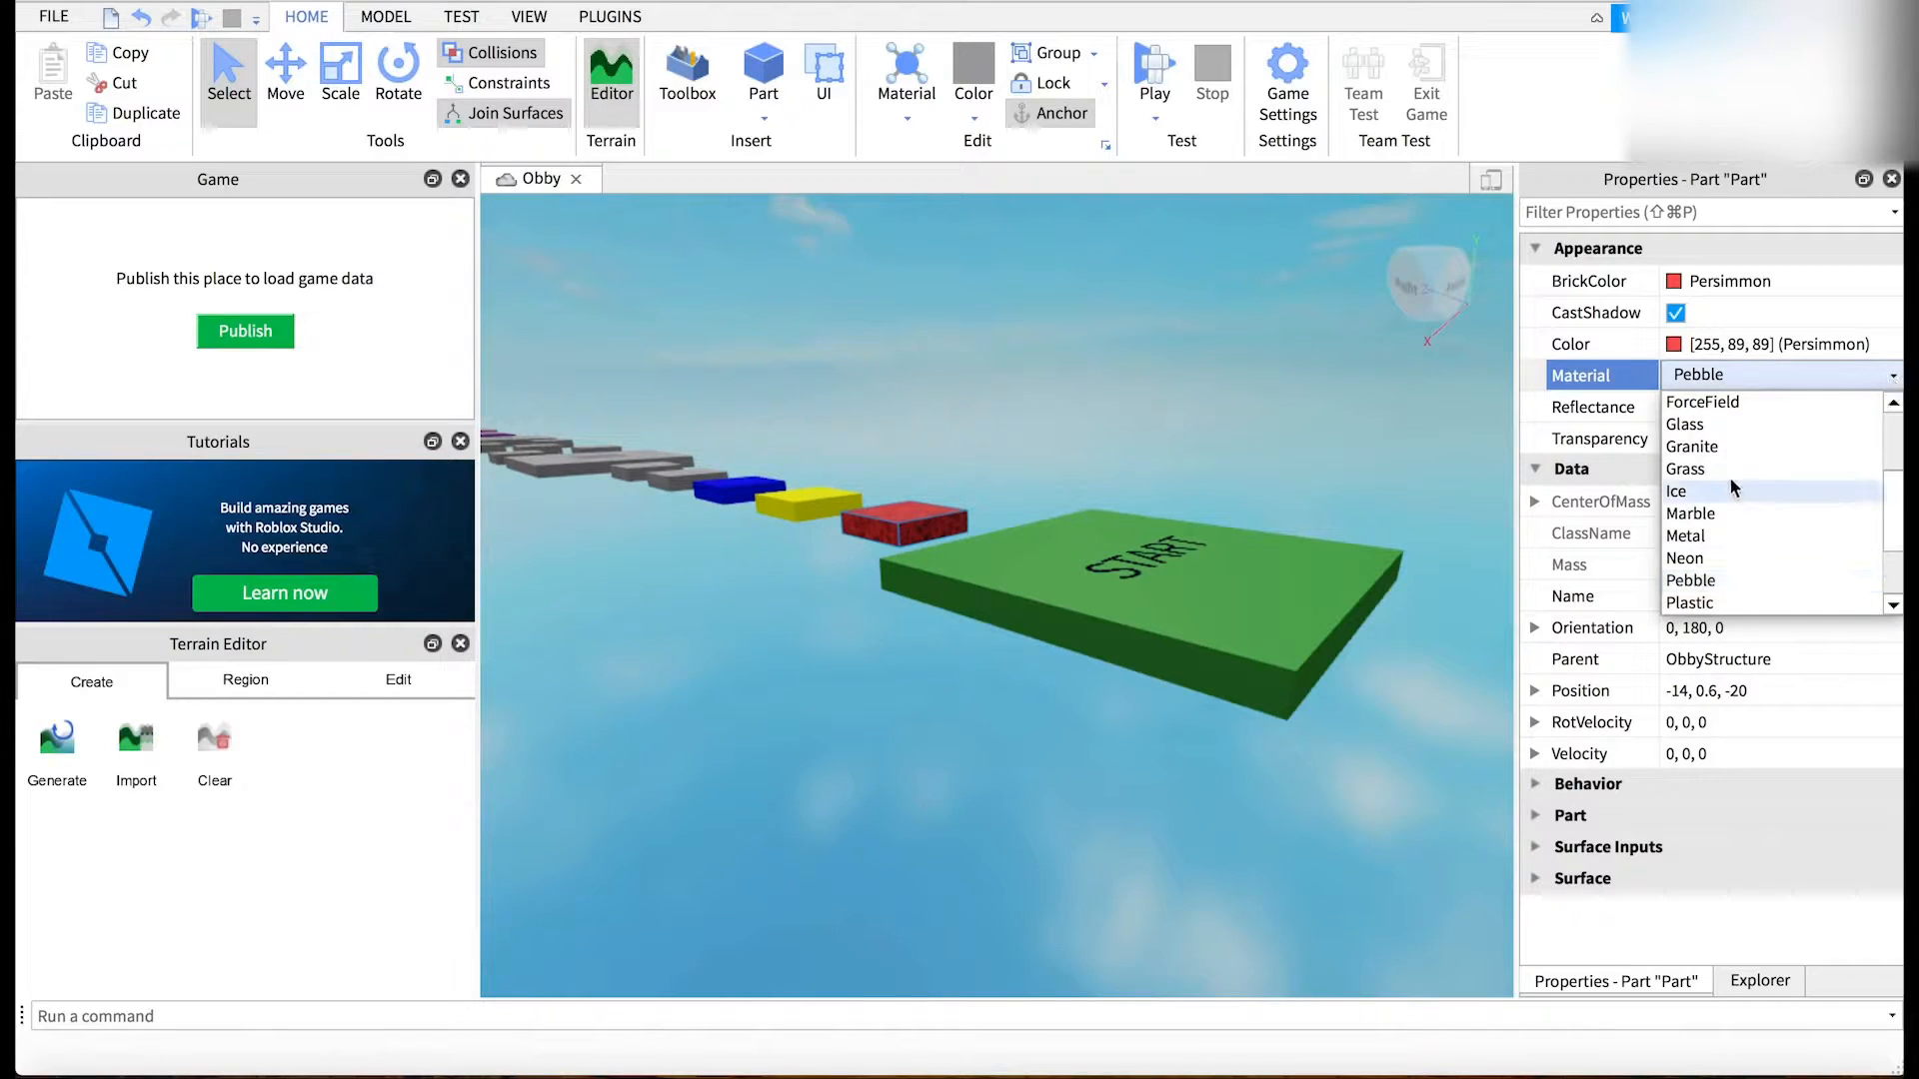
left_click(1716, 450)
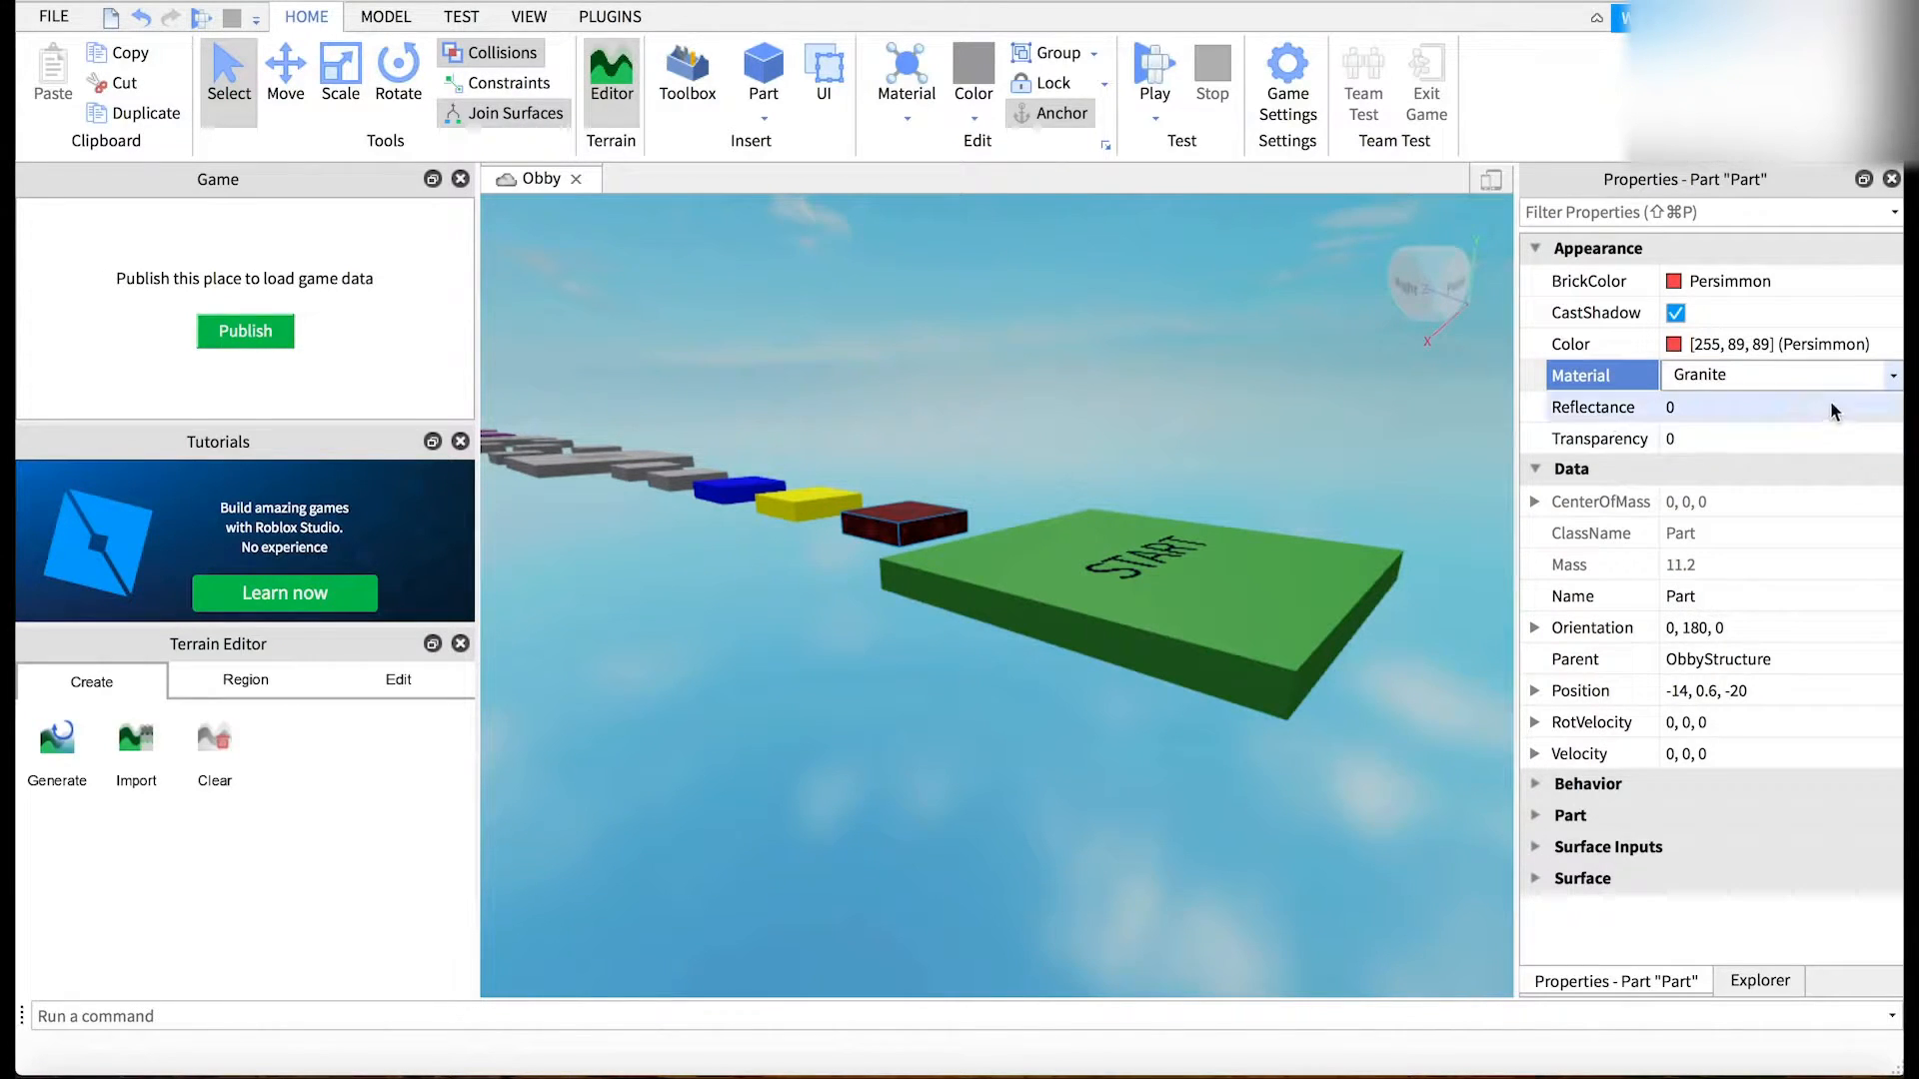
left_click(1894, 374)
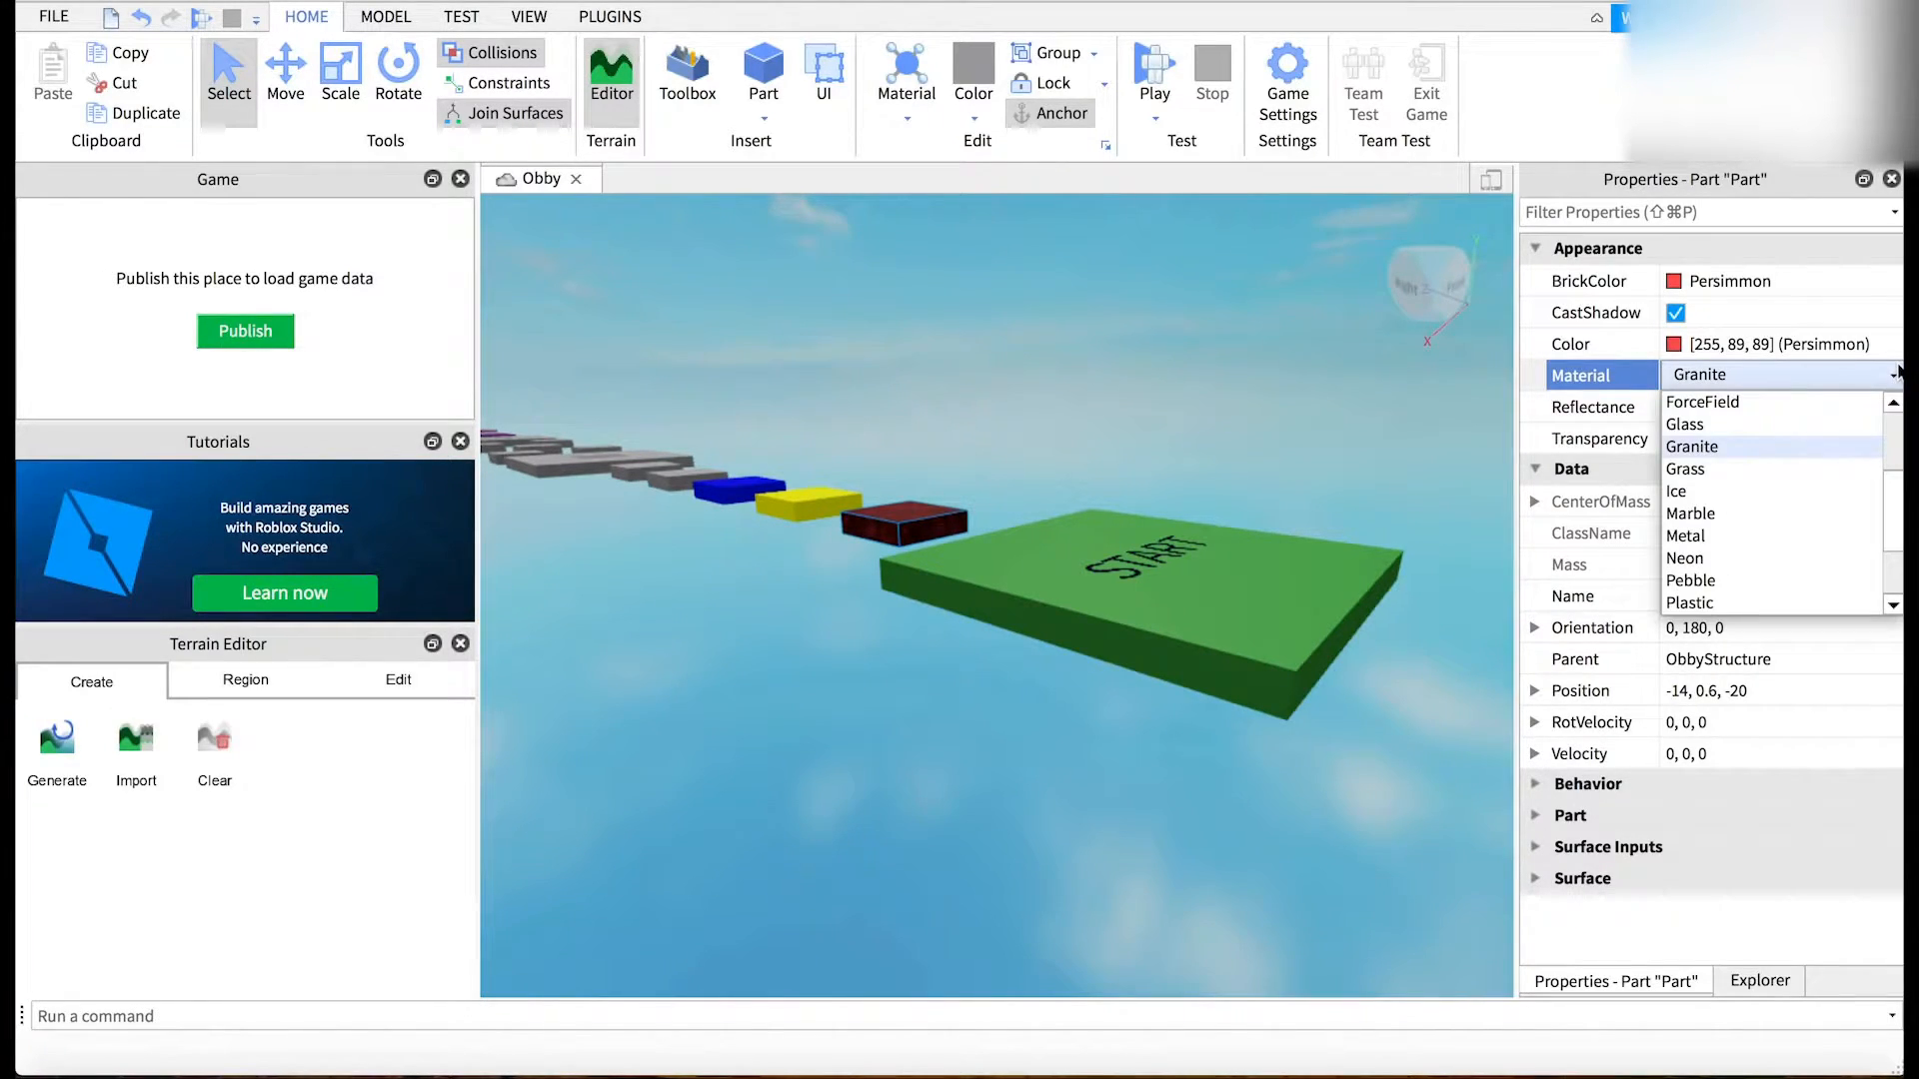
left_click(1730, 556)
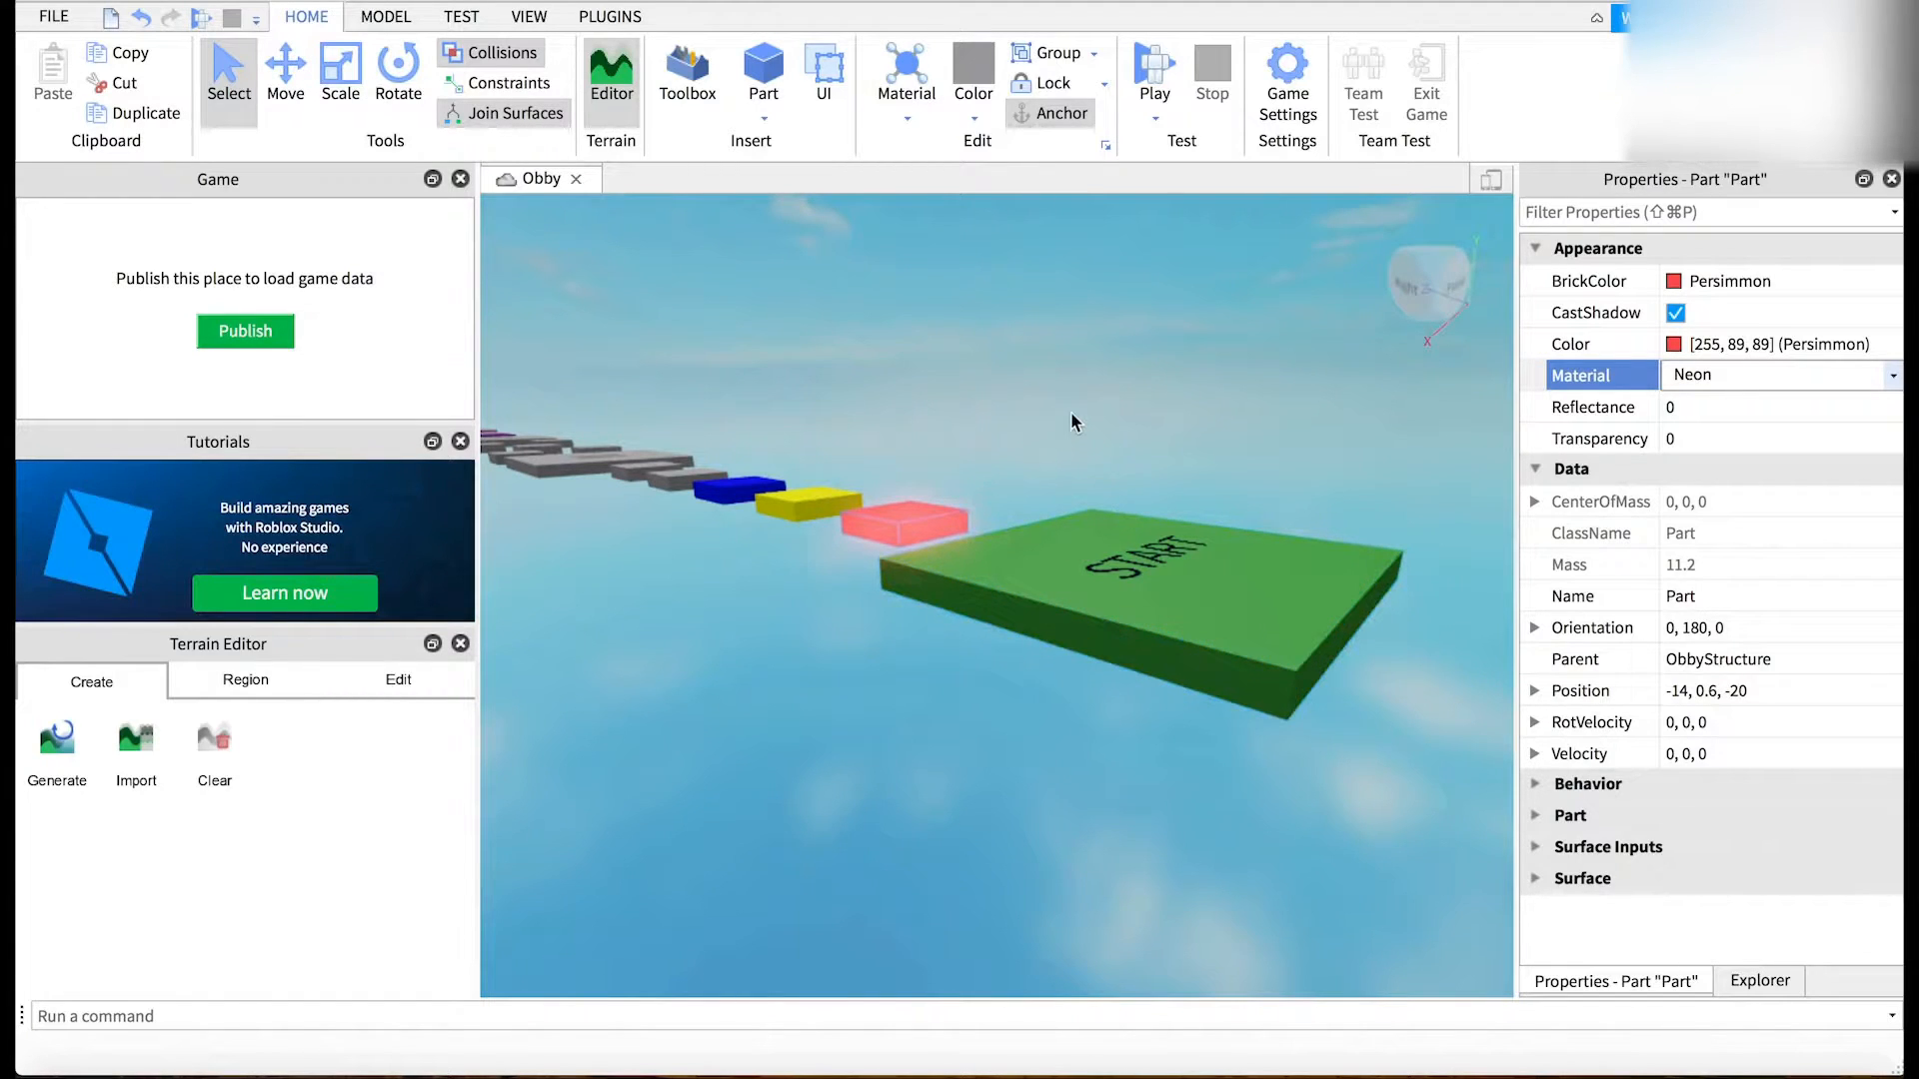
- Try the Ice material on the yellow platform and settle on Marble
left_click(786, 505)
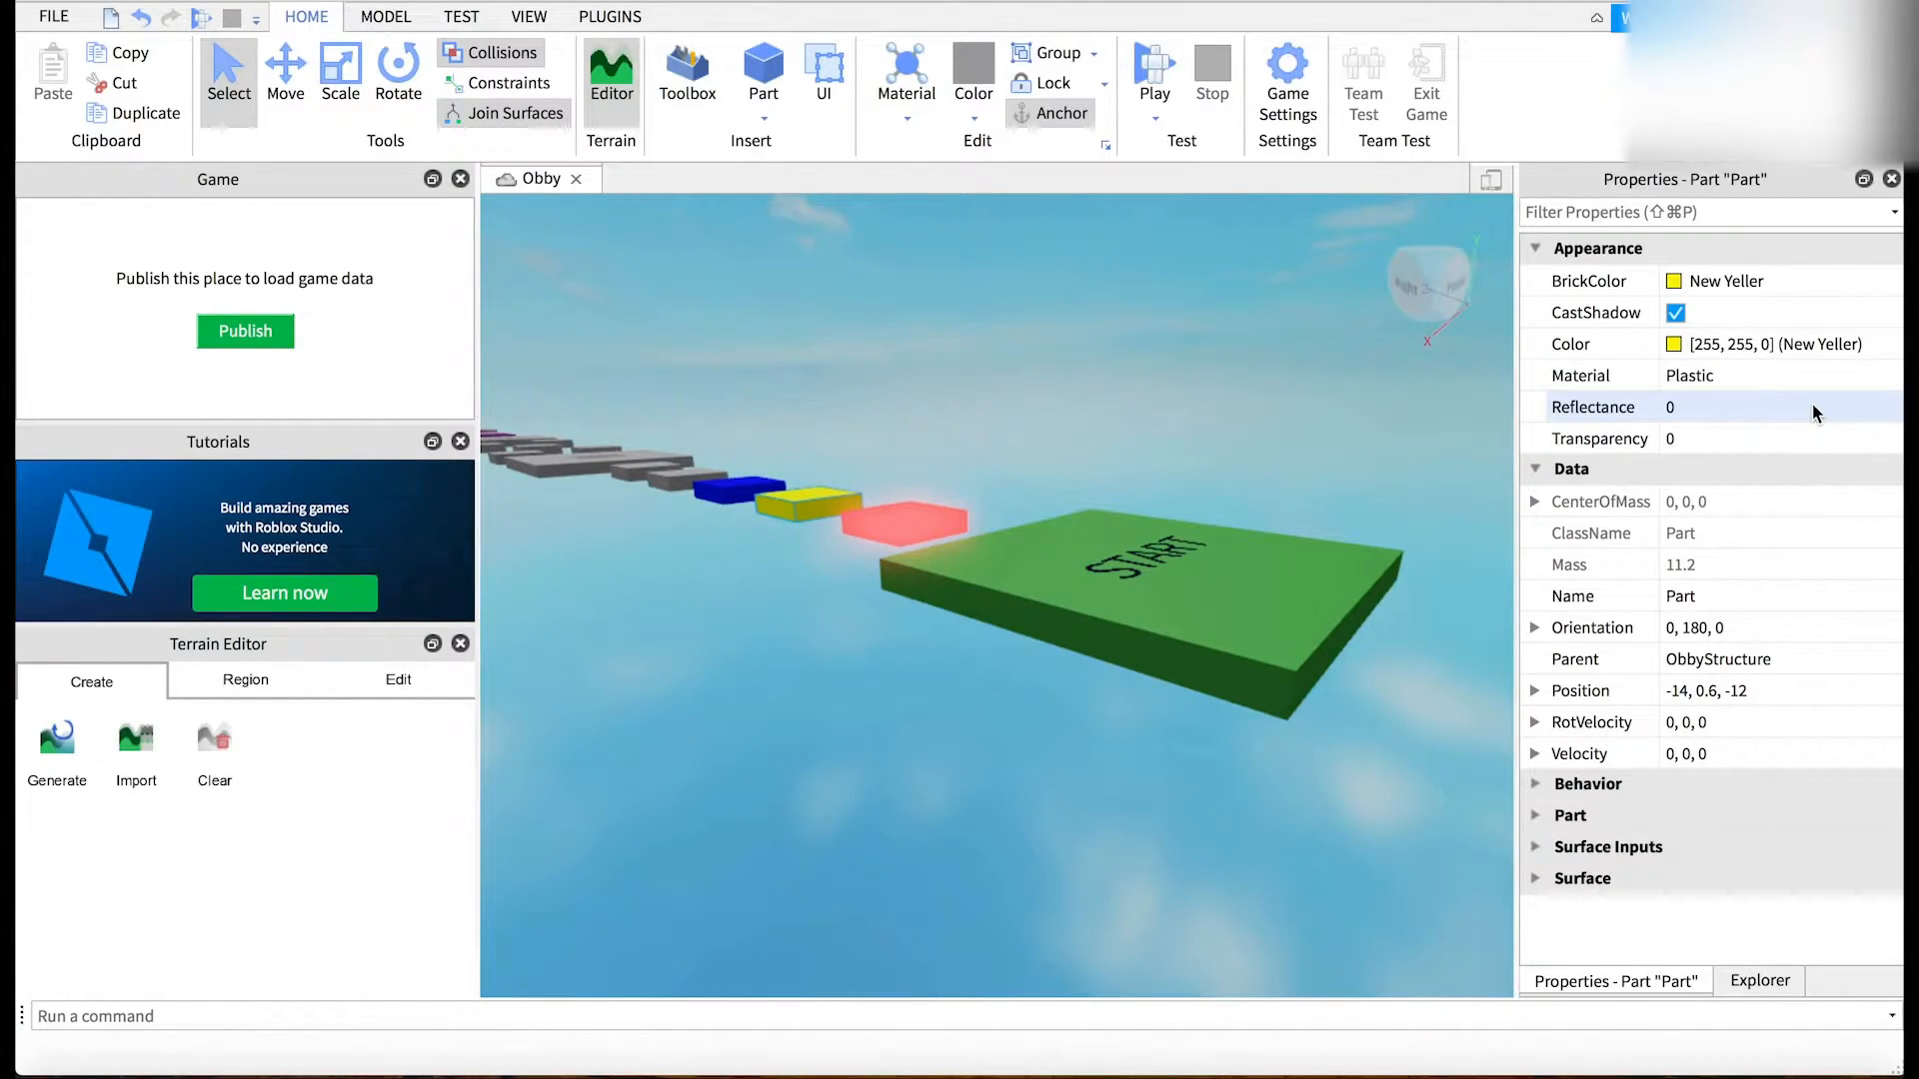
left_click(1866, 369)
left_click(1894, 374)
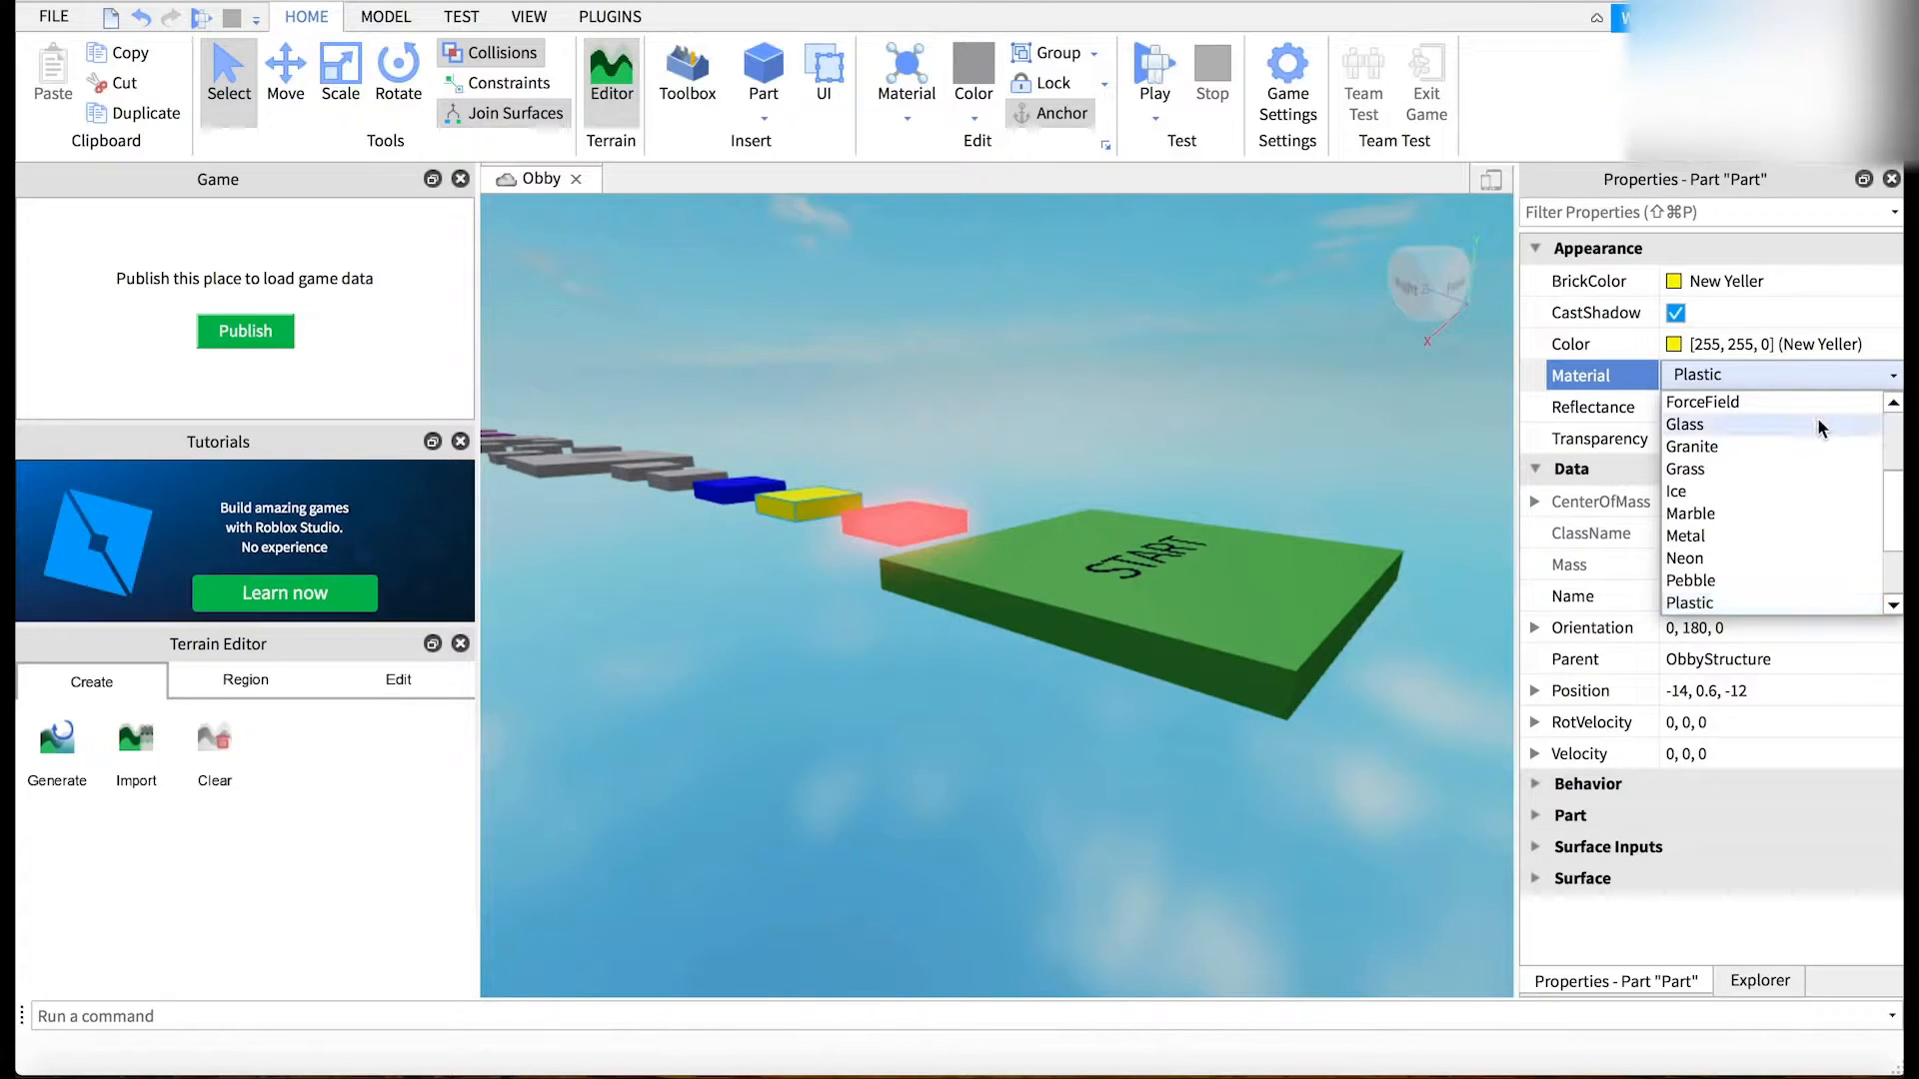
left_click(1744, 489)
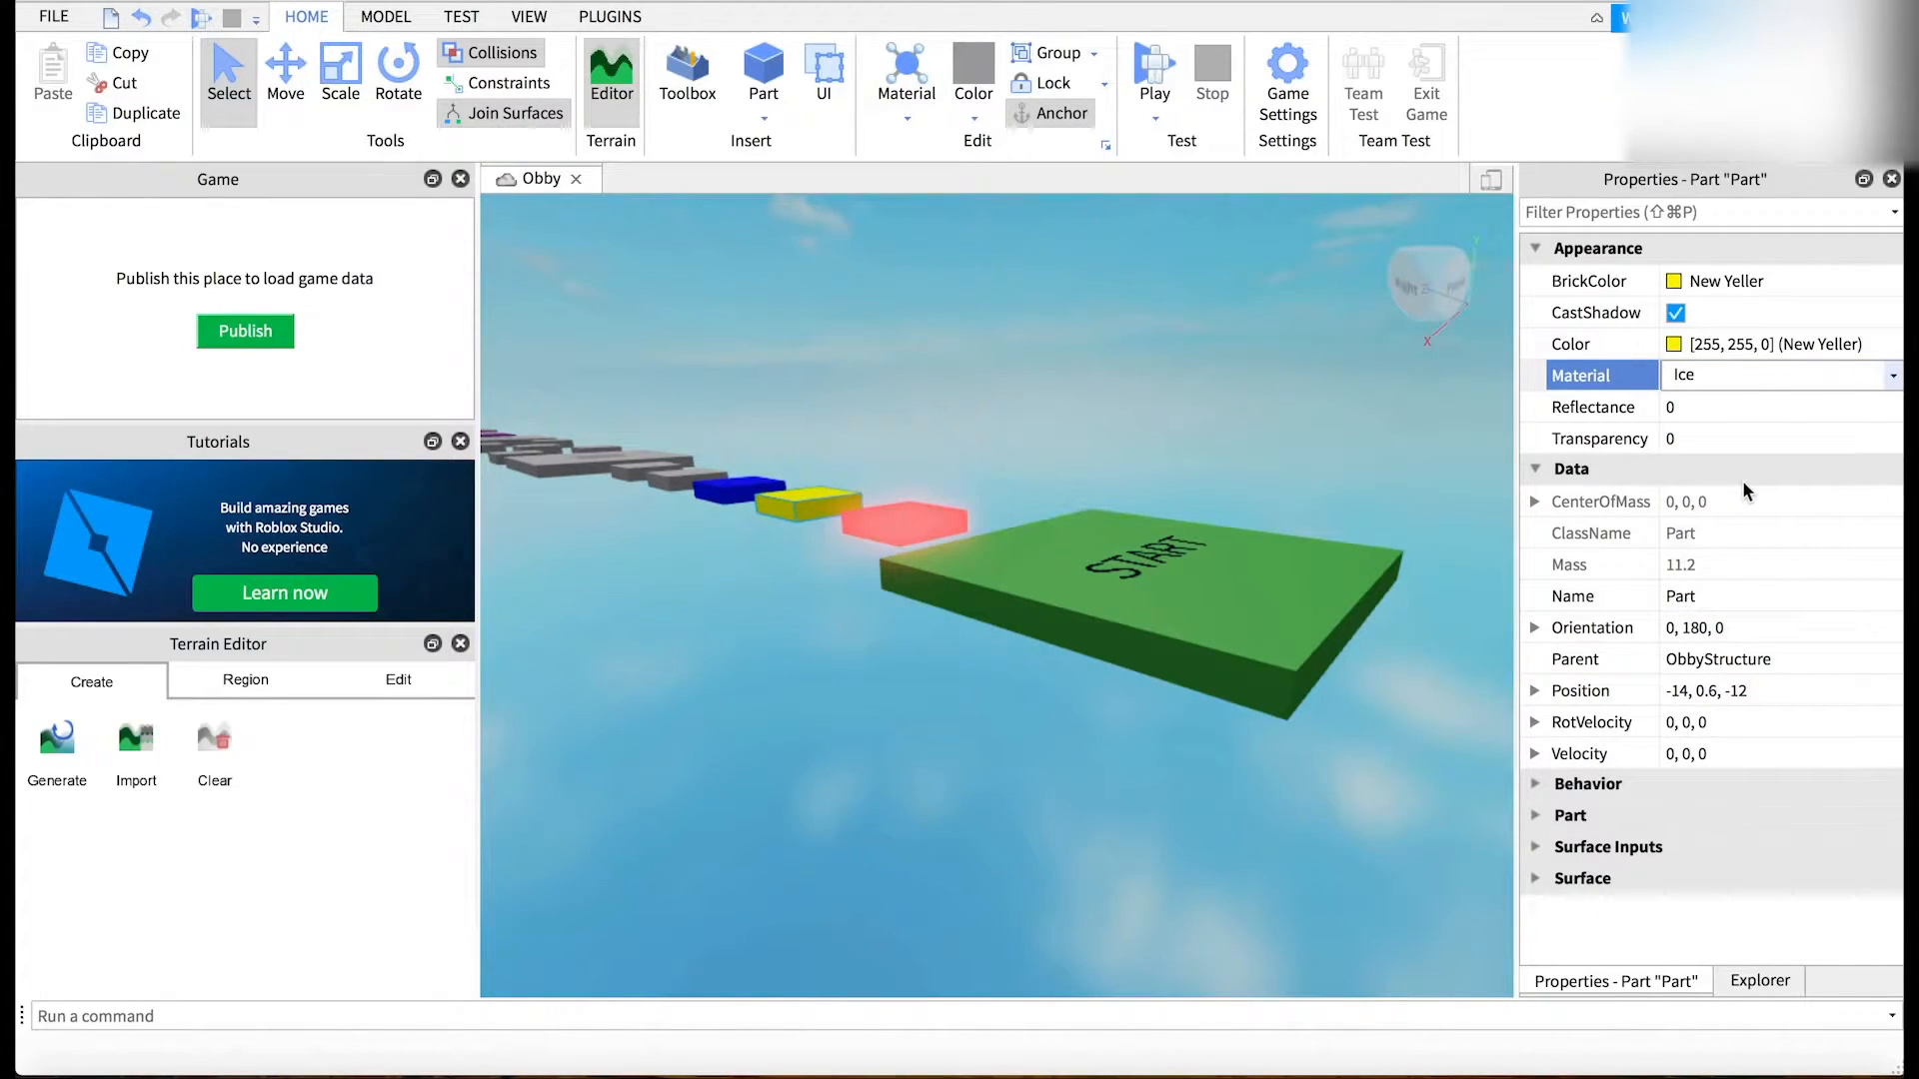
left_click(1894, 377)
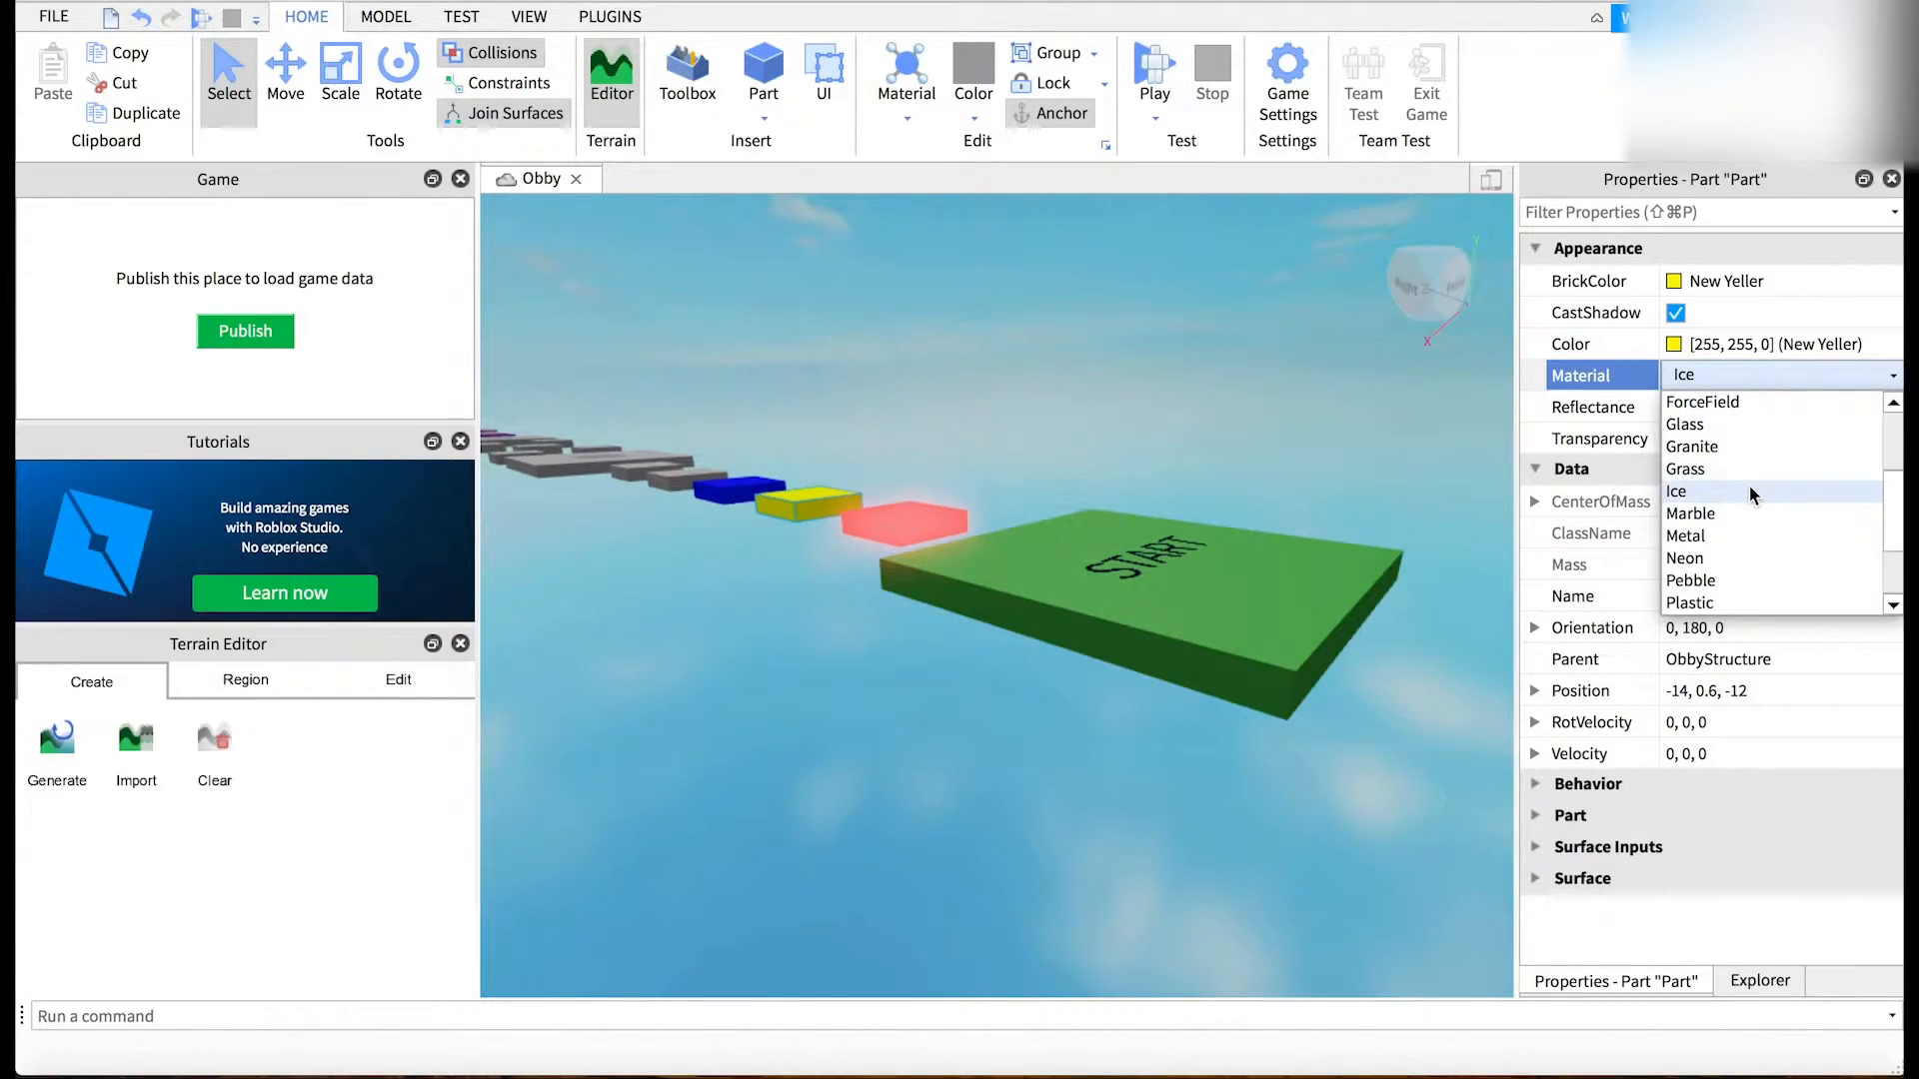
left_click(1740, 509)
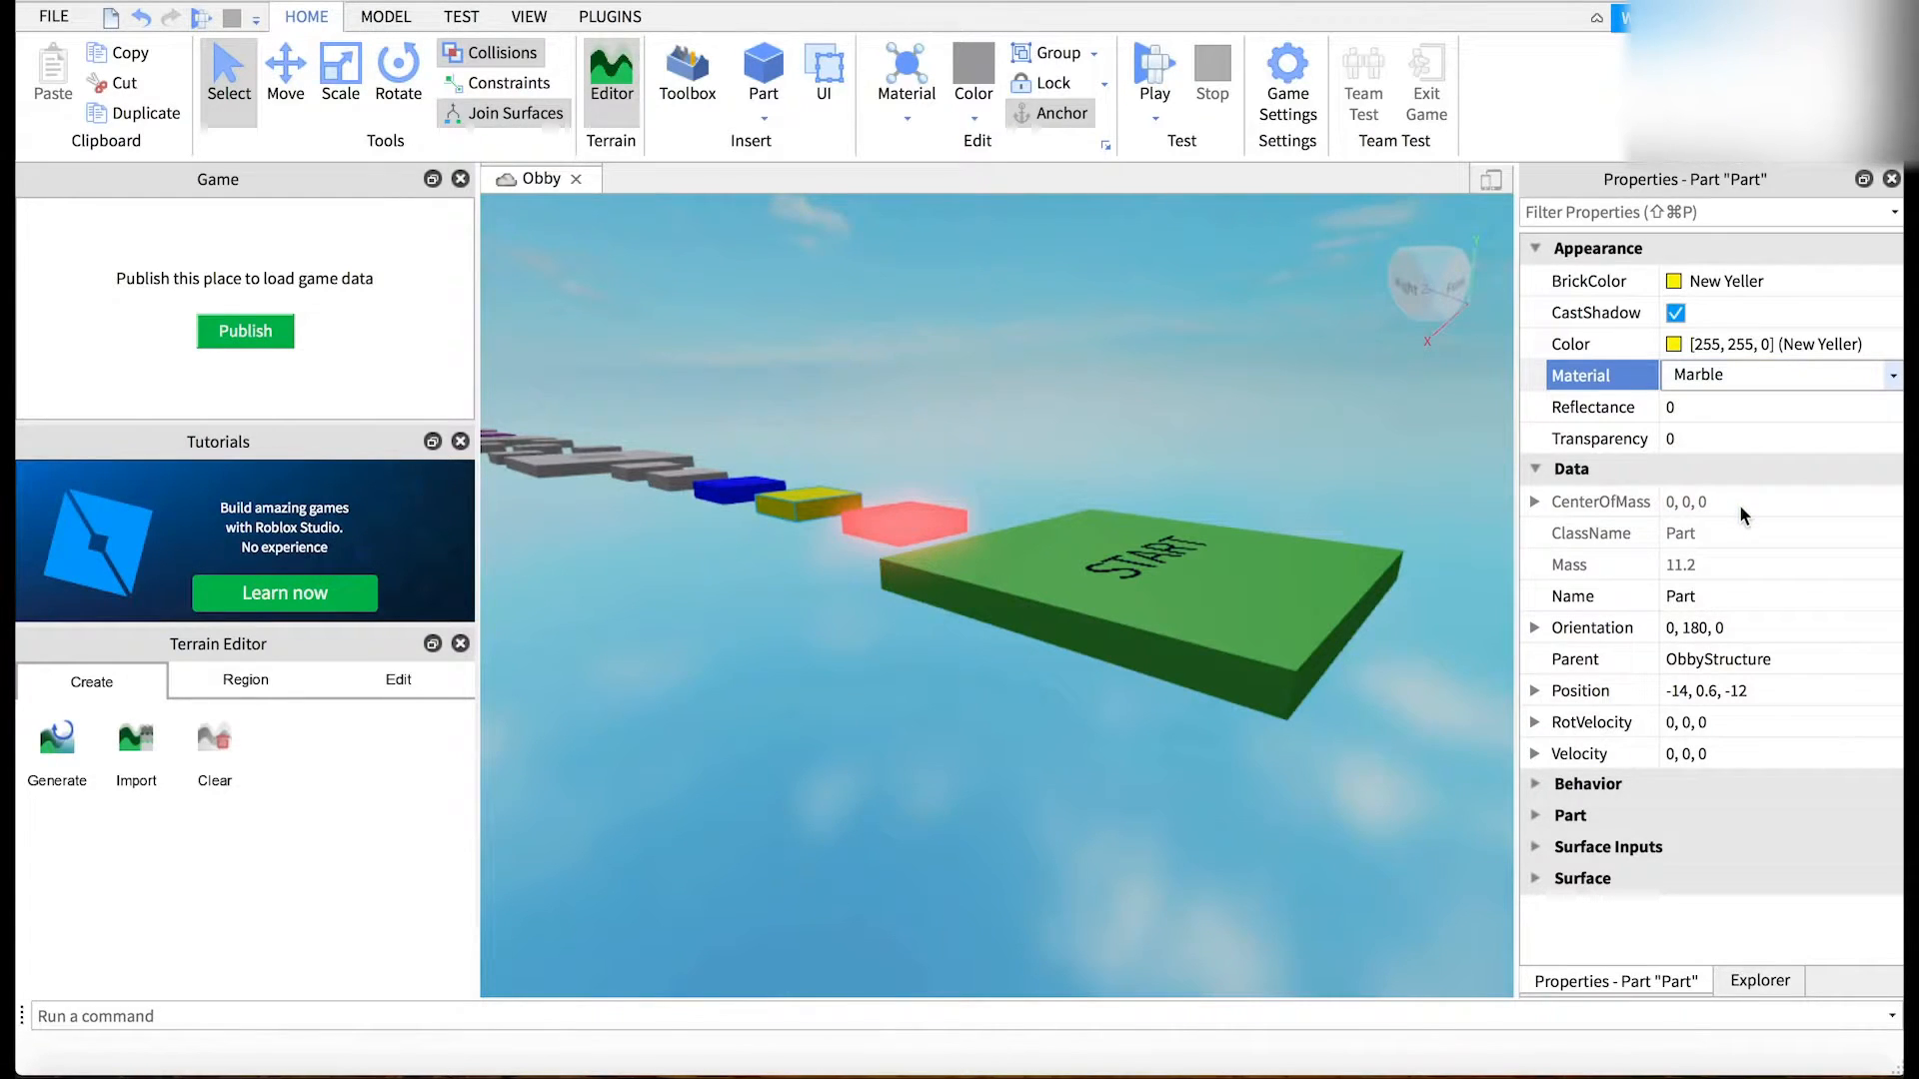
- Set the material of the blue platform to Grass
left_click(730, 490)
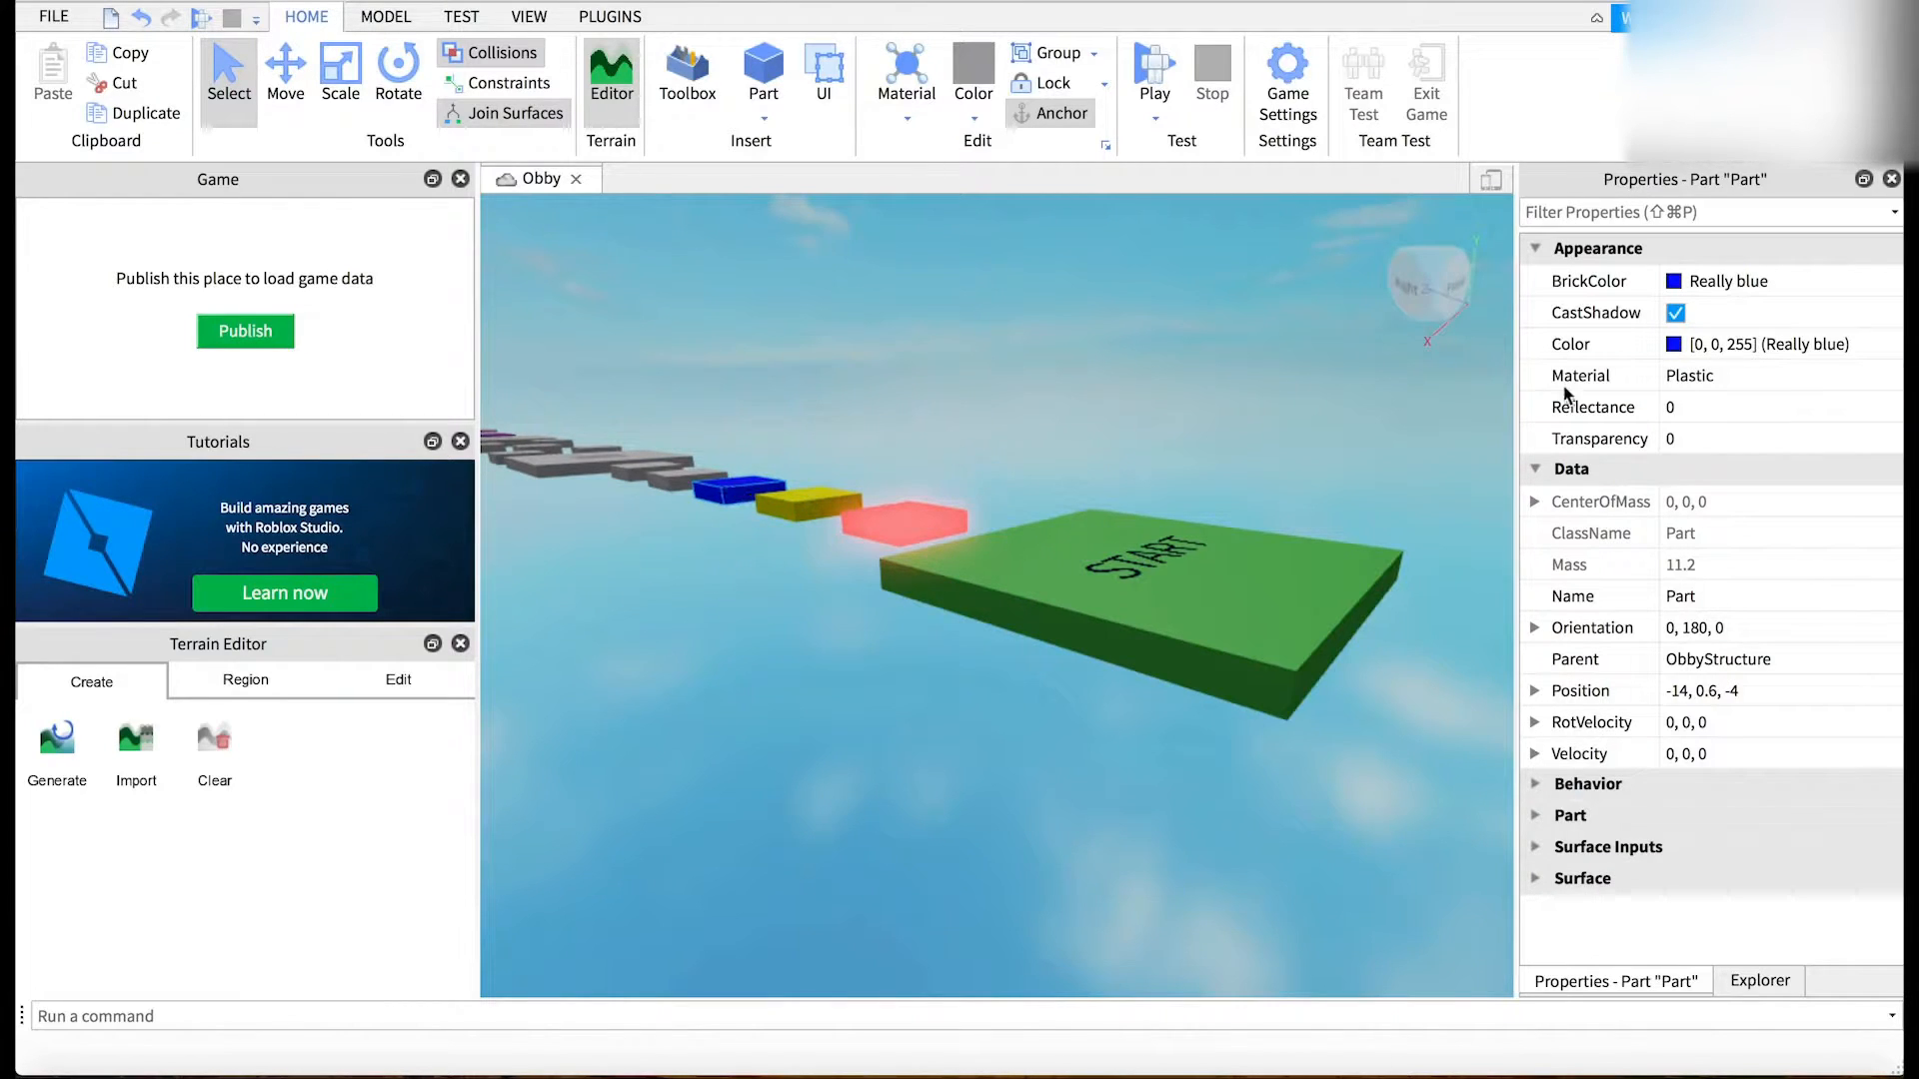
left_click(1896, 384)
left_click(1893, 377)
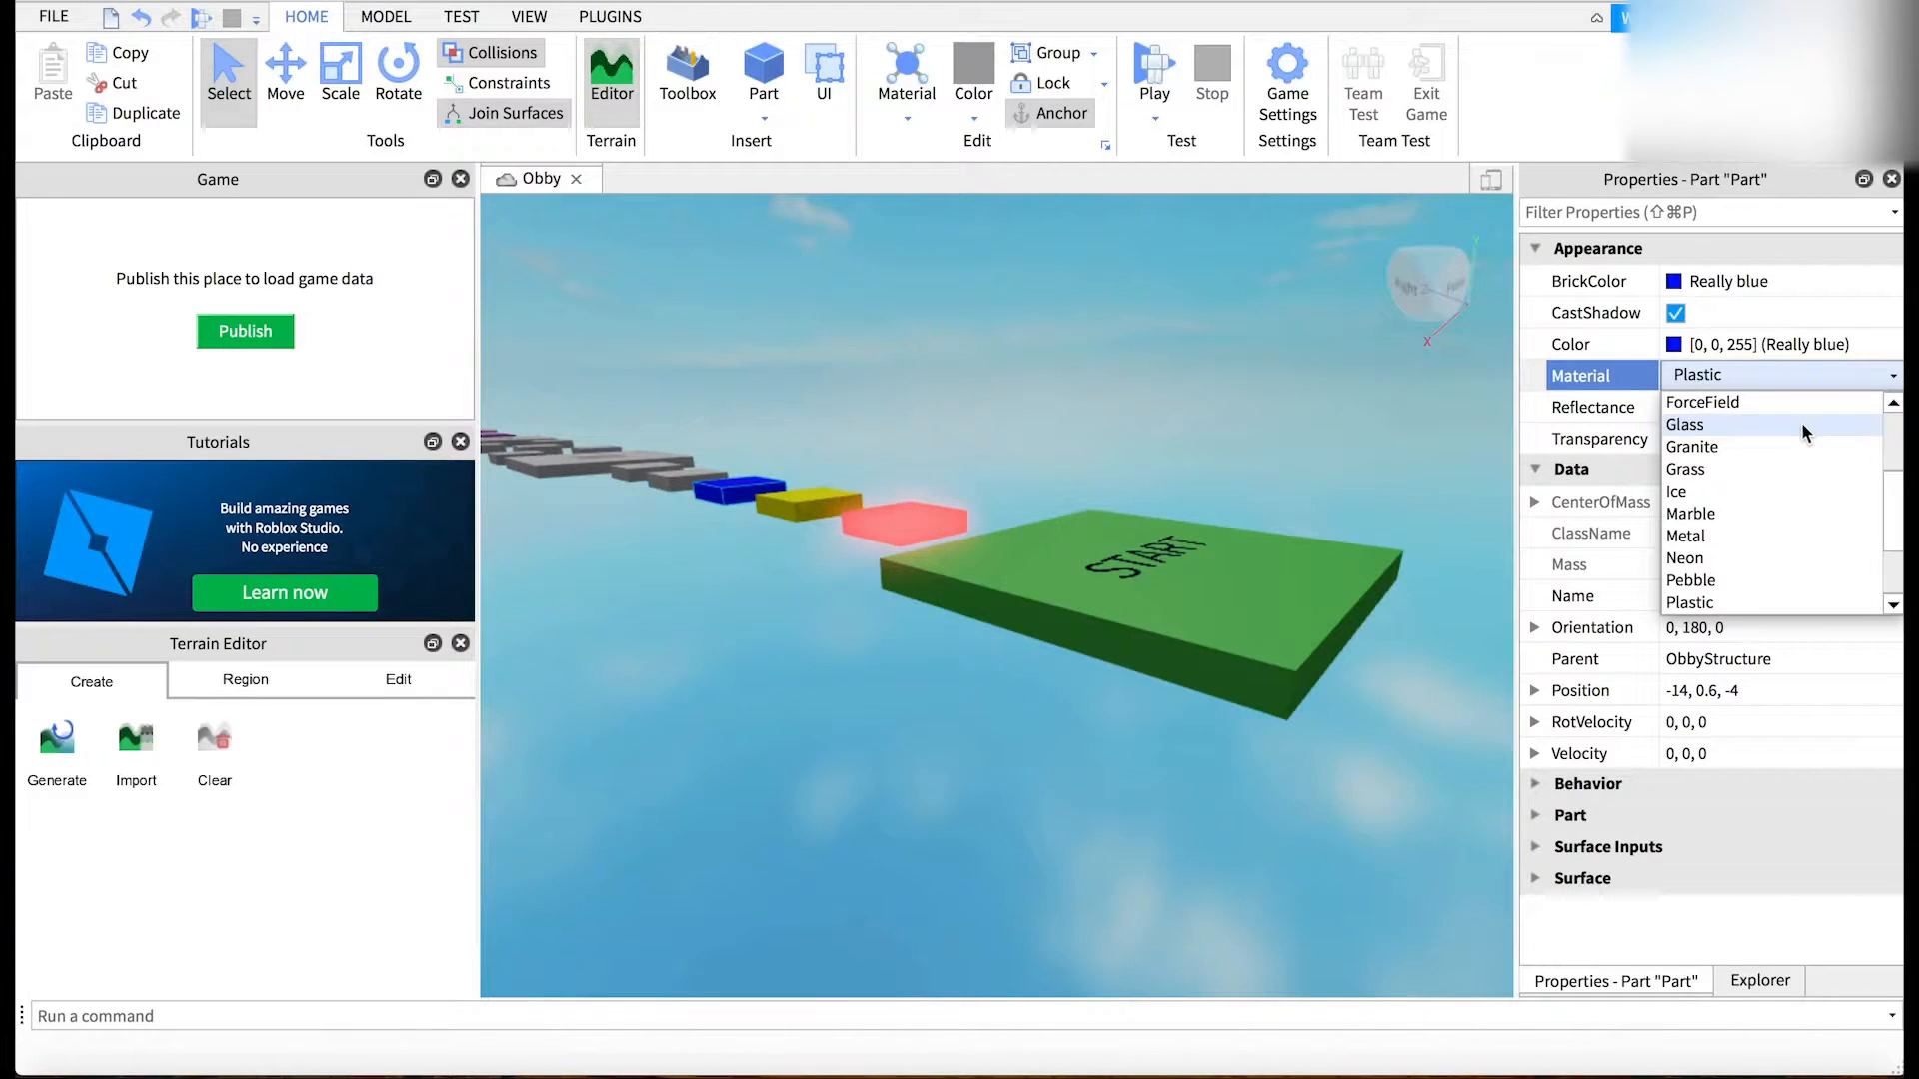
left_click(1785, 470)
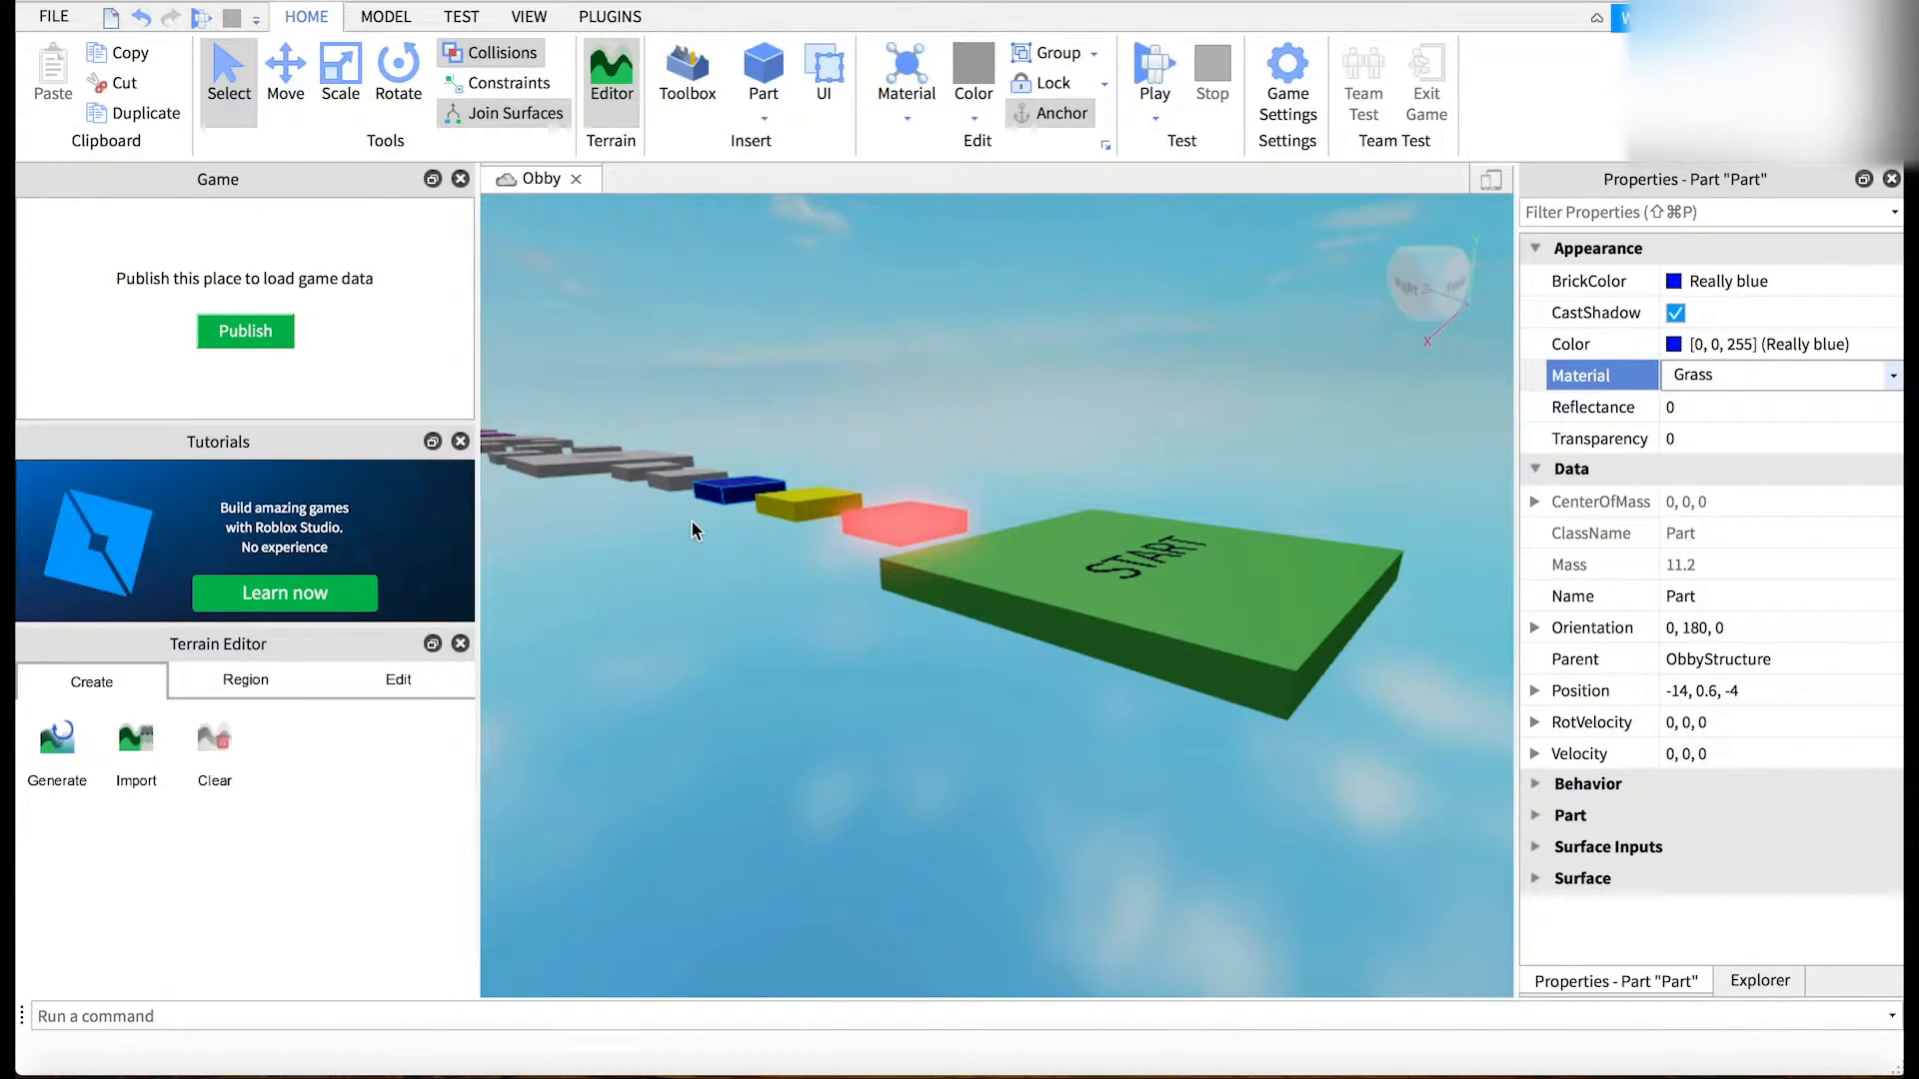
- Set the material of the START pad to Grass
left_click(1042, 578)
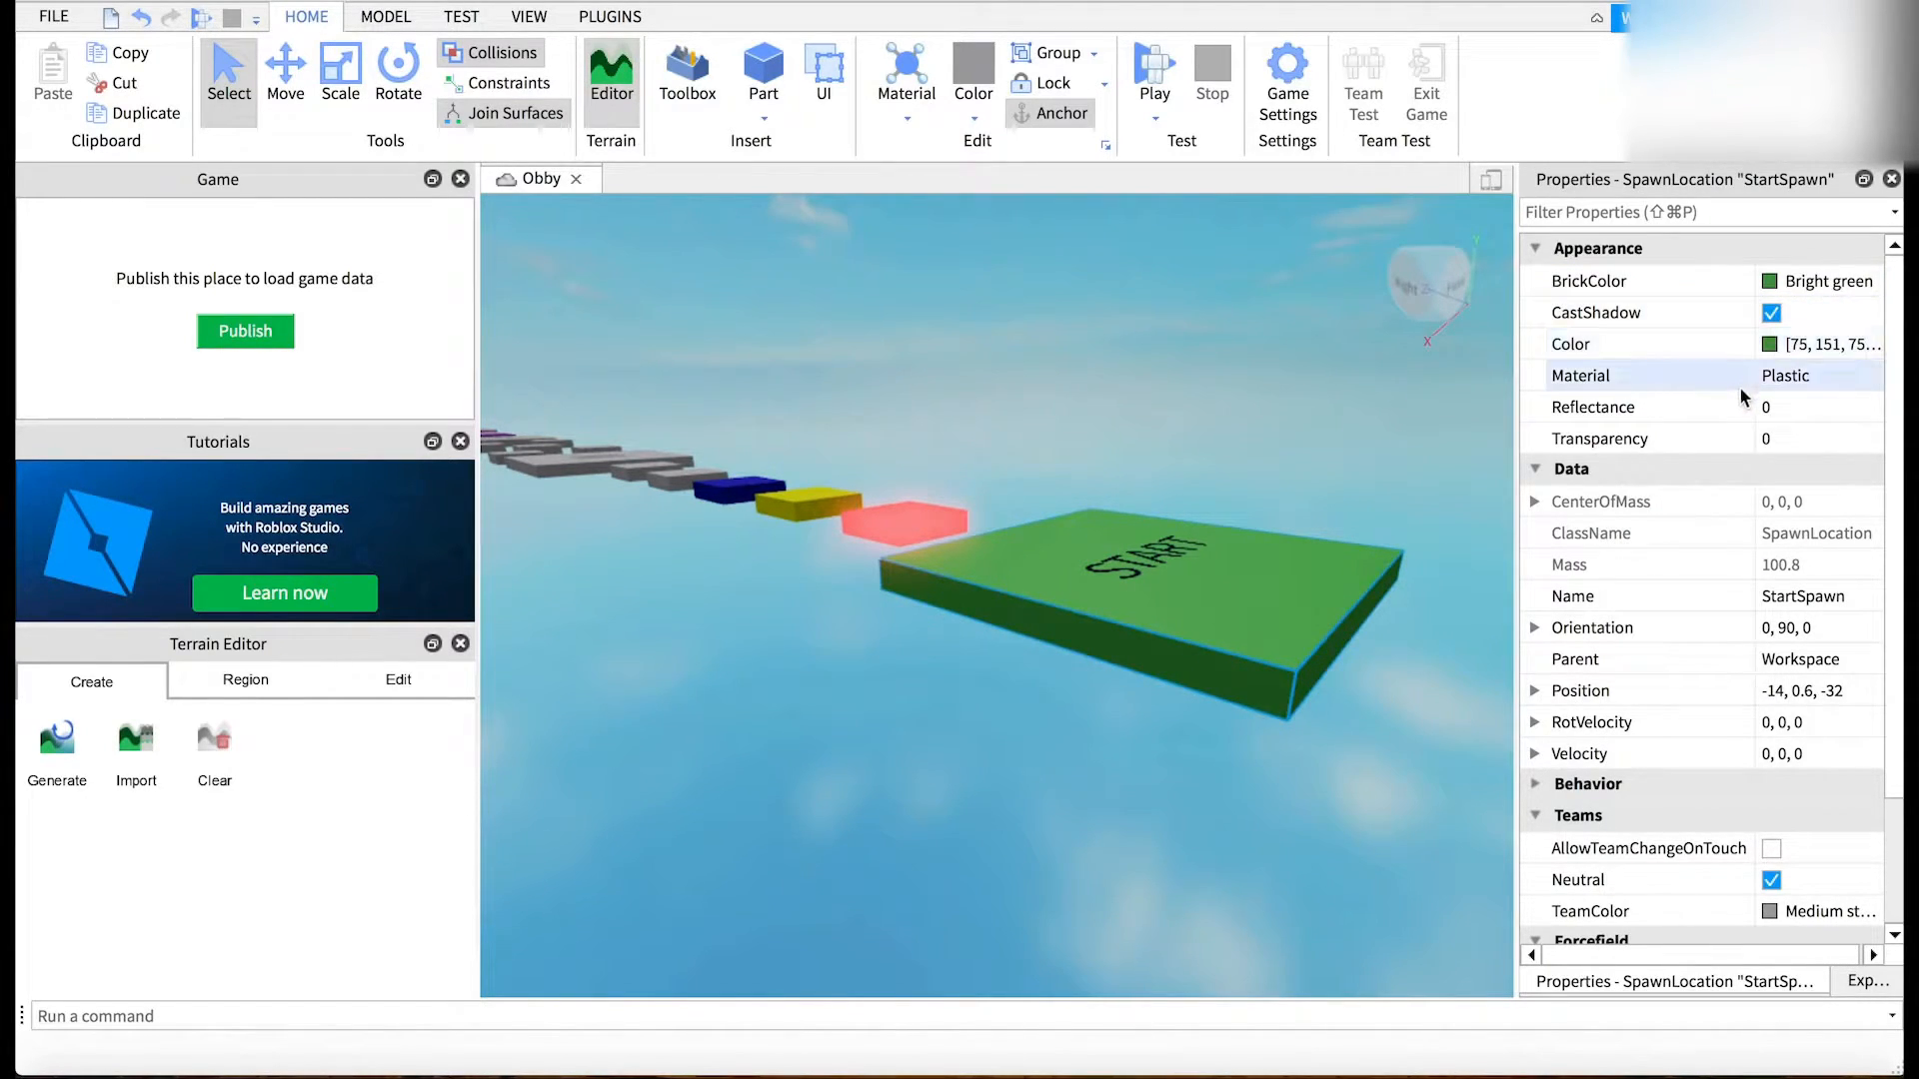
left_click(1878, 379)
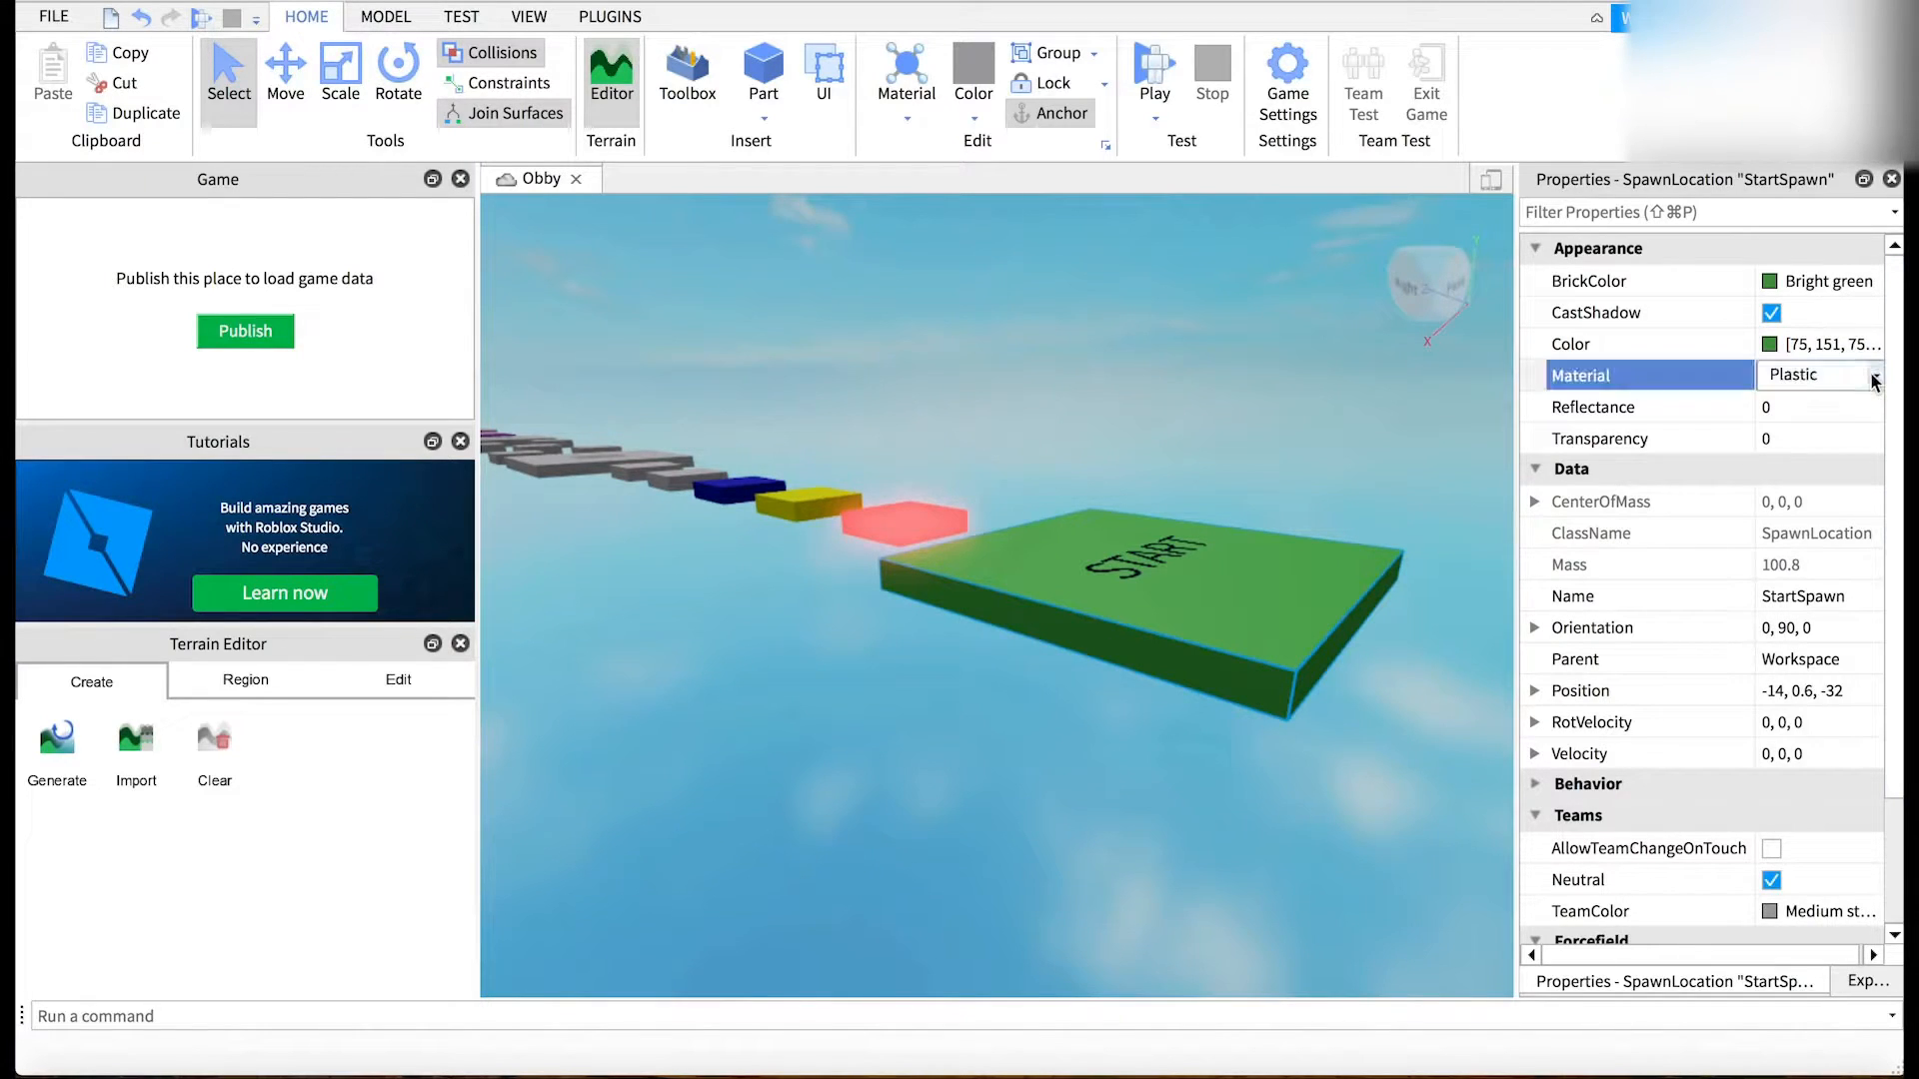
left_click(1875, 376)
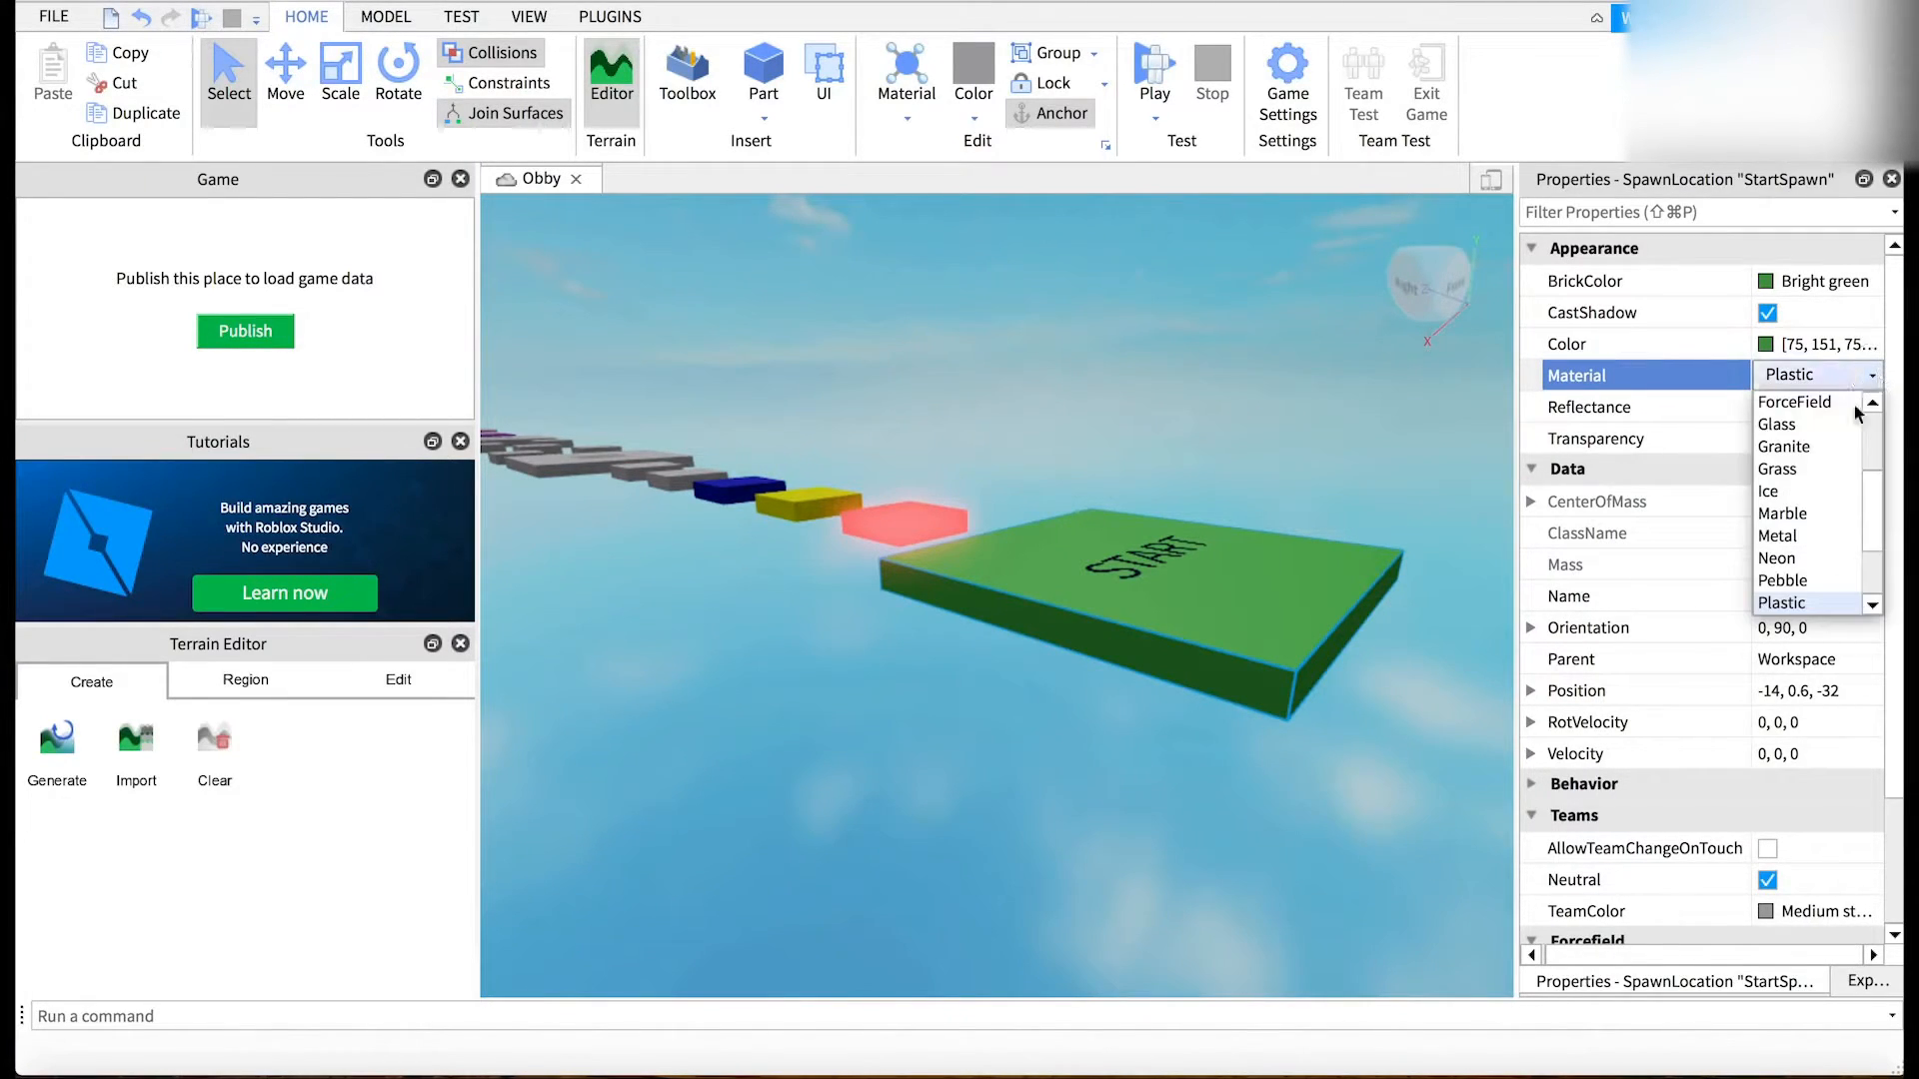
left_click(1821, 469)
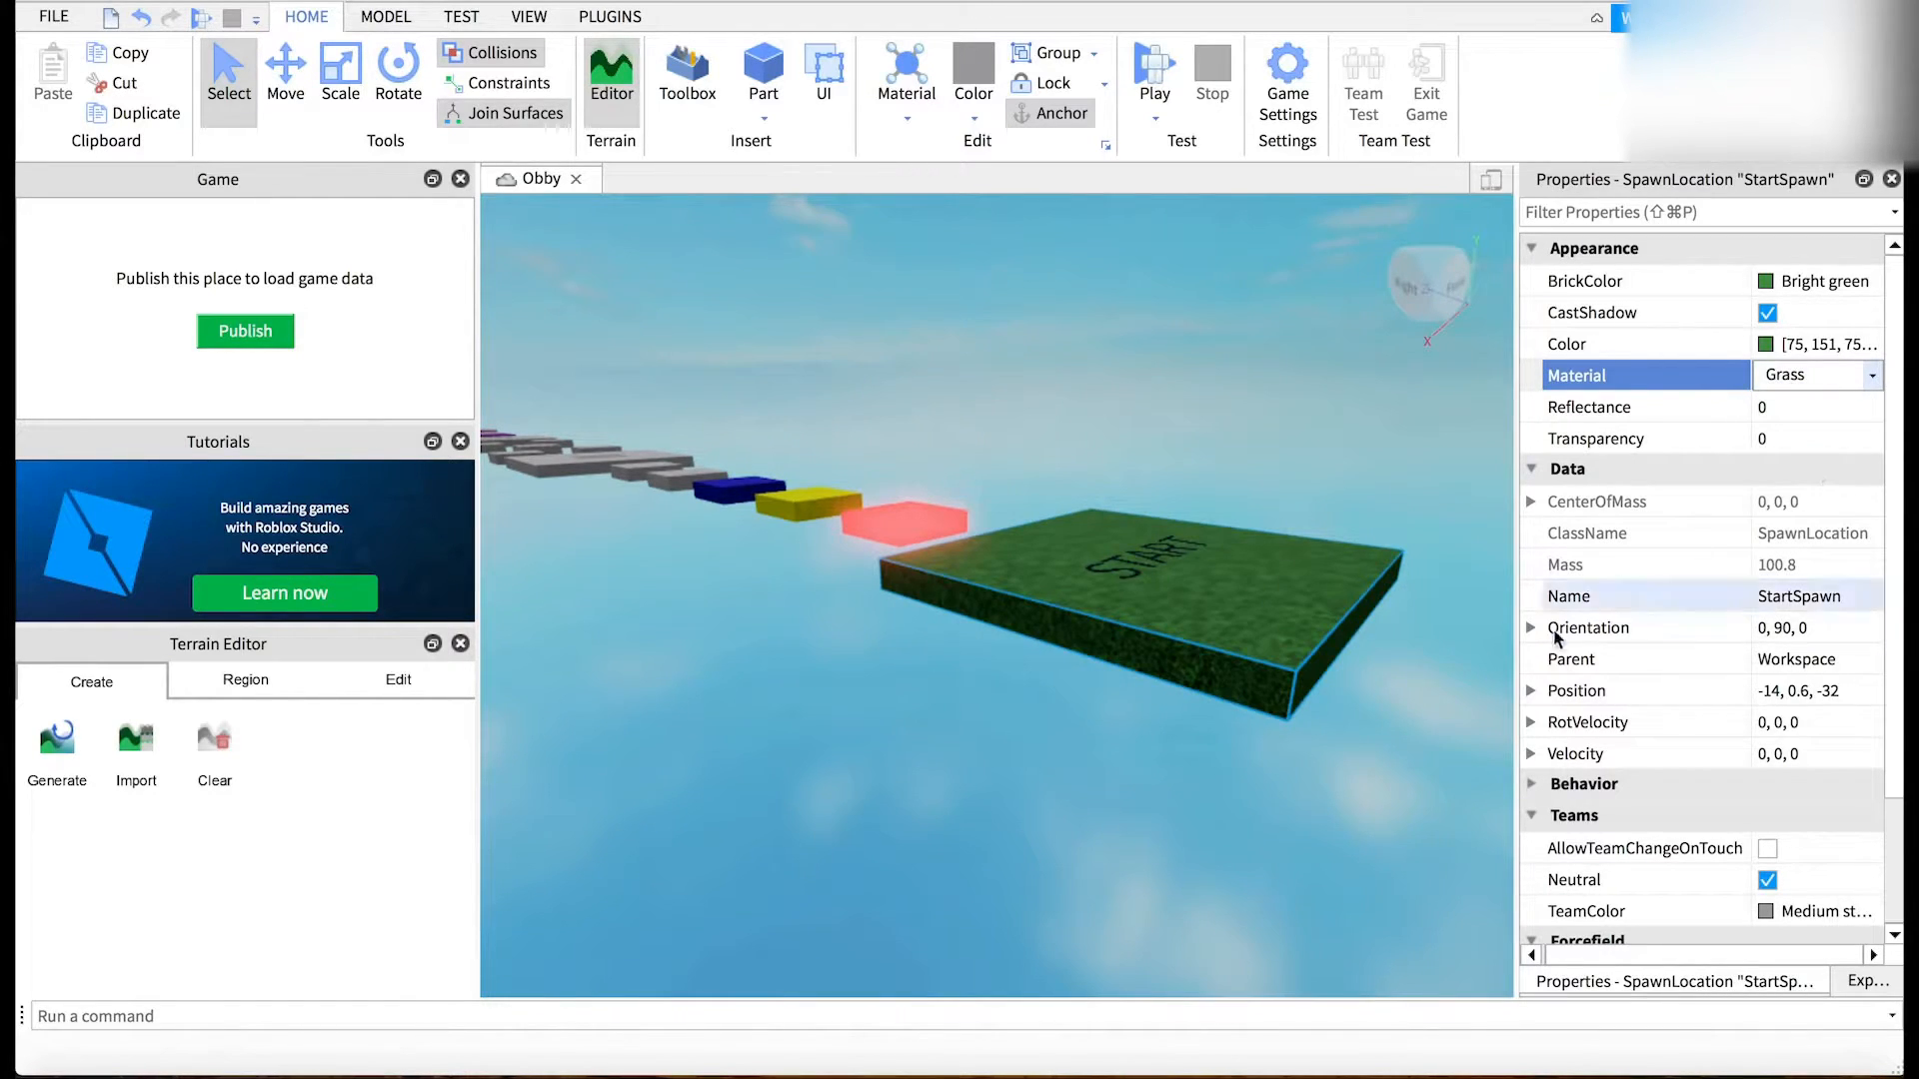
left_click(1441, 693)
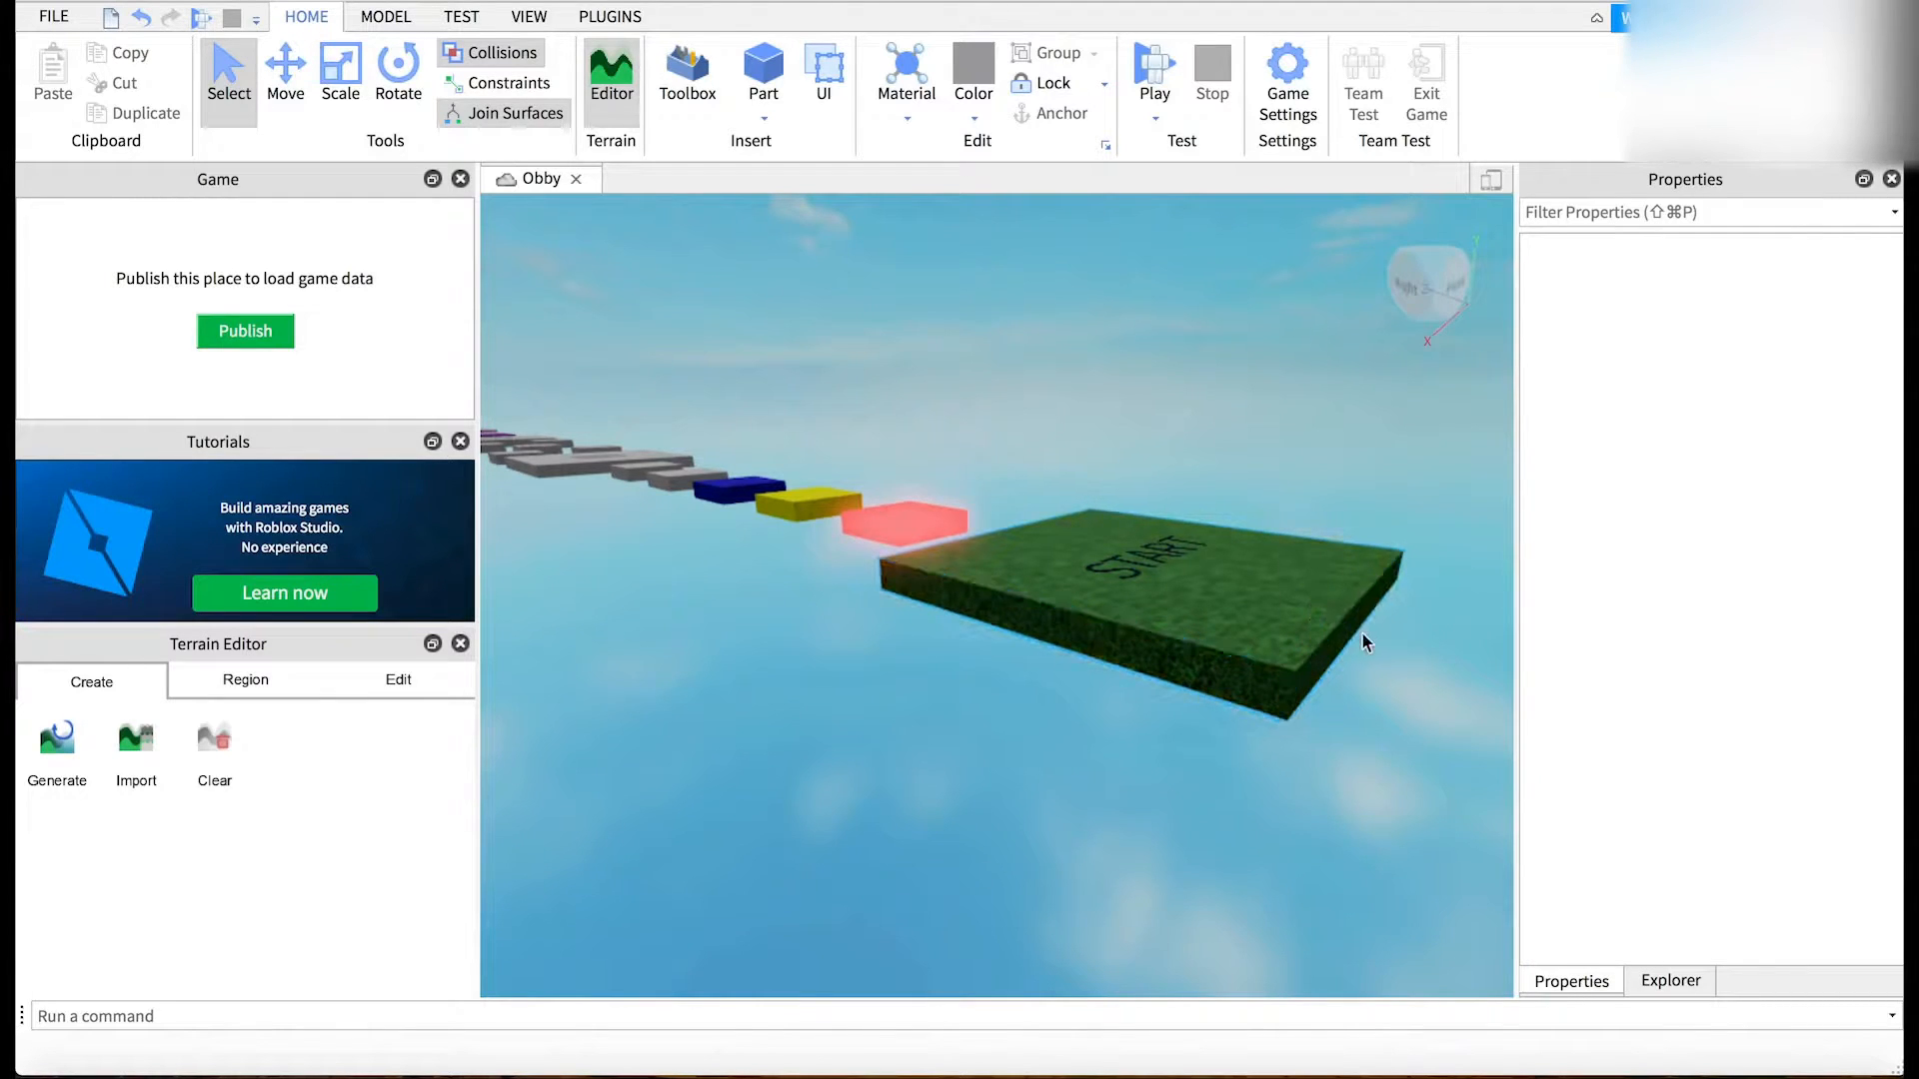
left_click(1333, 613)
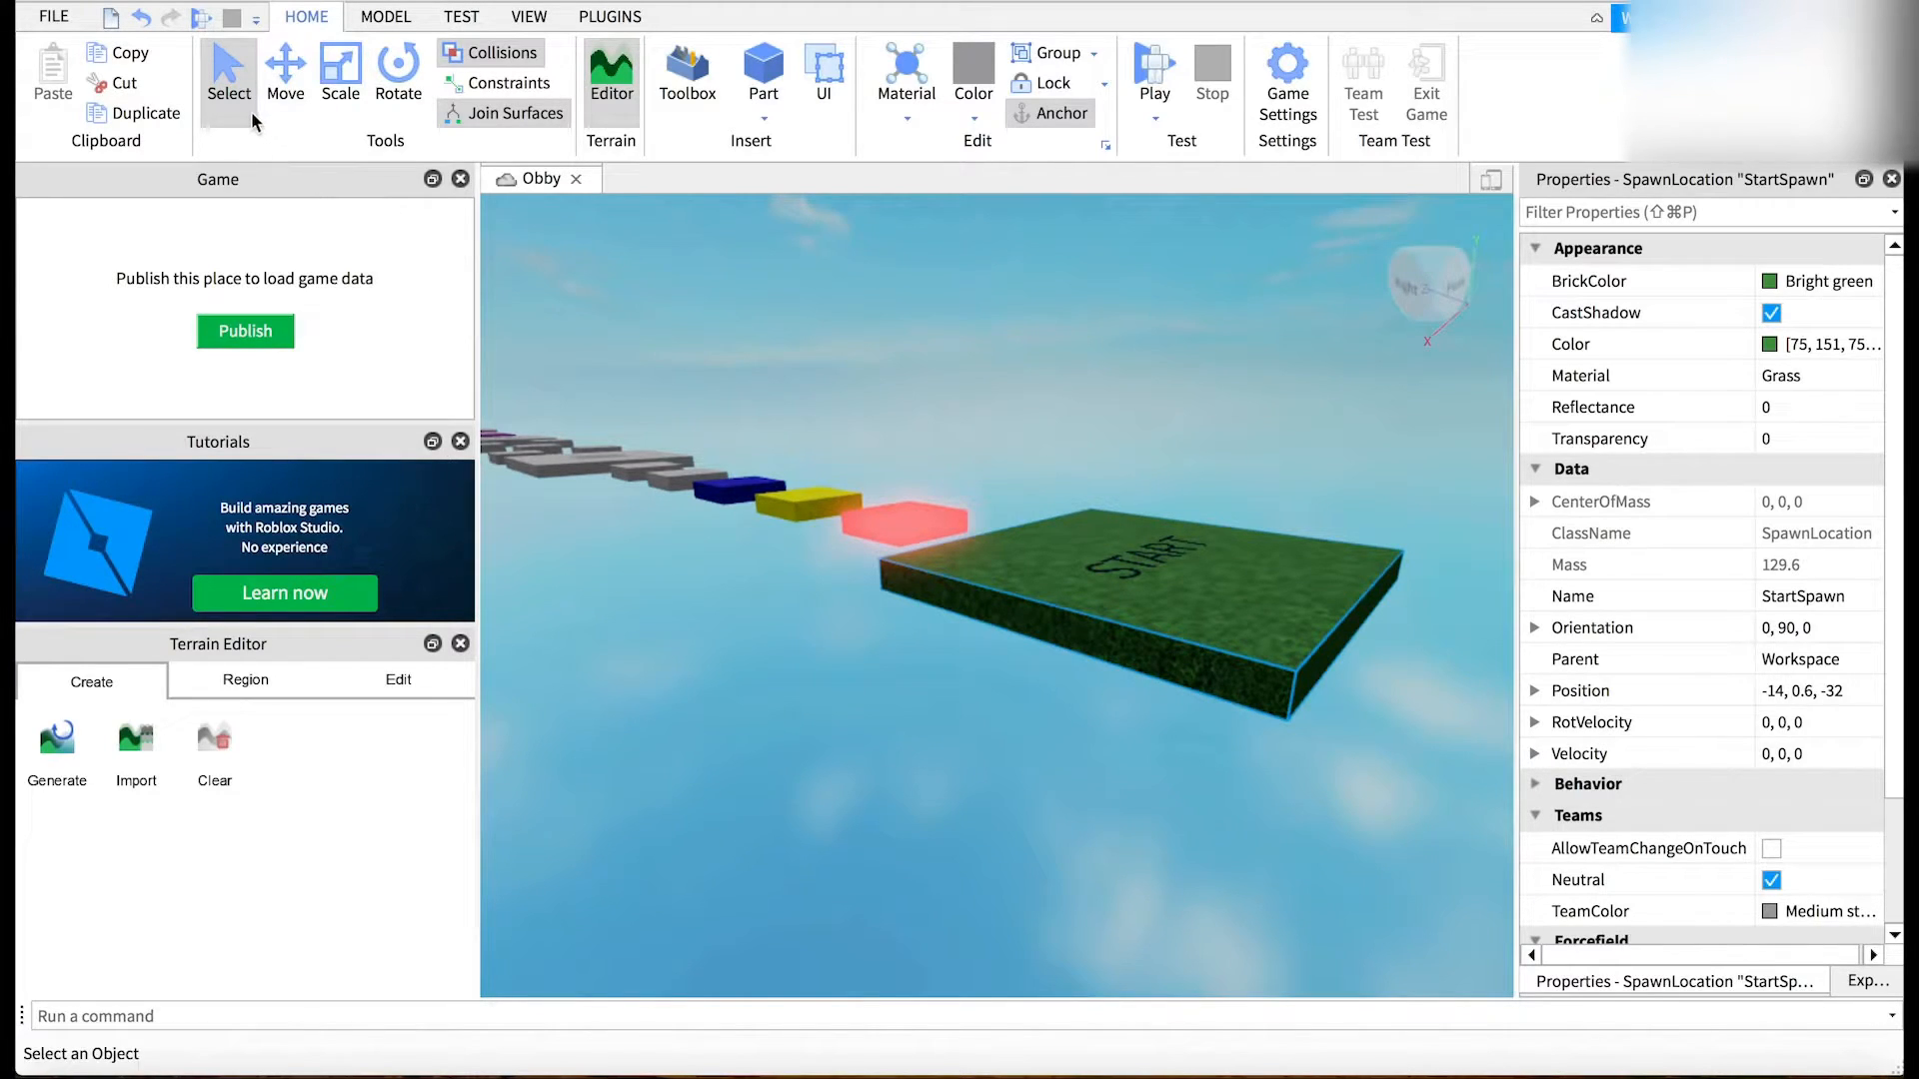
- Scale the yellow platform longer along its X axis and taller, bringing its position to about -23, 2.1, -12
left_click(792, 504)
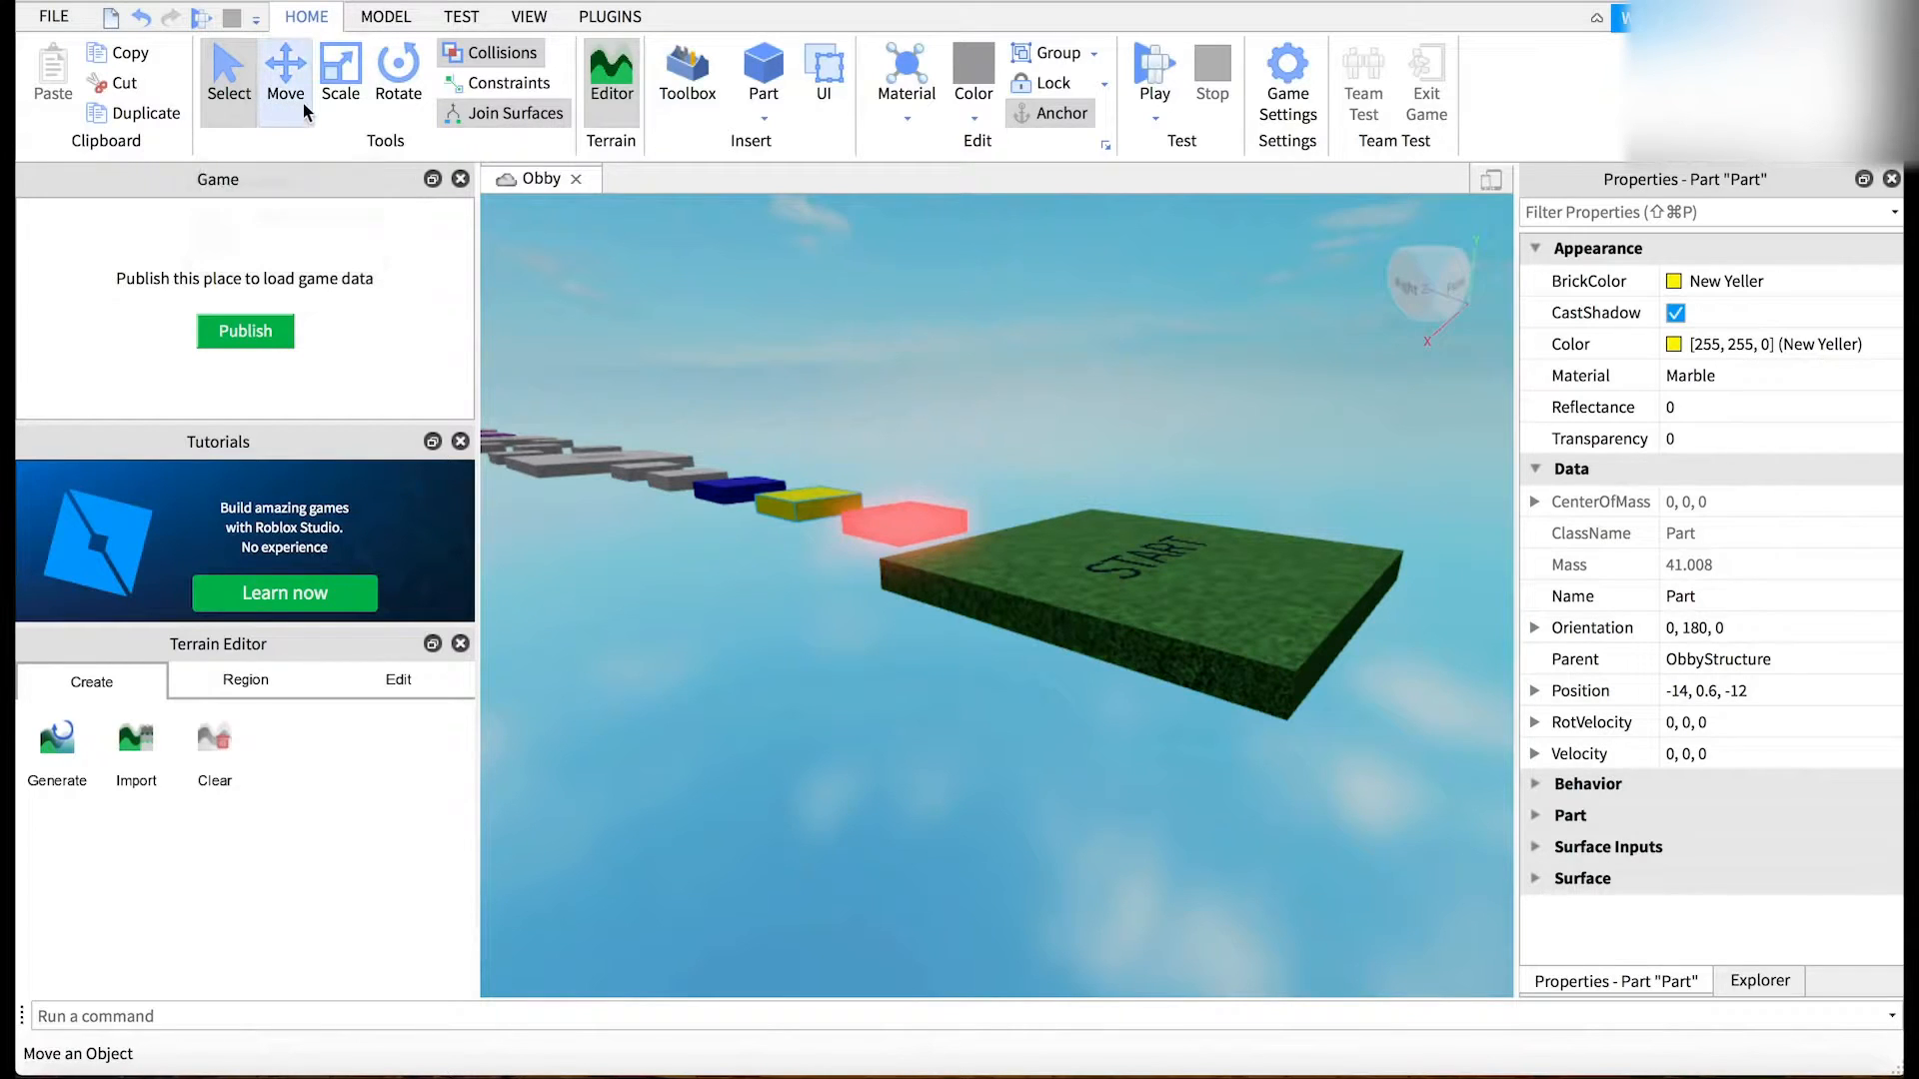
left_click(341, 80)
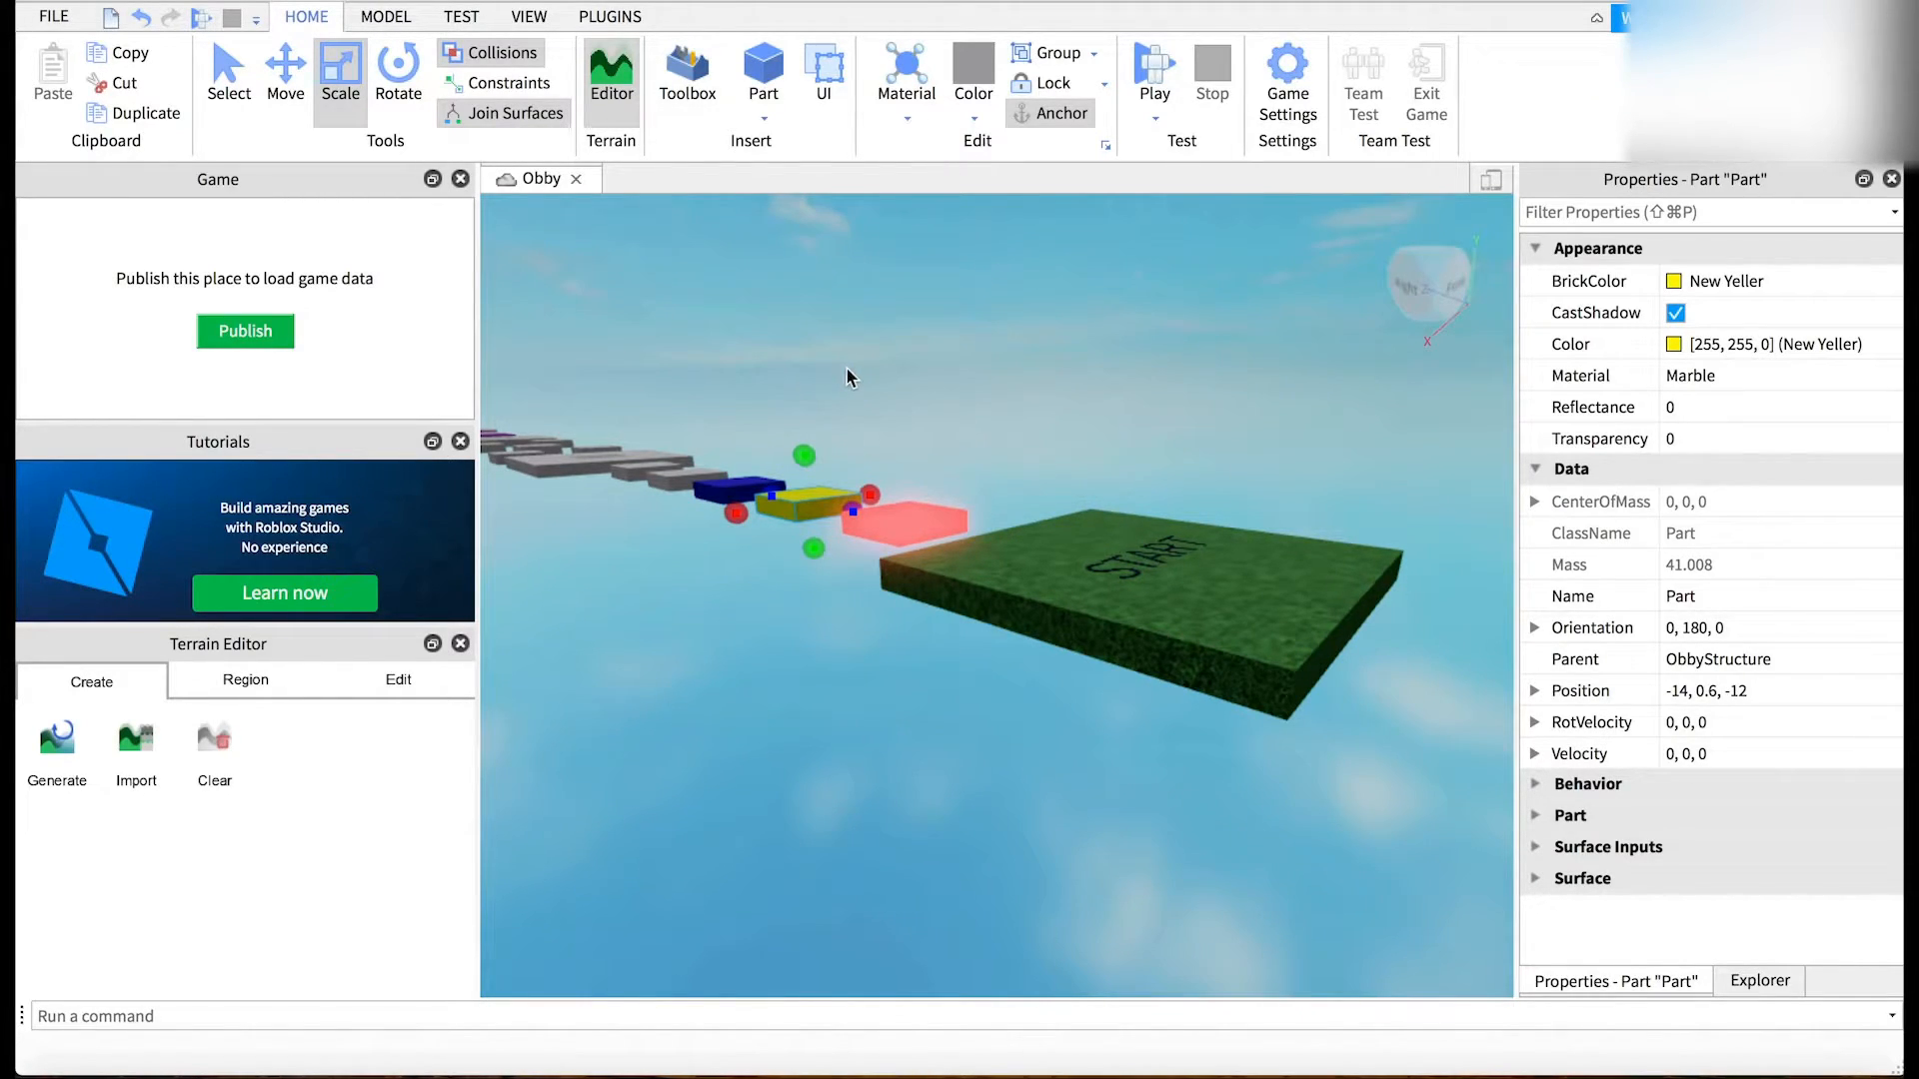
left_click(230, 93)
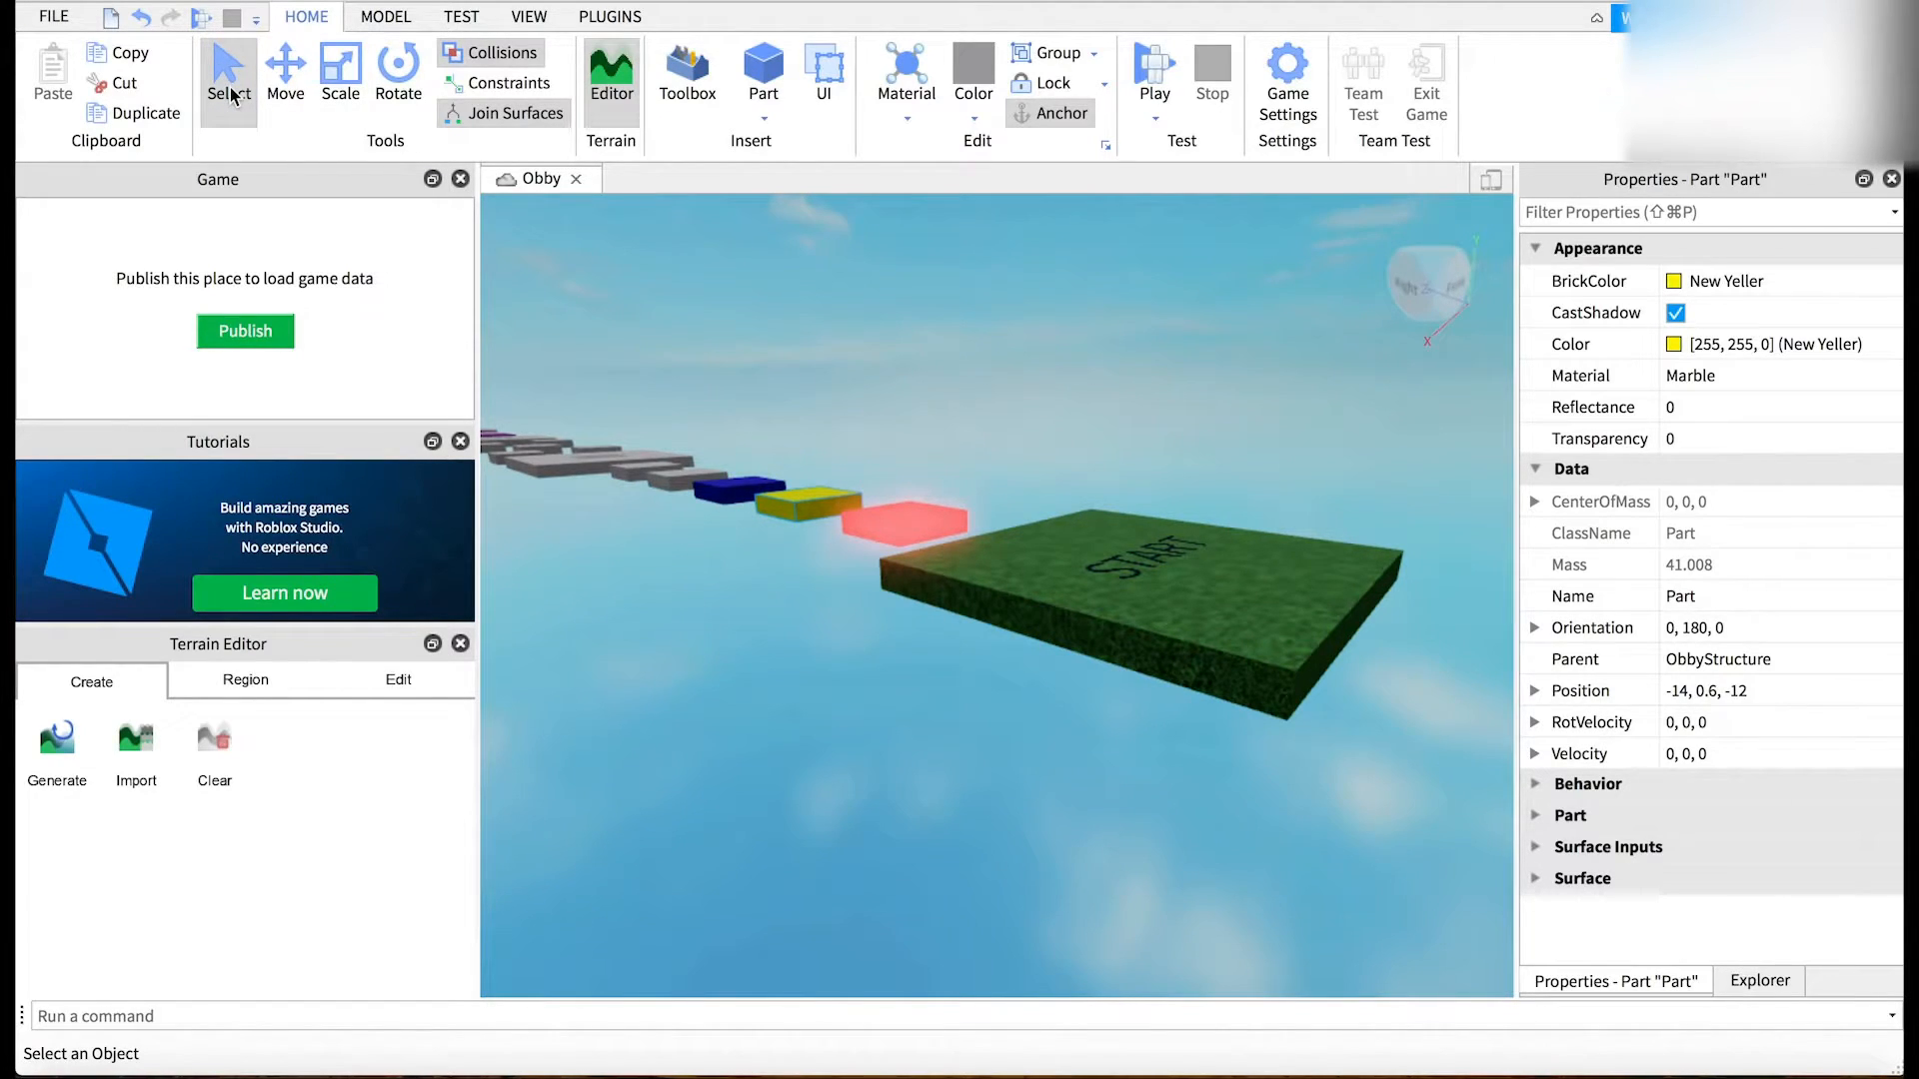
left_click(341, 76)
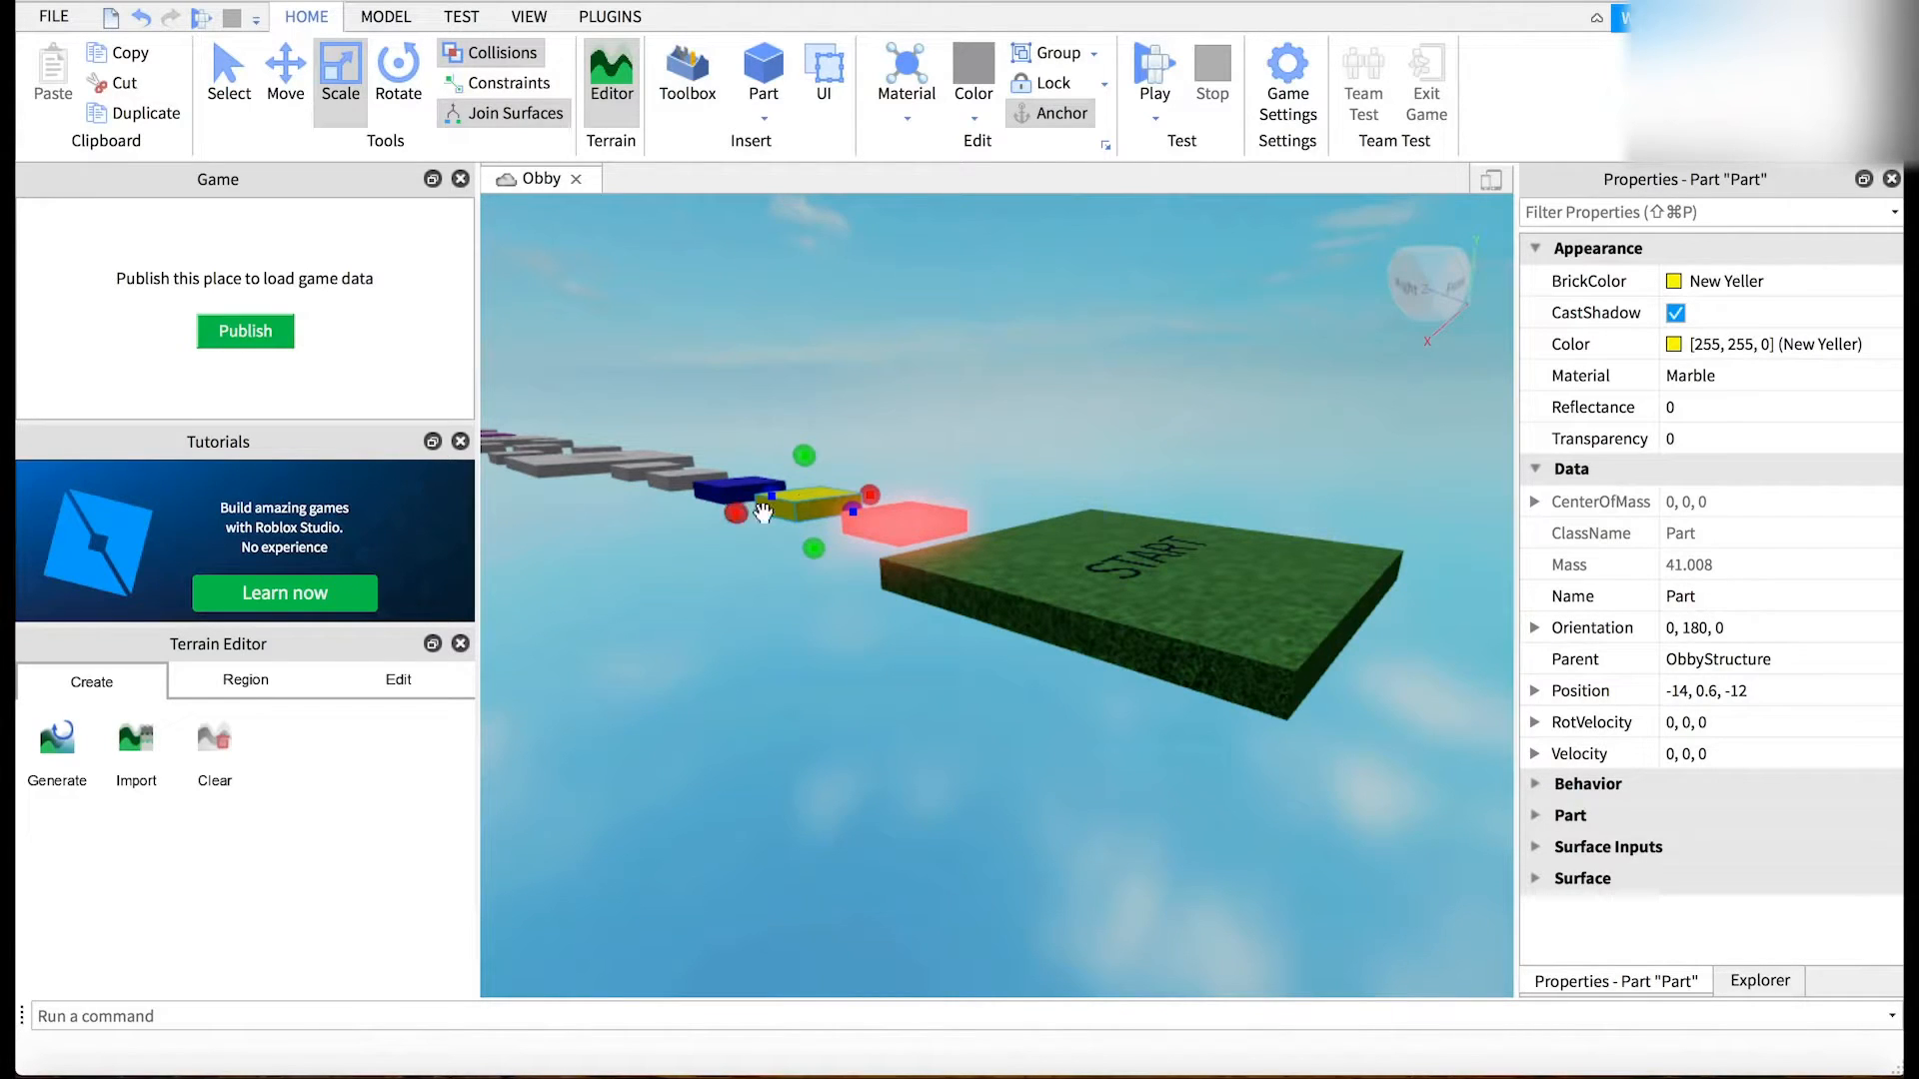
left_click(870, 492)
left_click_drag(870, 491, 1054, 435)
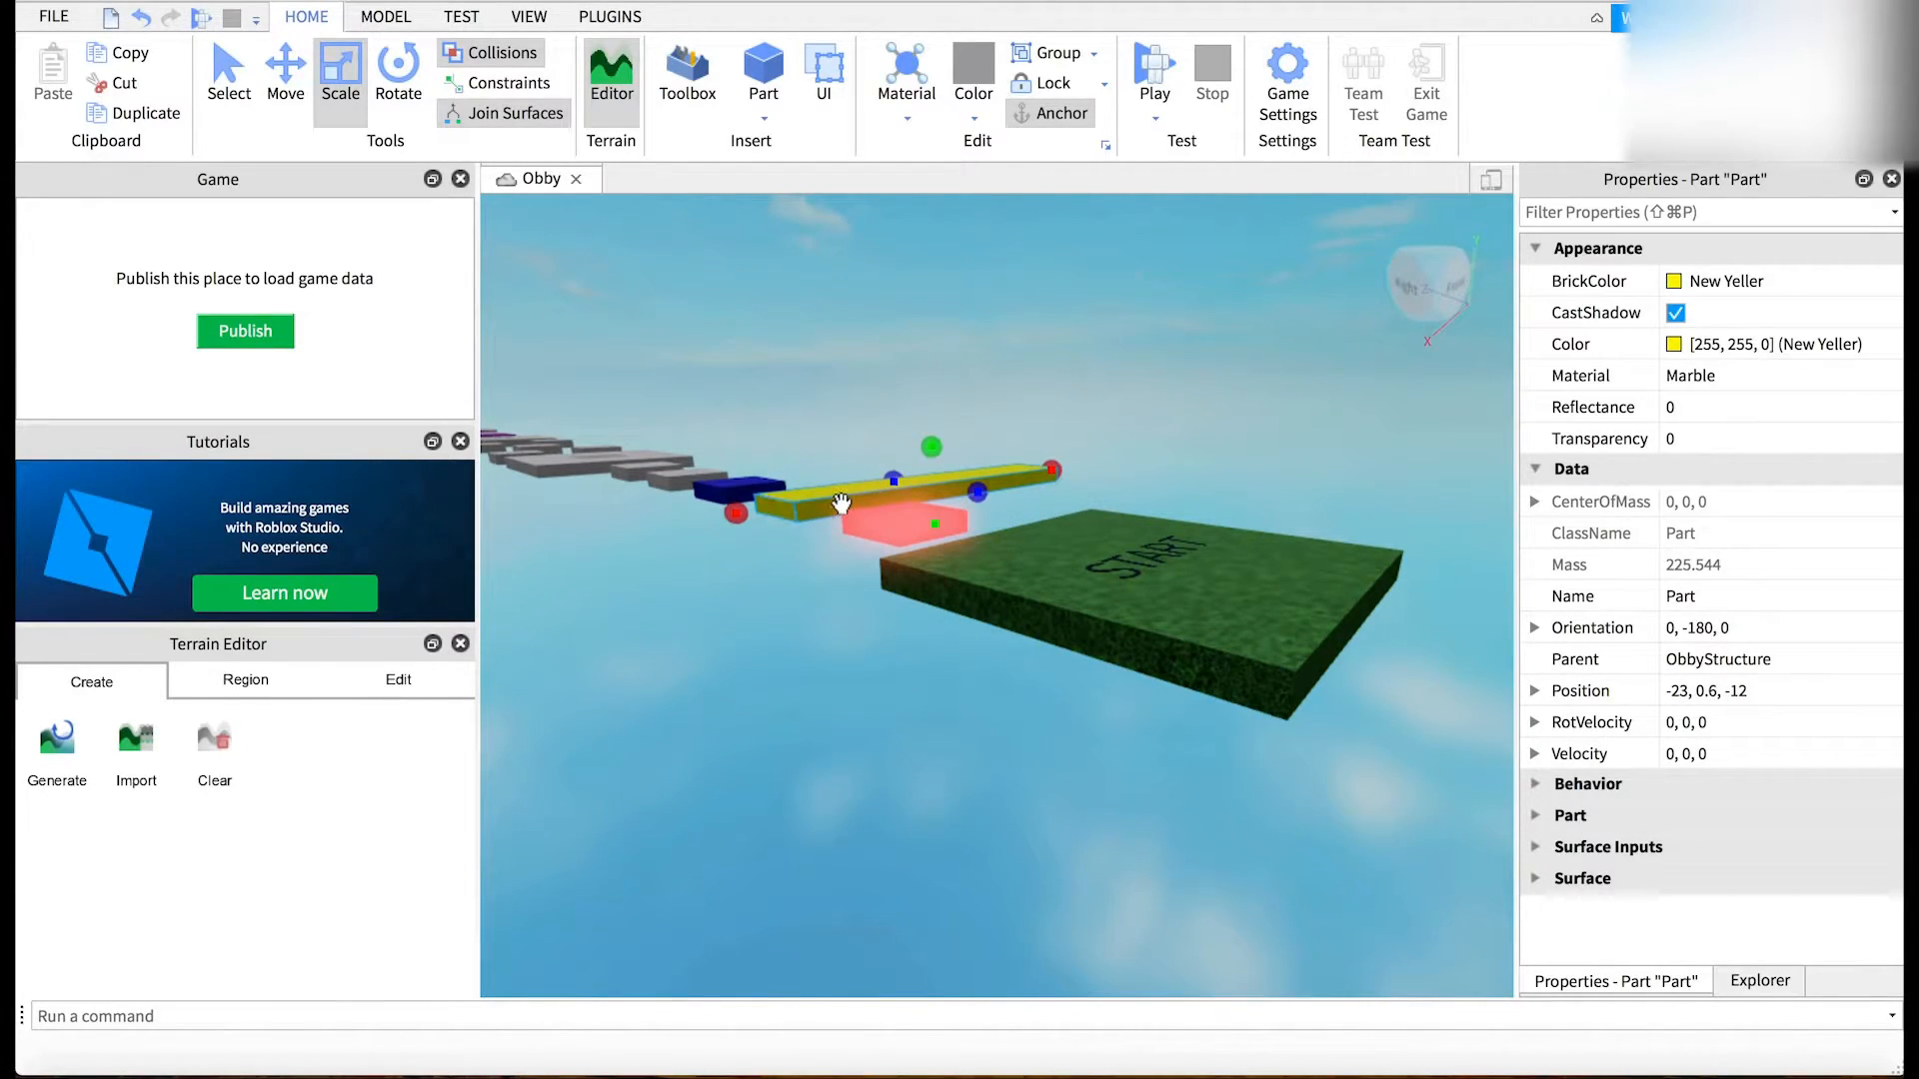
left_click(931, 445)
left_click_drag(930, 446, 923, 401)
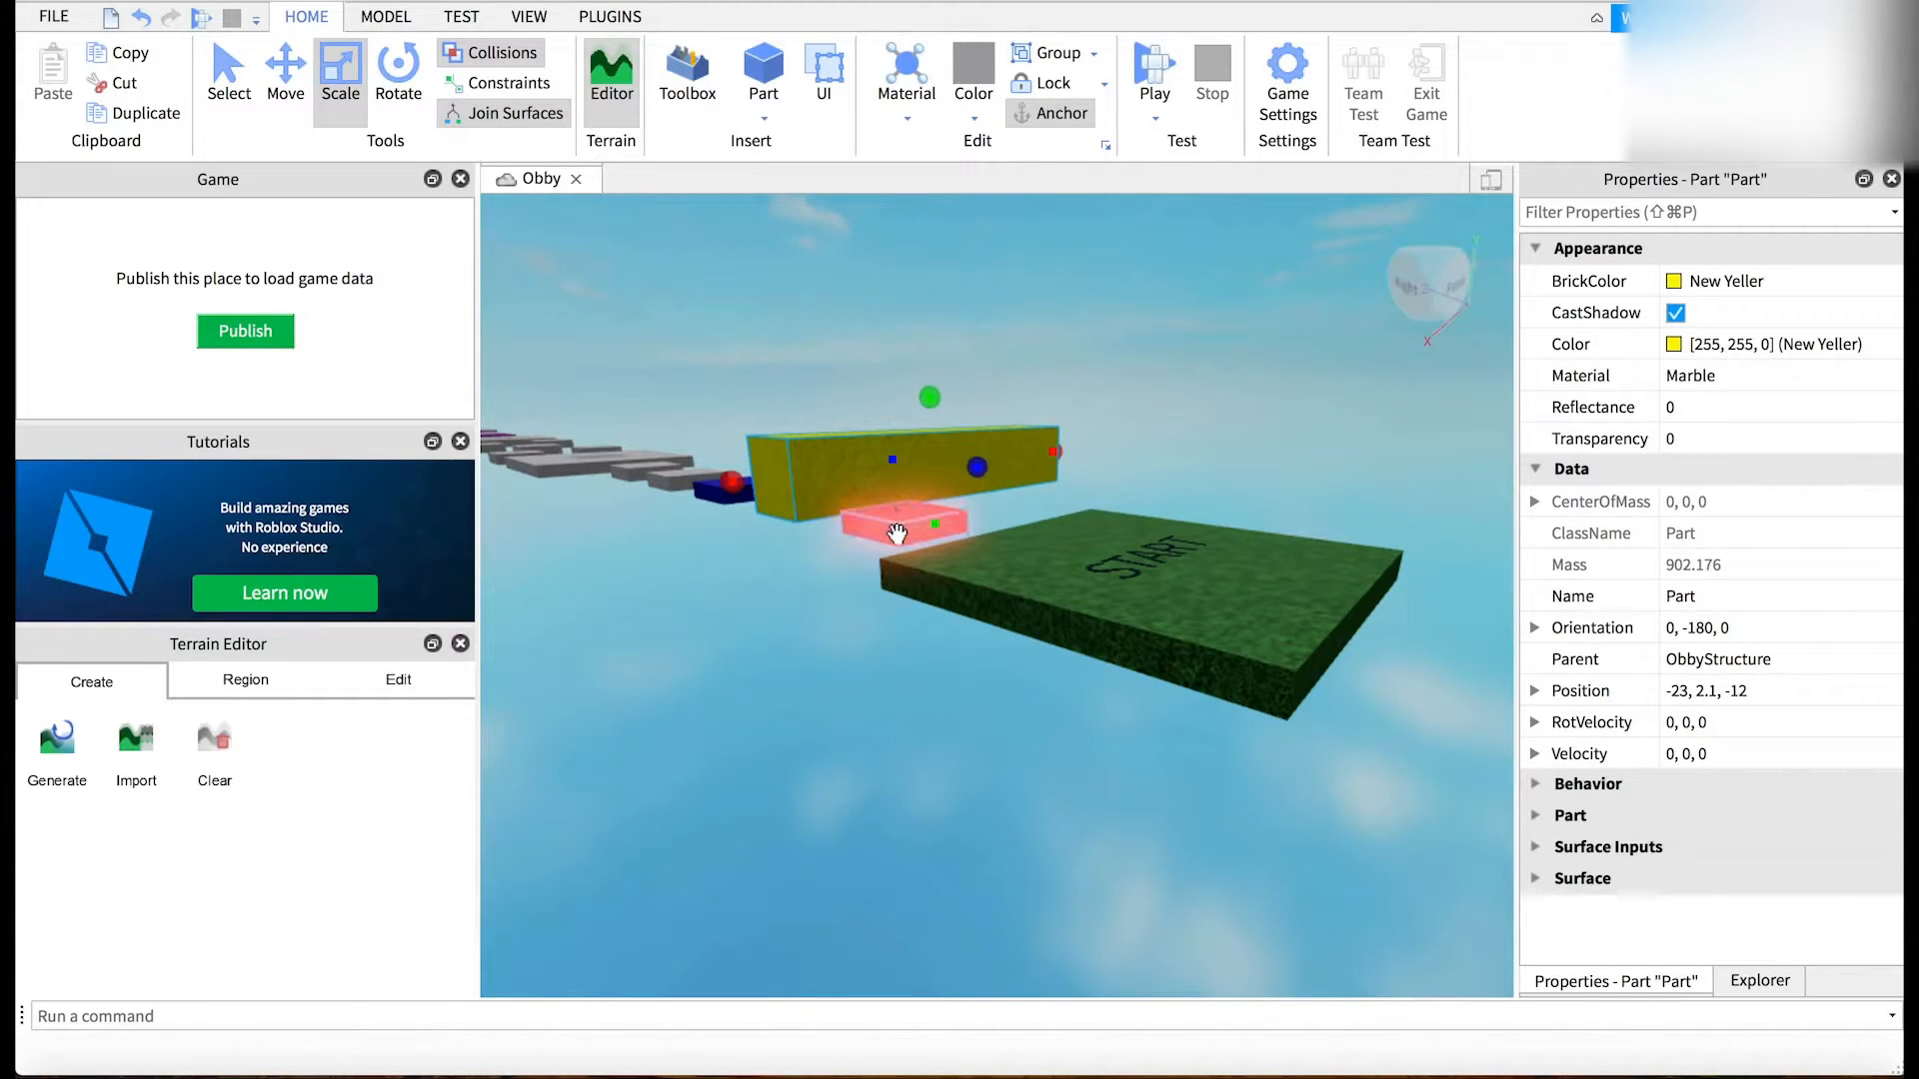
- Lengthen the red platform along its X axis and lower it to position -10, -1.4, -20
left_click(897, 532)
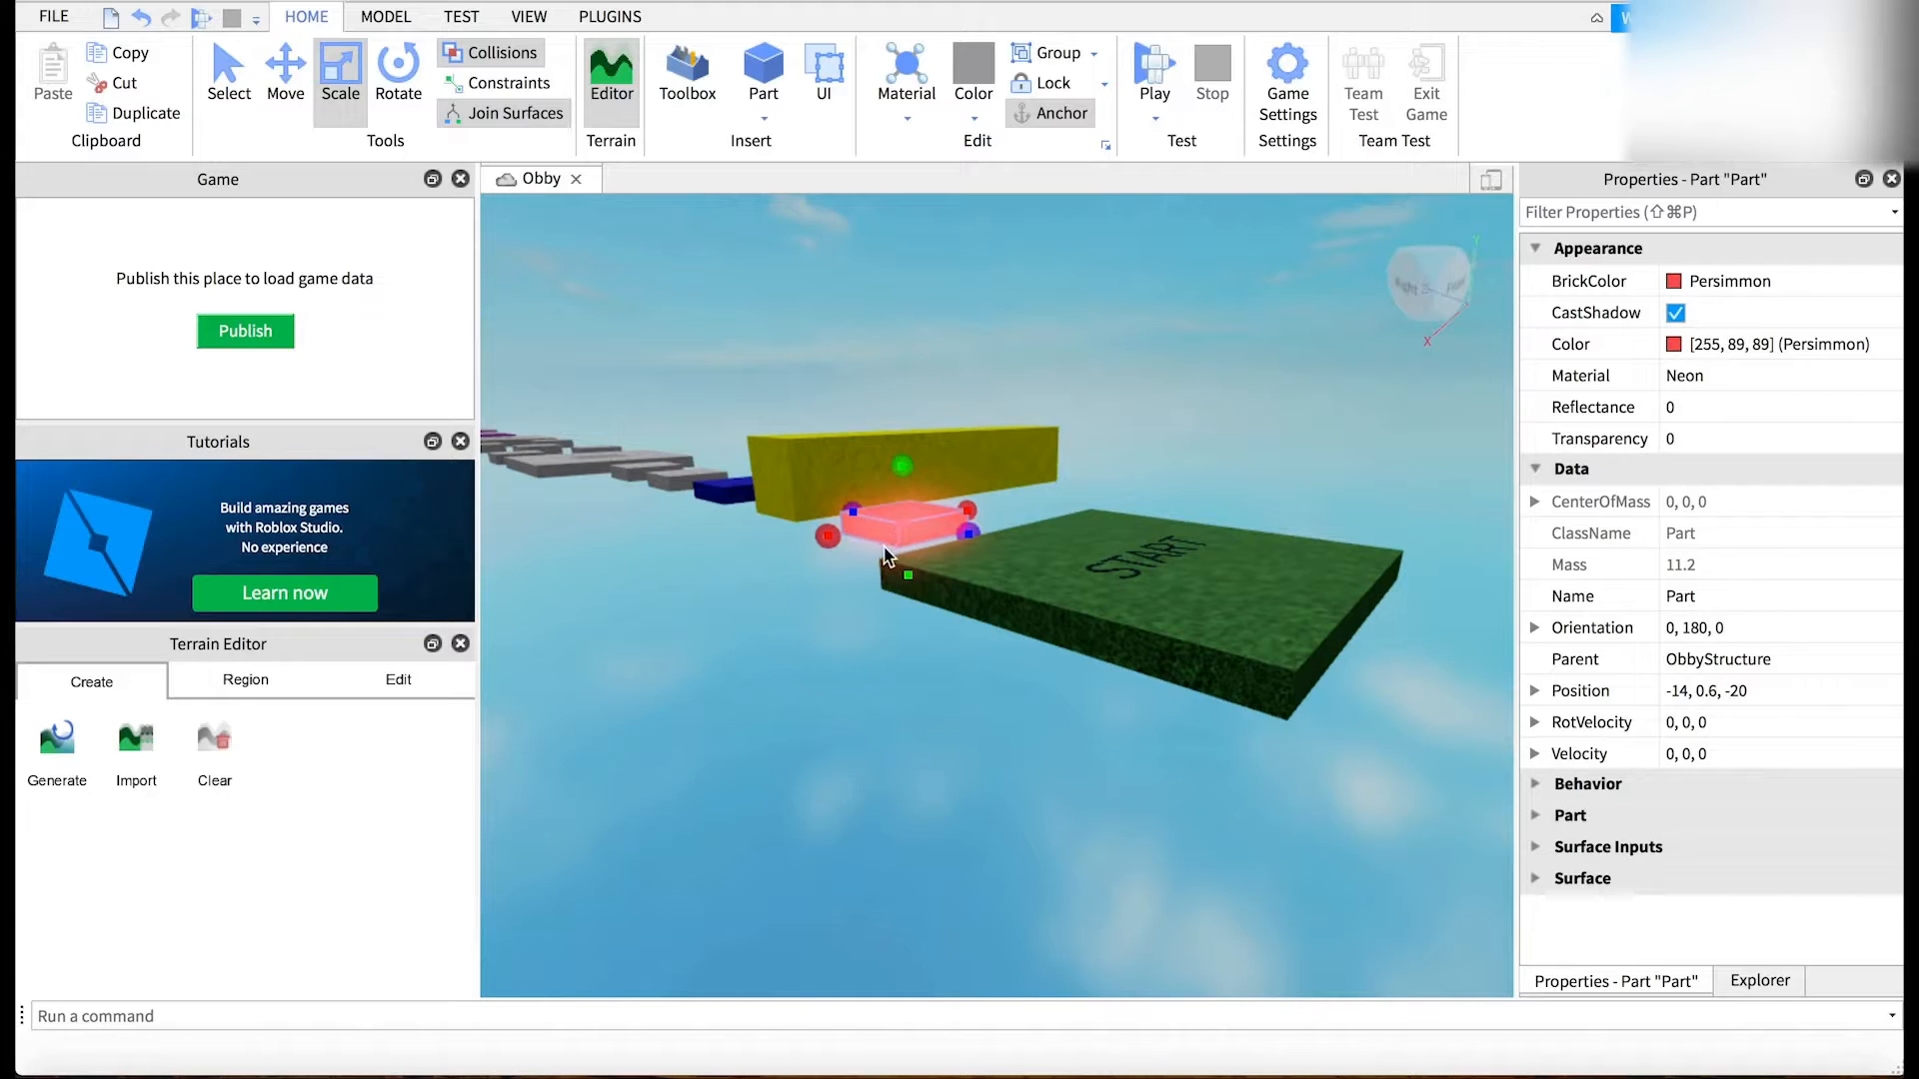
left_click_drag(846, 539, 641, 679)
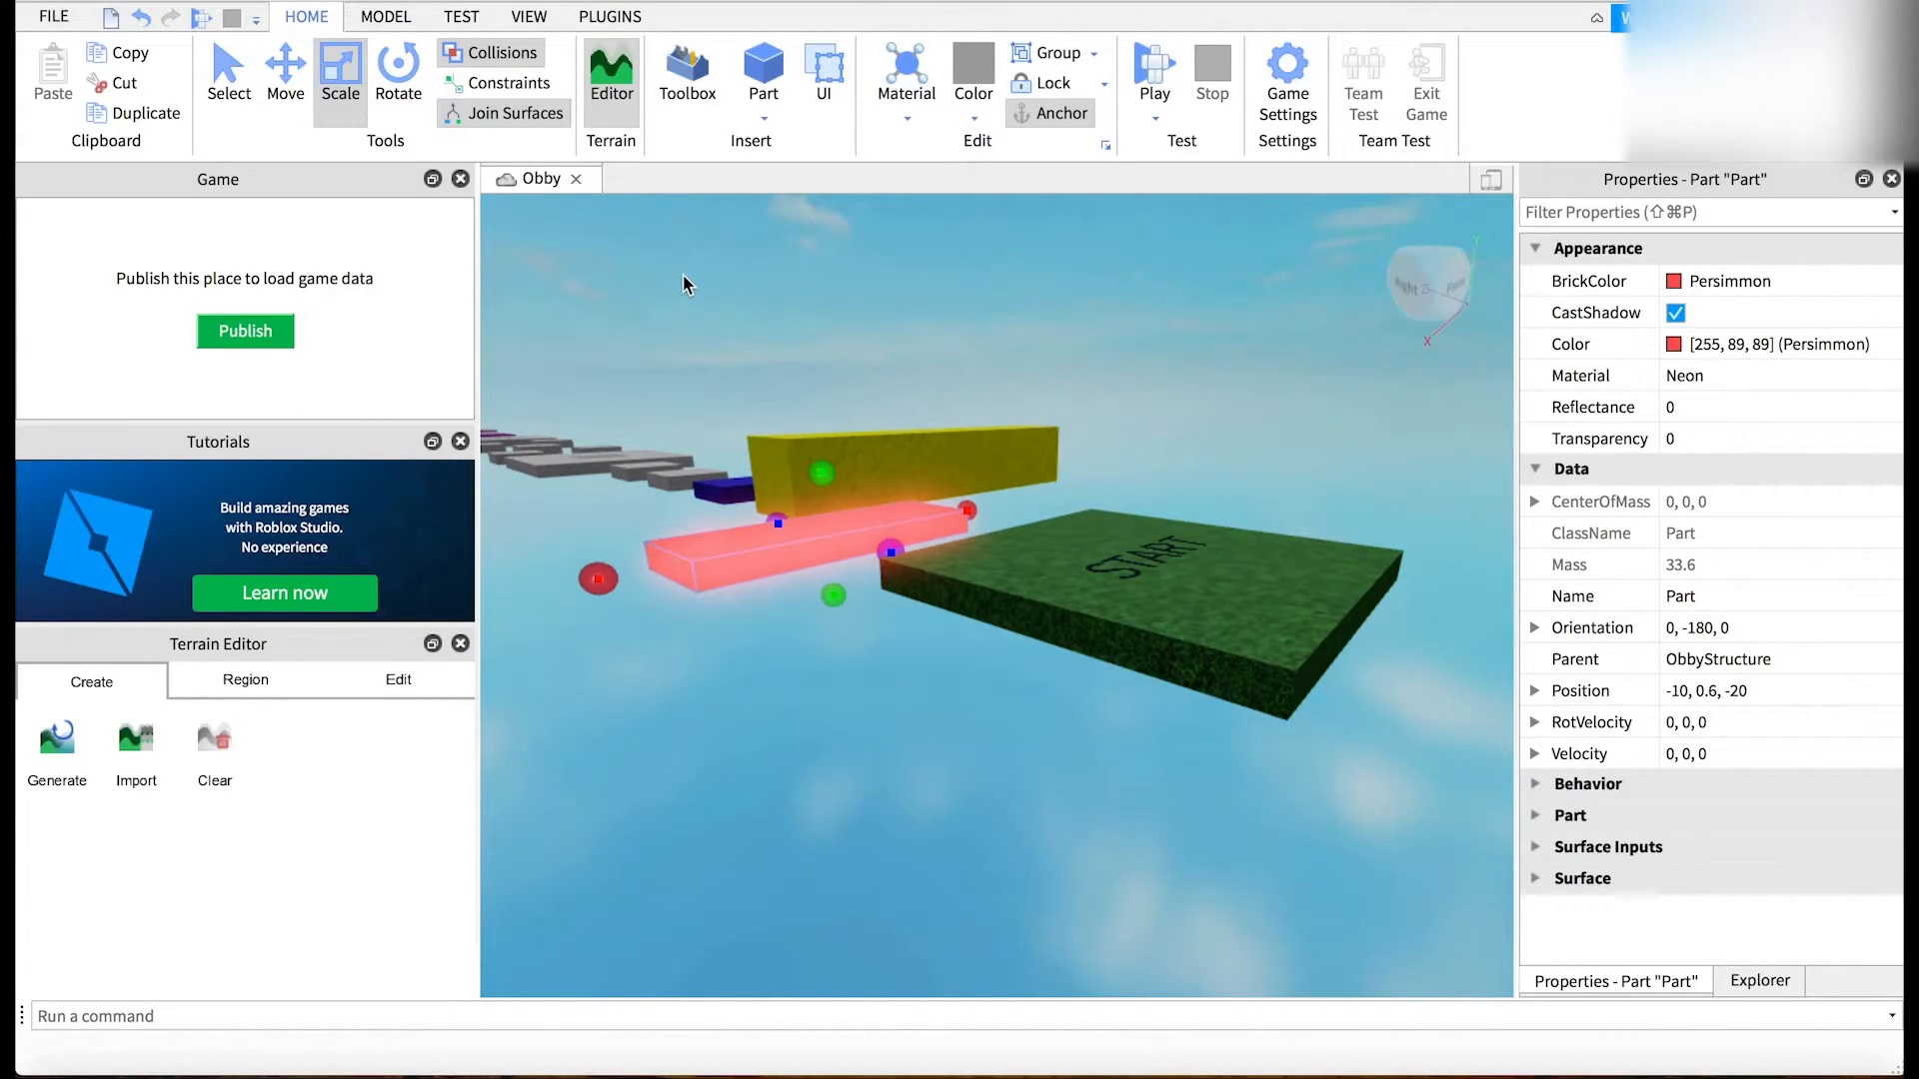
left_click(291, 92)
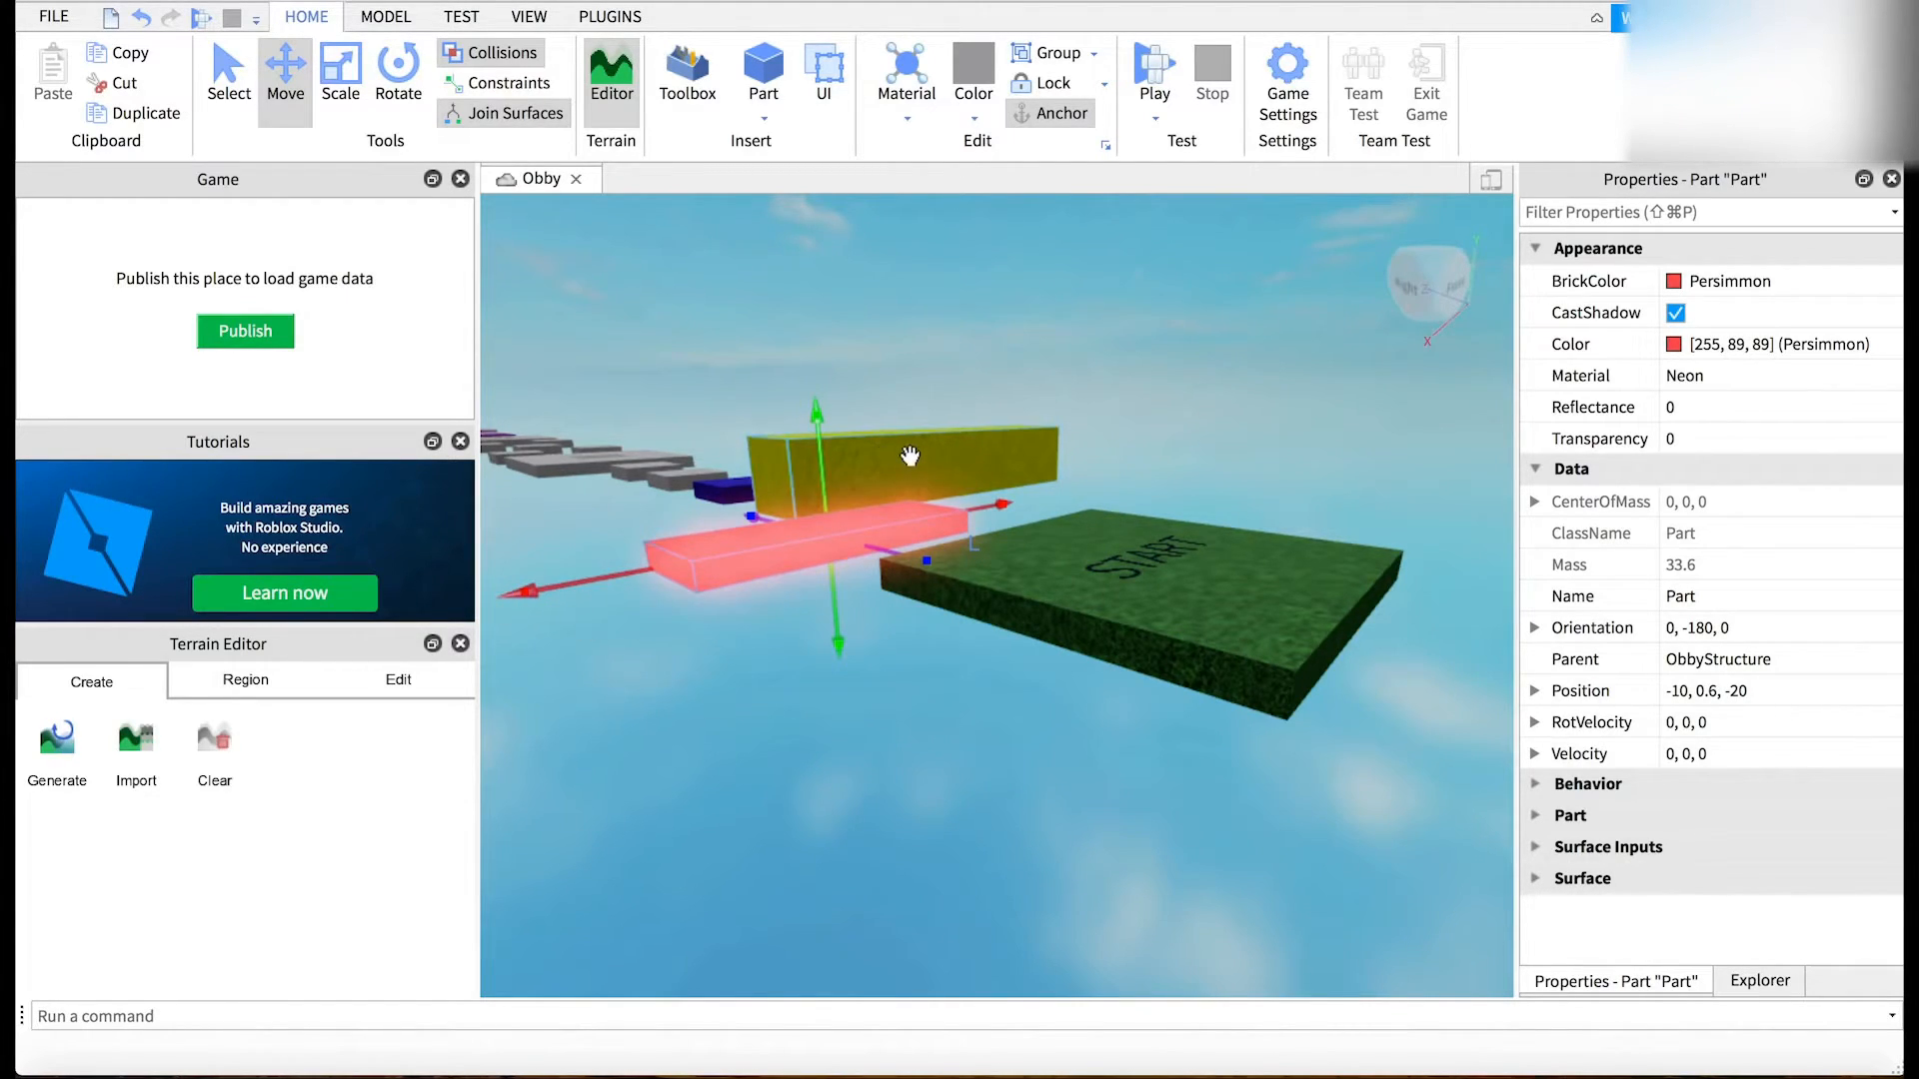
left_click(620, 590)
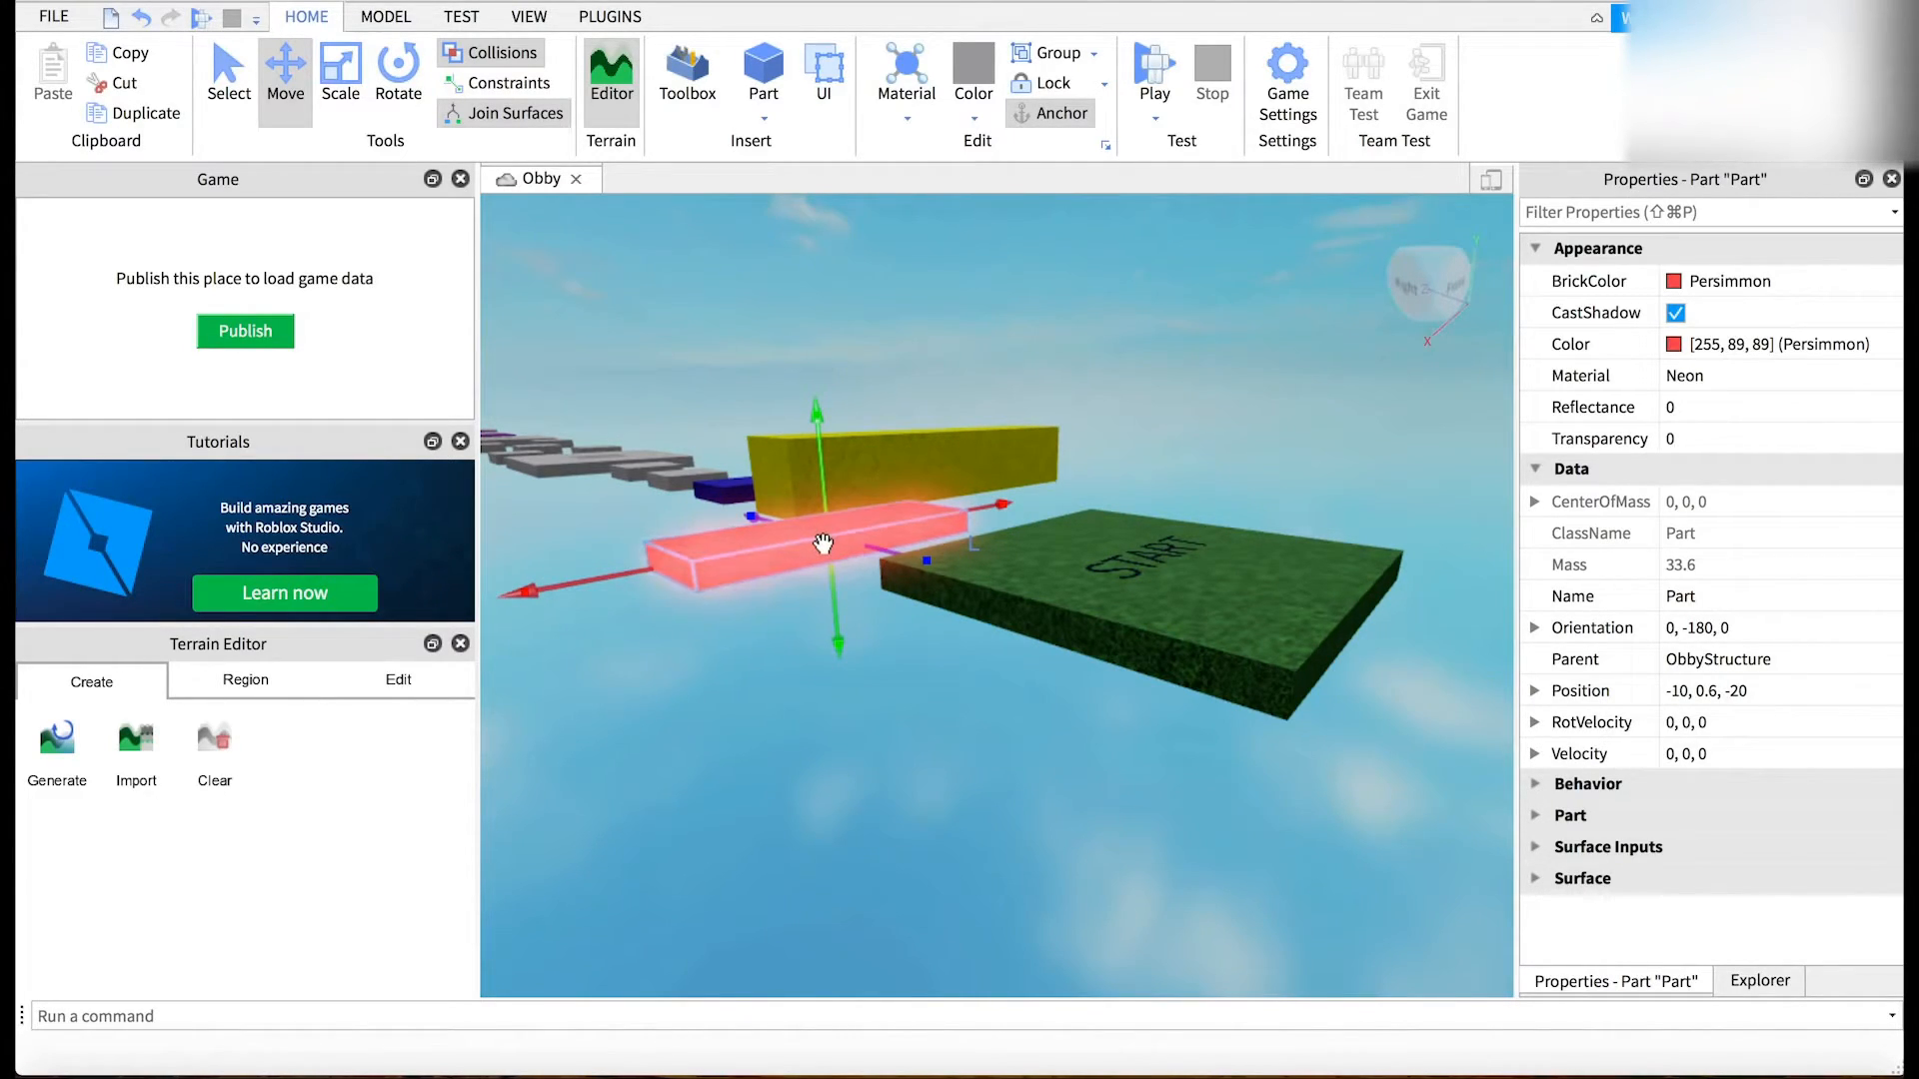
left_click_drag(838, 647, 836, 696)
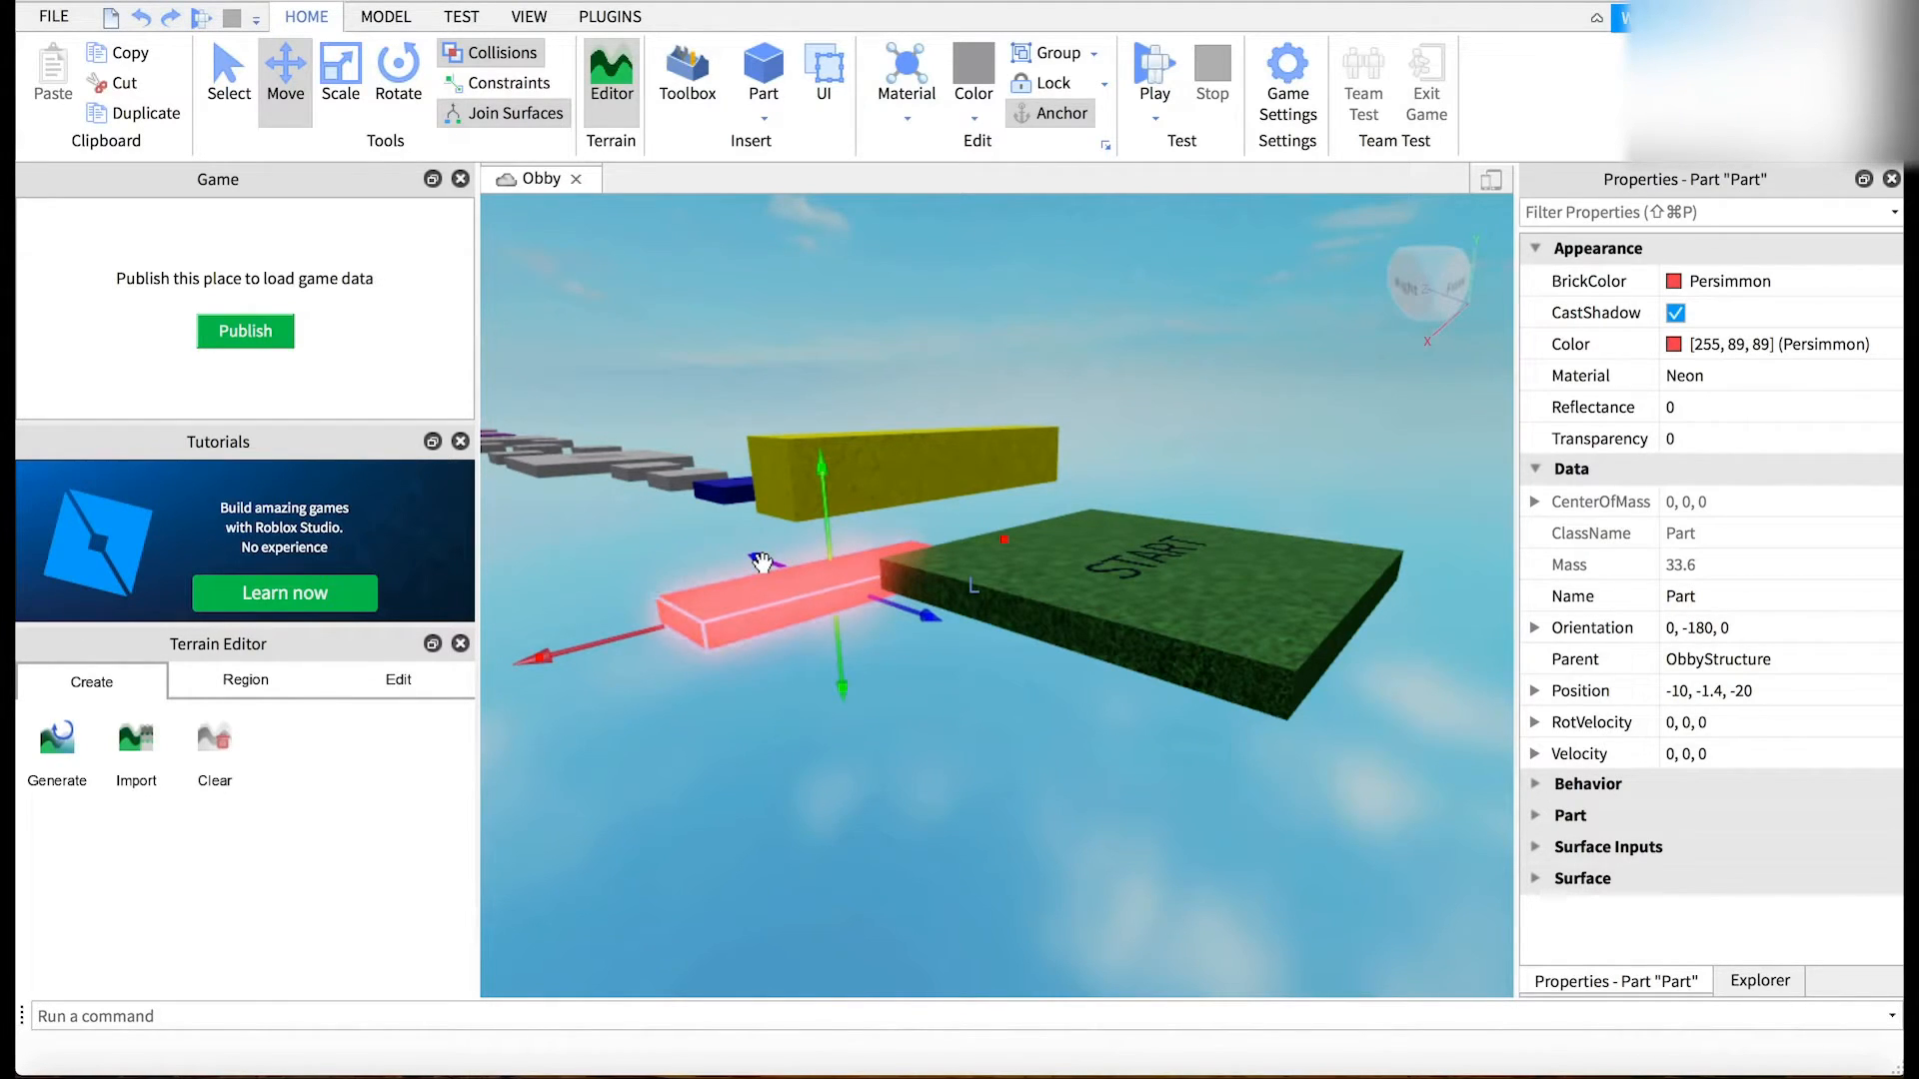
- Move the yellow platform slightly along the Z axis to position -23, 2.1, -13
left_click(882, 481)
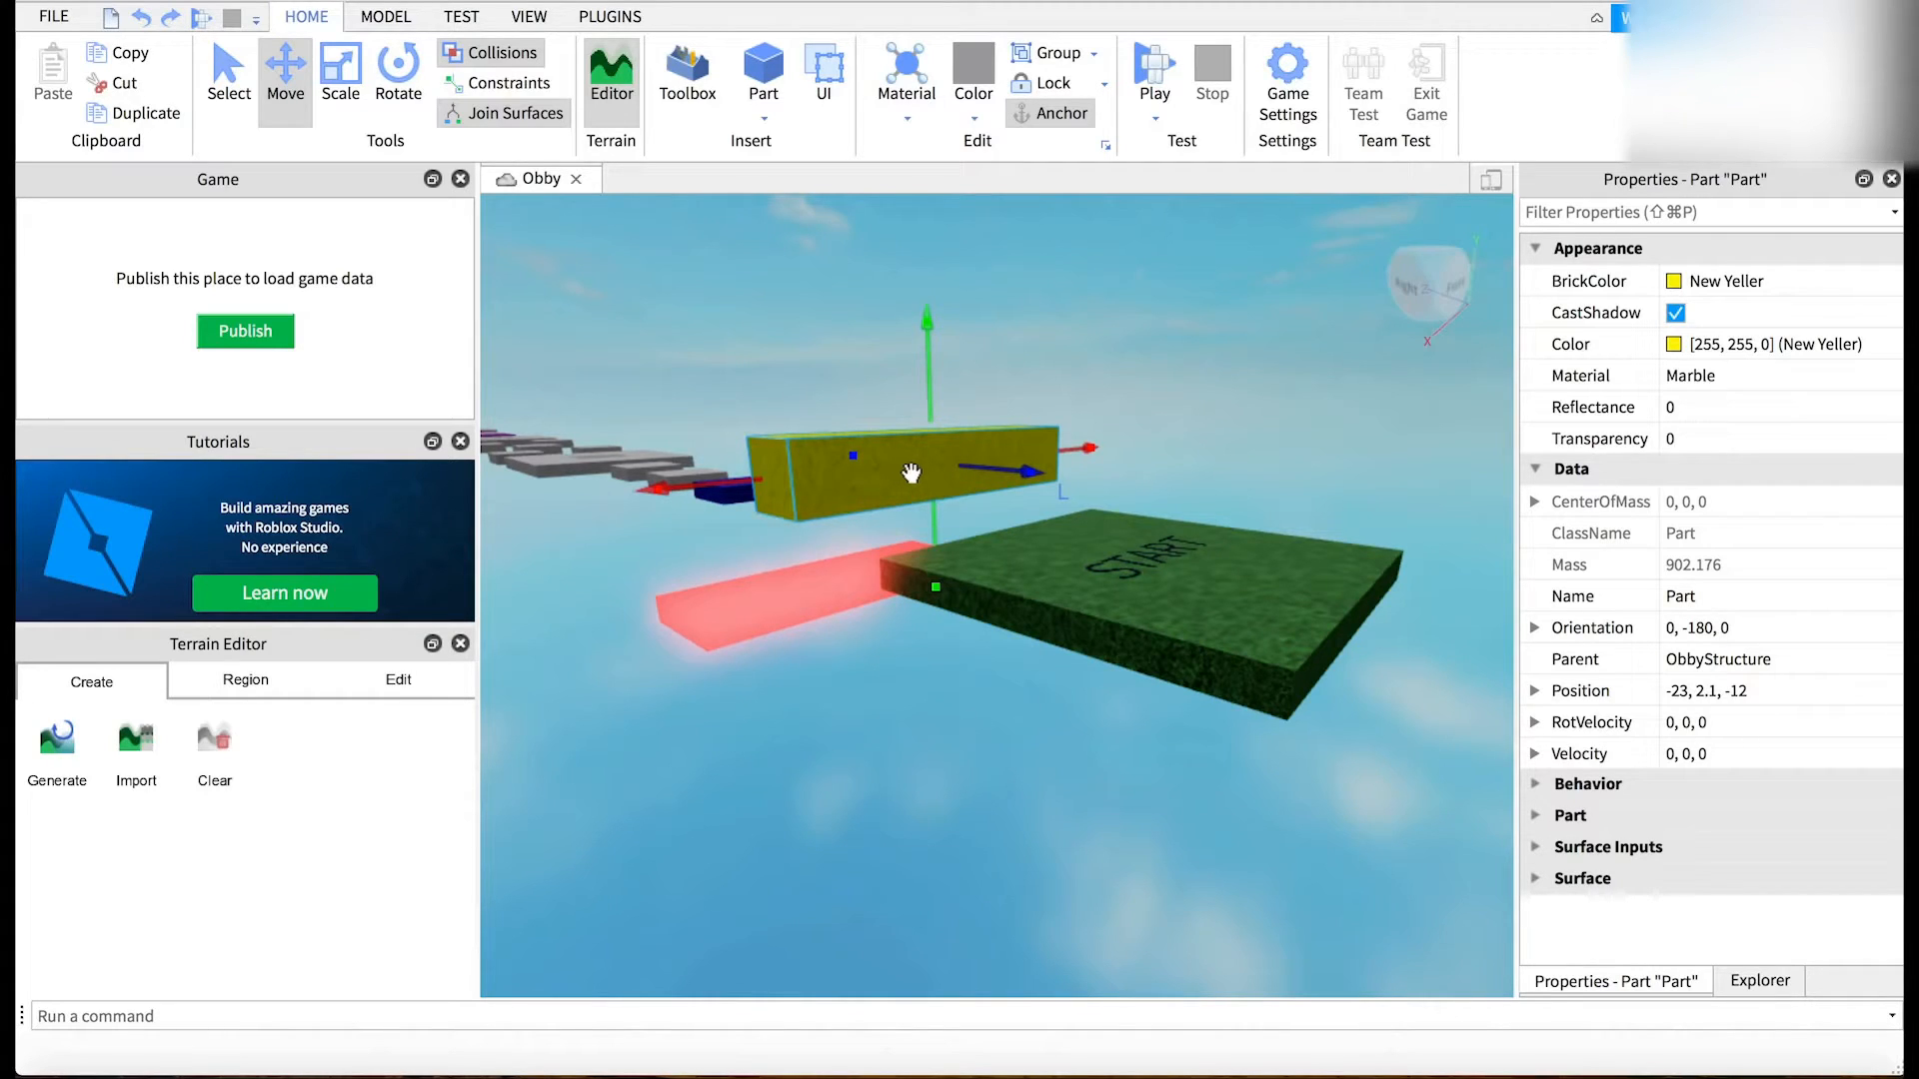
left_click(1030, 477)
left_click_drag(1038, 482, 1047, 482)
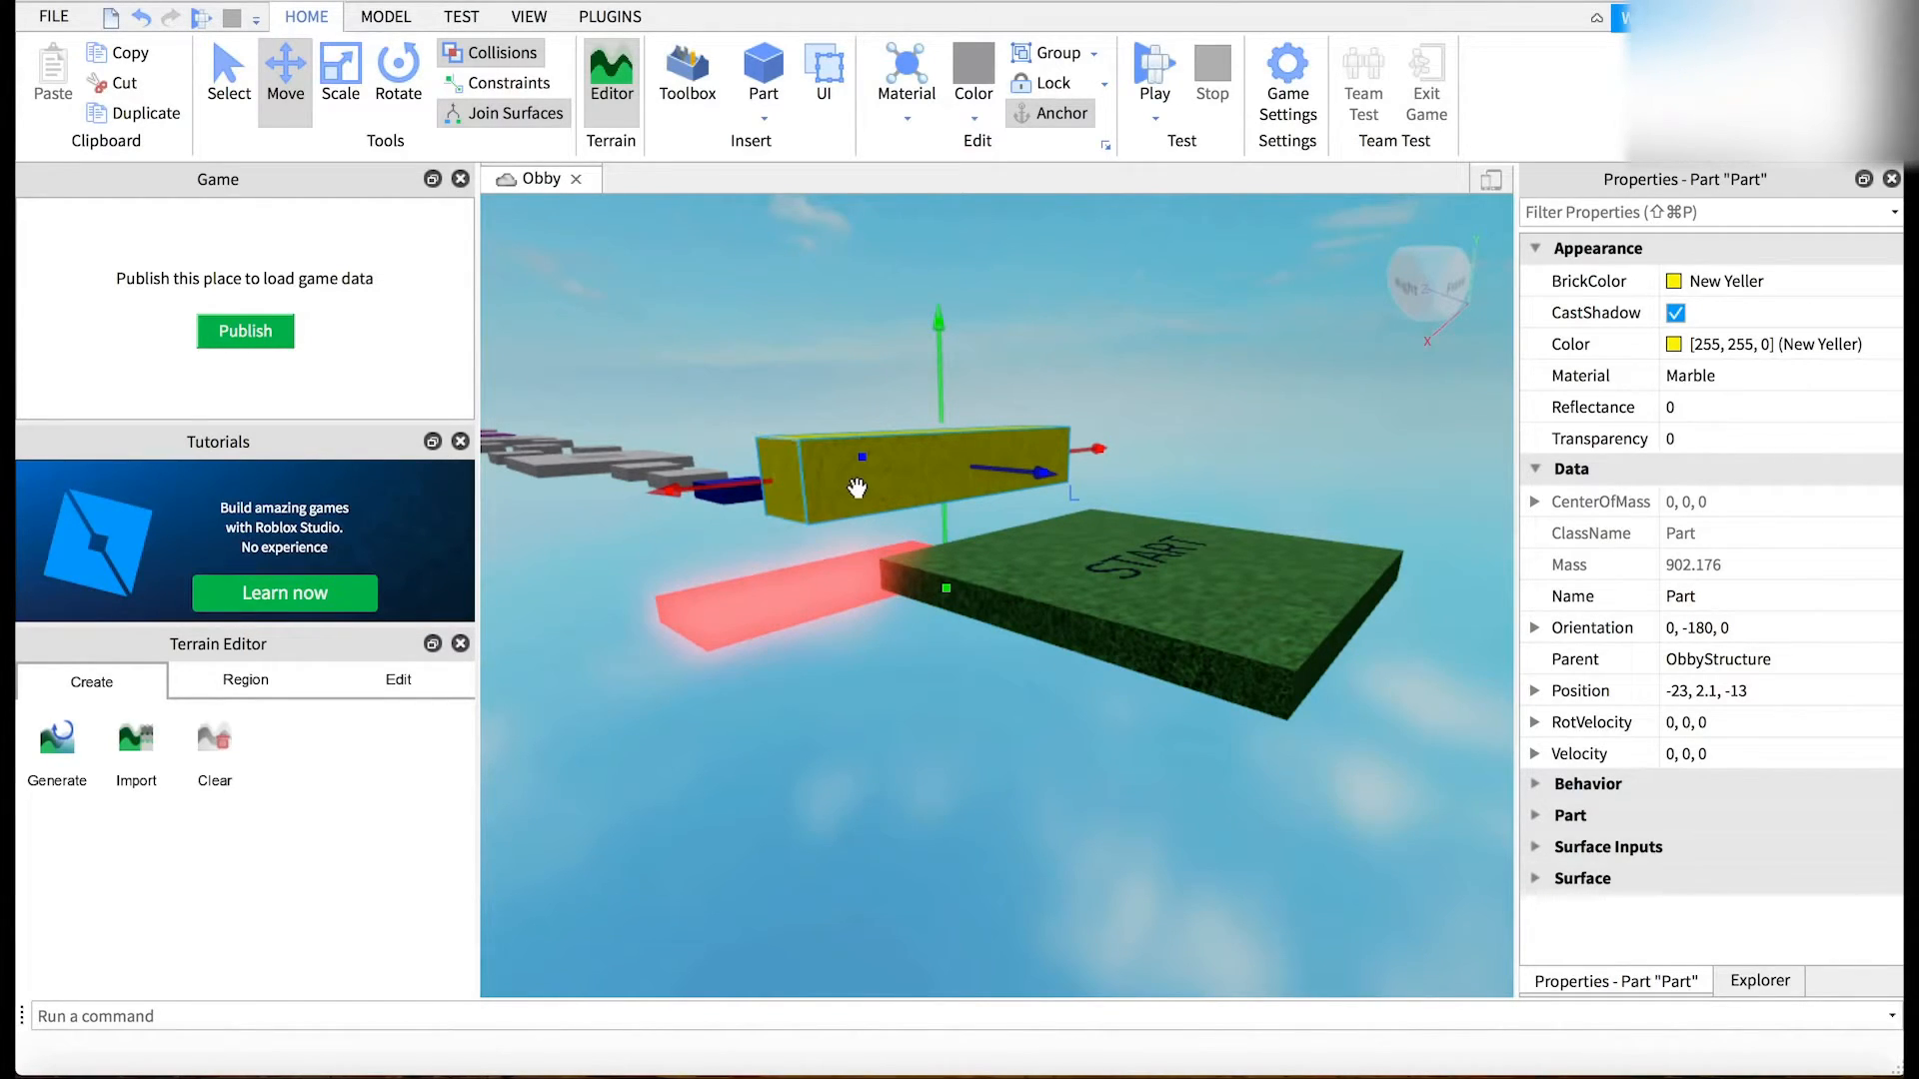
- Raise the blue platform to position -14, 1.6, -4
left_click(728, 496)
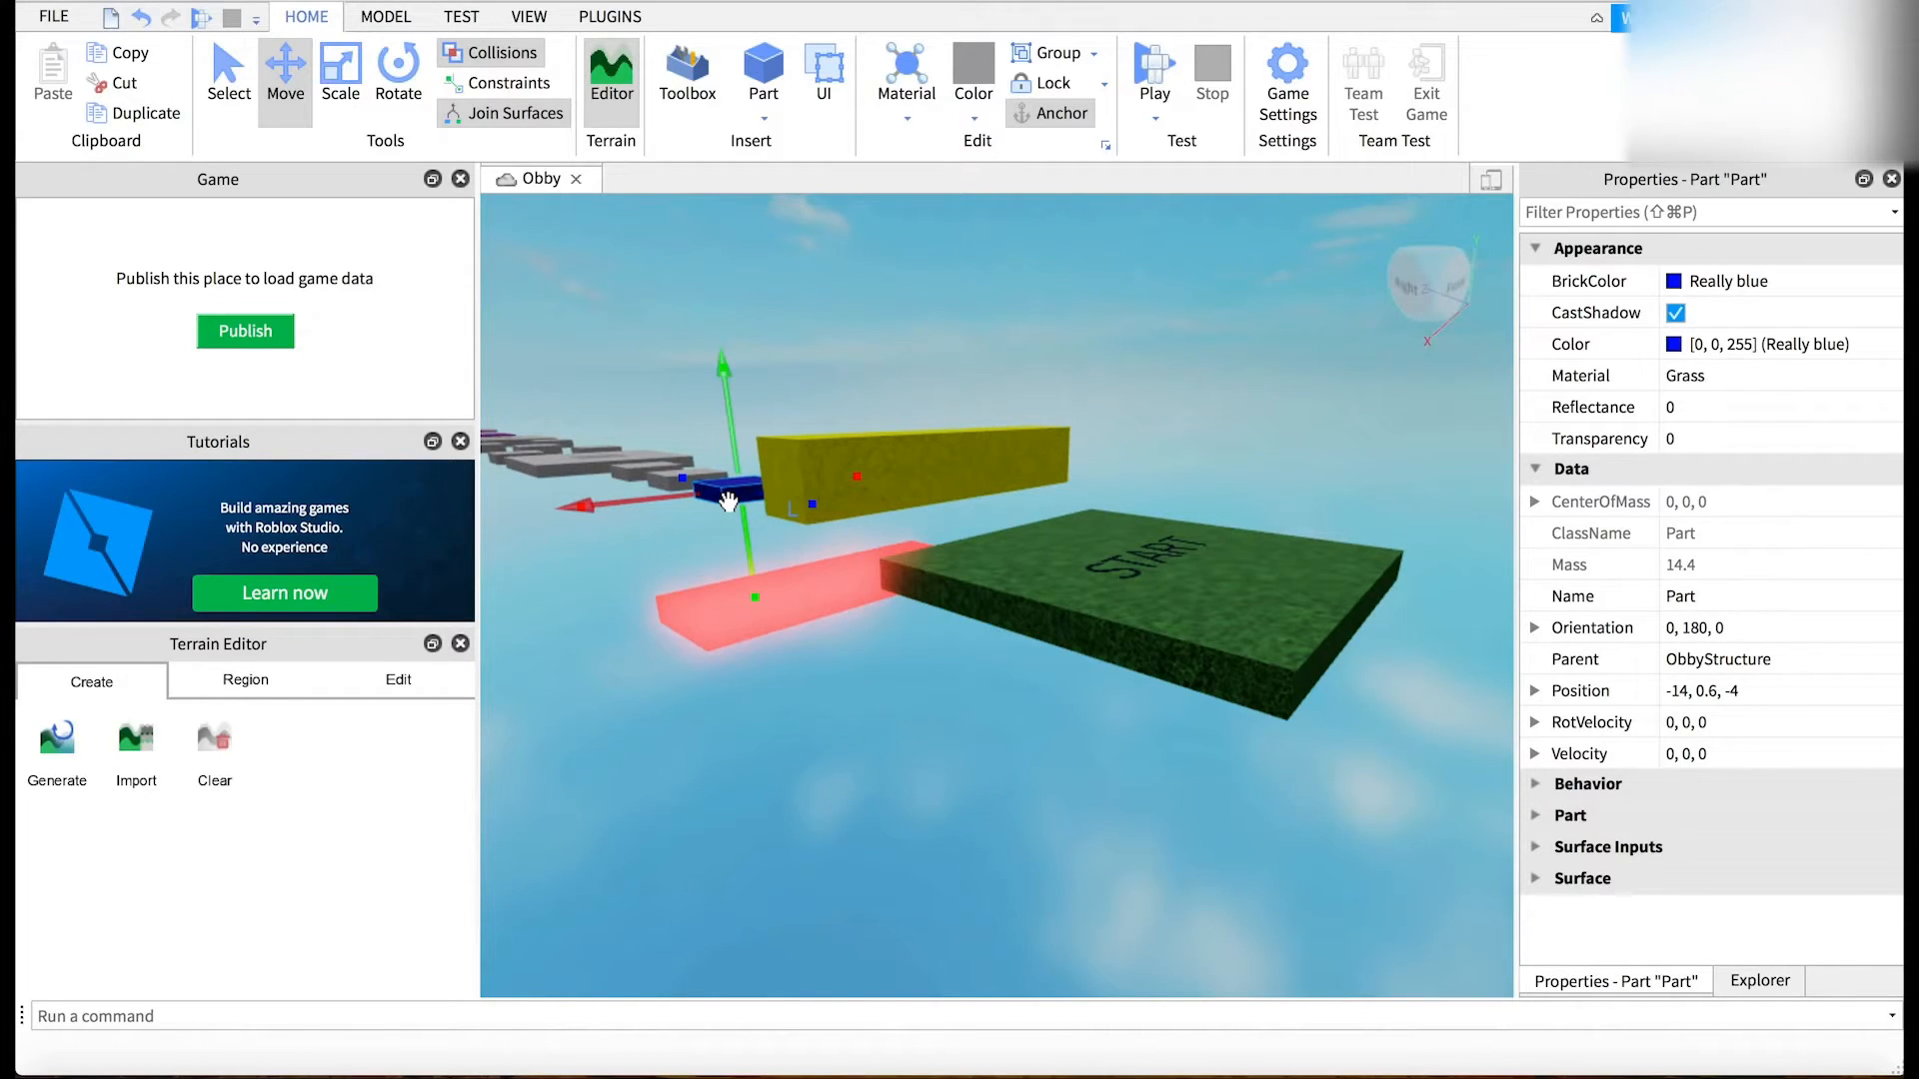
left_click(728, 502)
left_click_drag(728, 503, 727, 480)
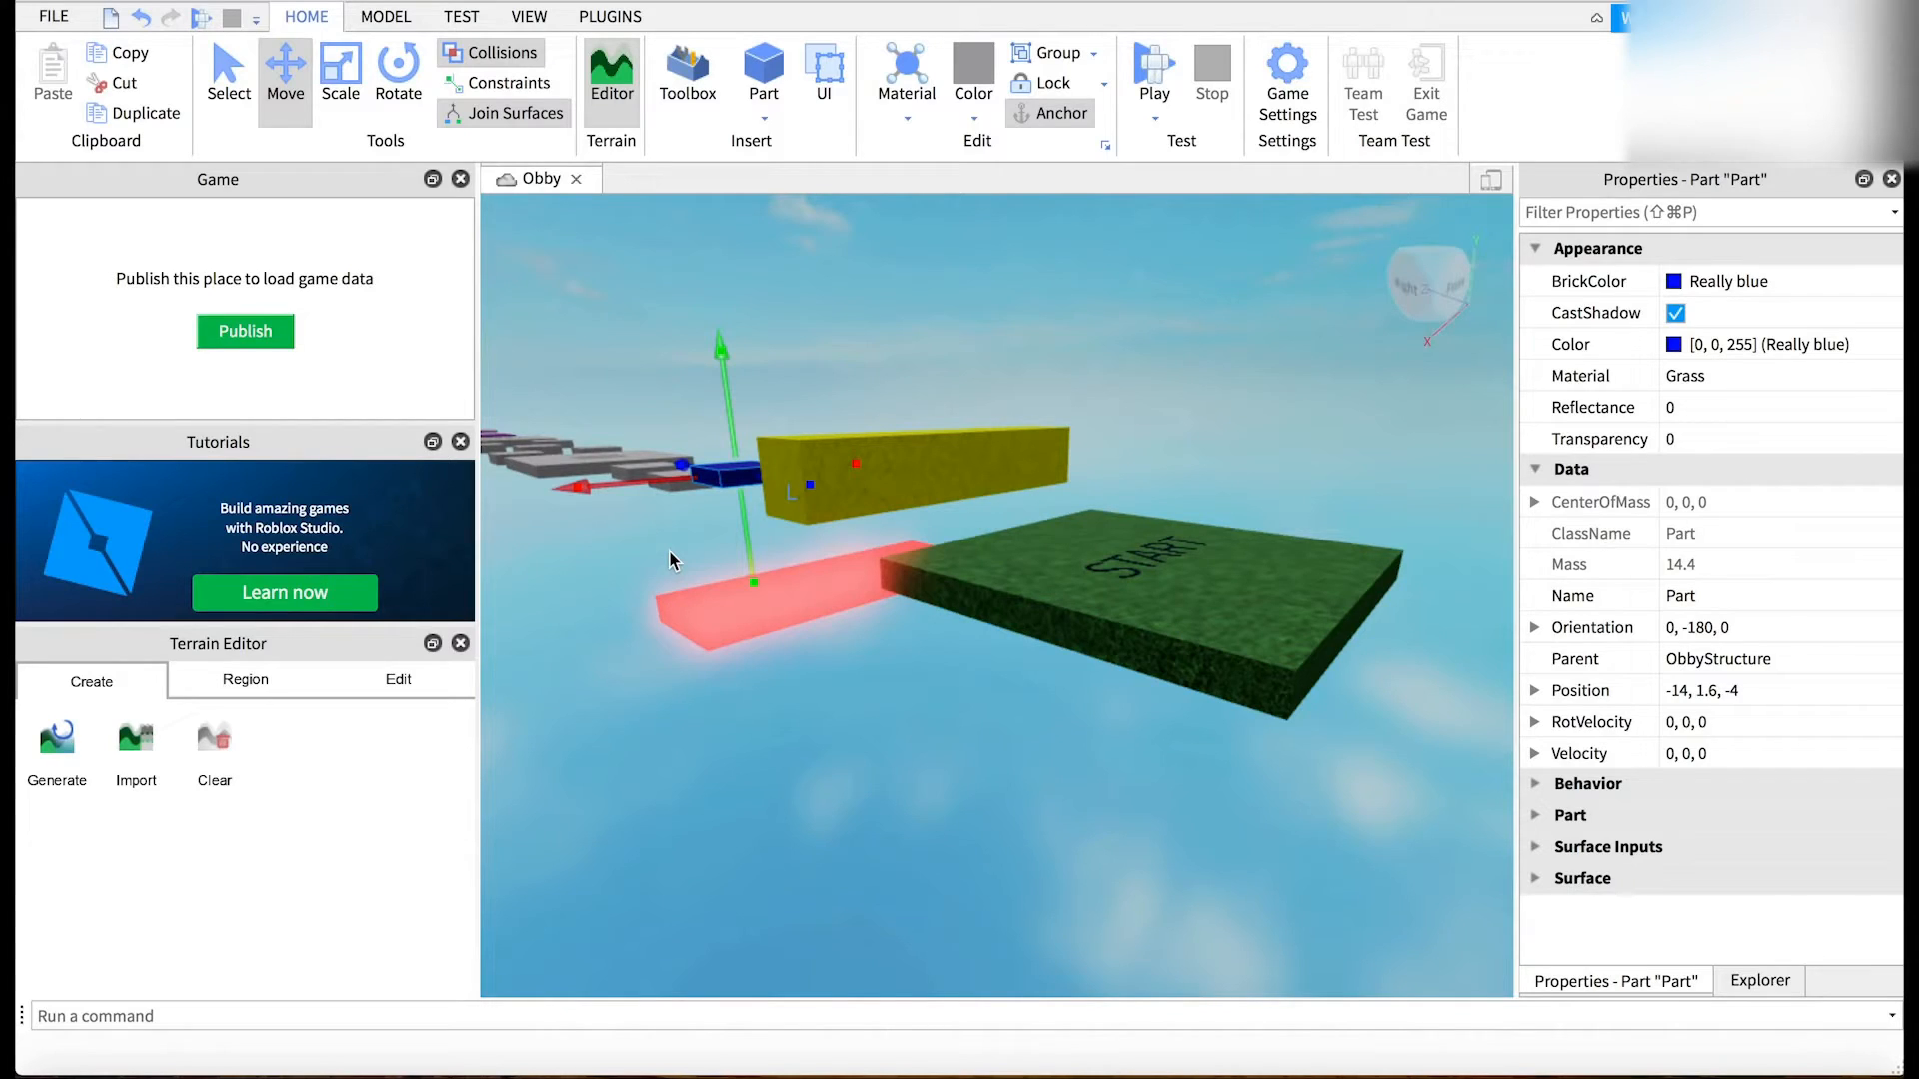
- Try the Cobblestone material on the START pad and return it to Grass
left_click(1154, 599)
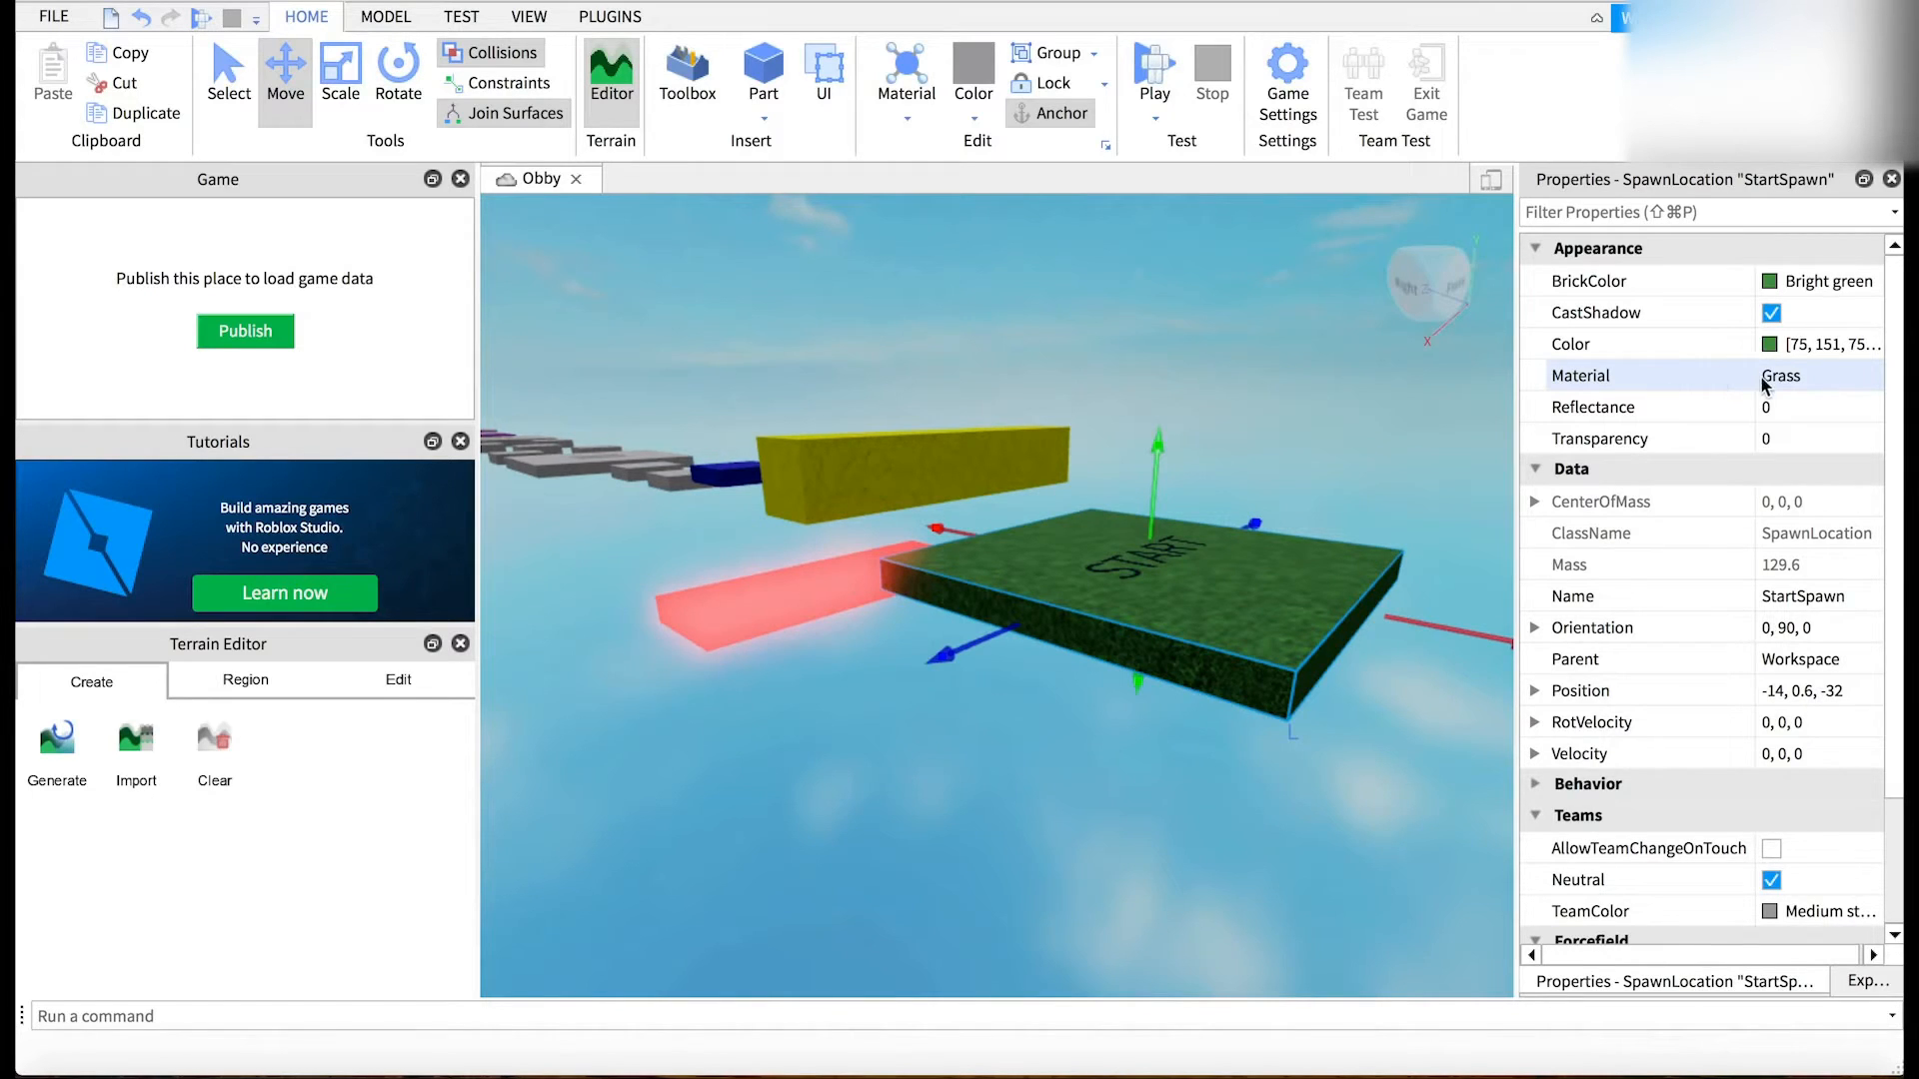
left_click(1857, 372)
left_click(1872, 379)
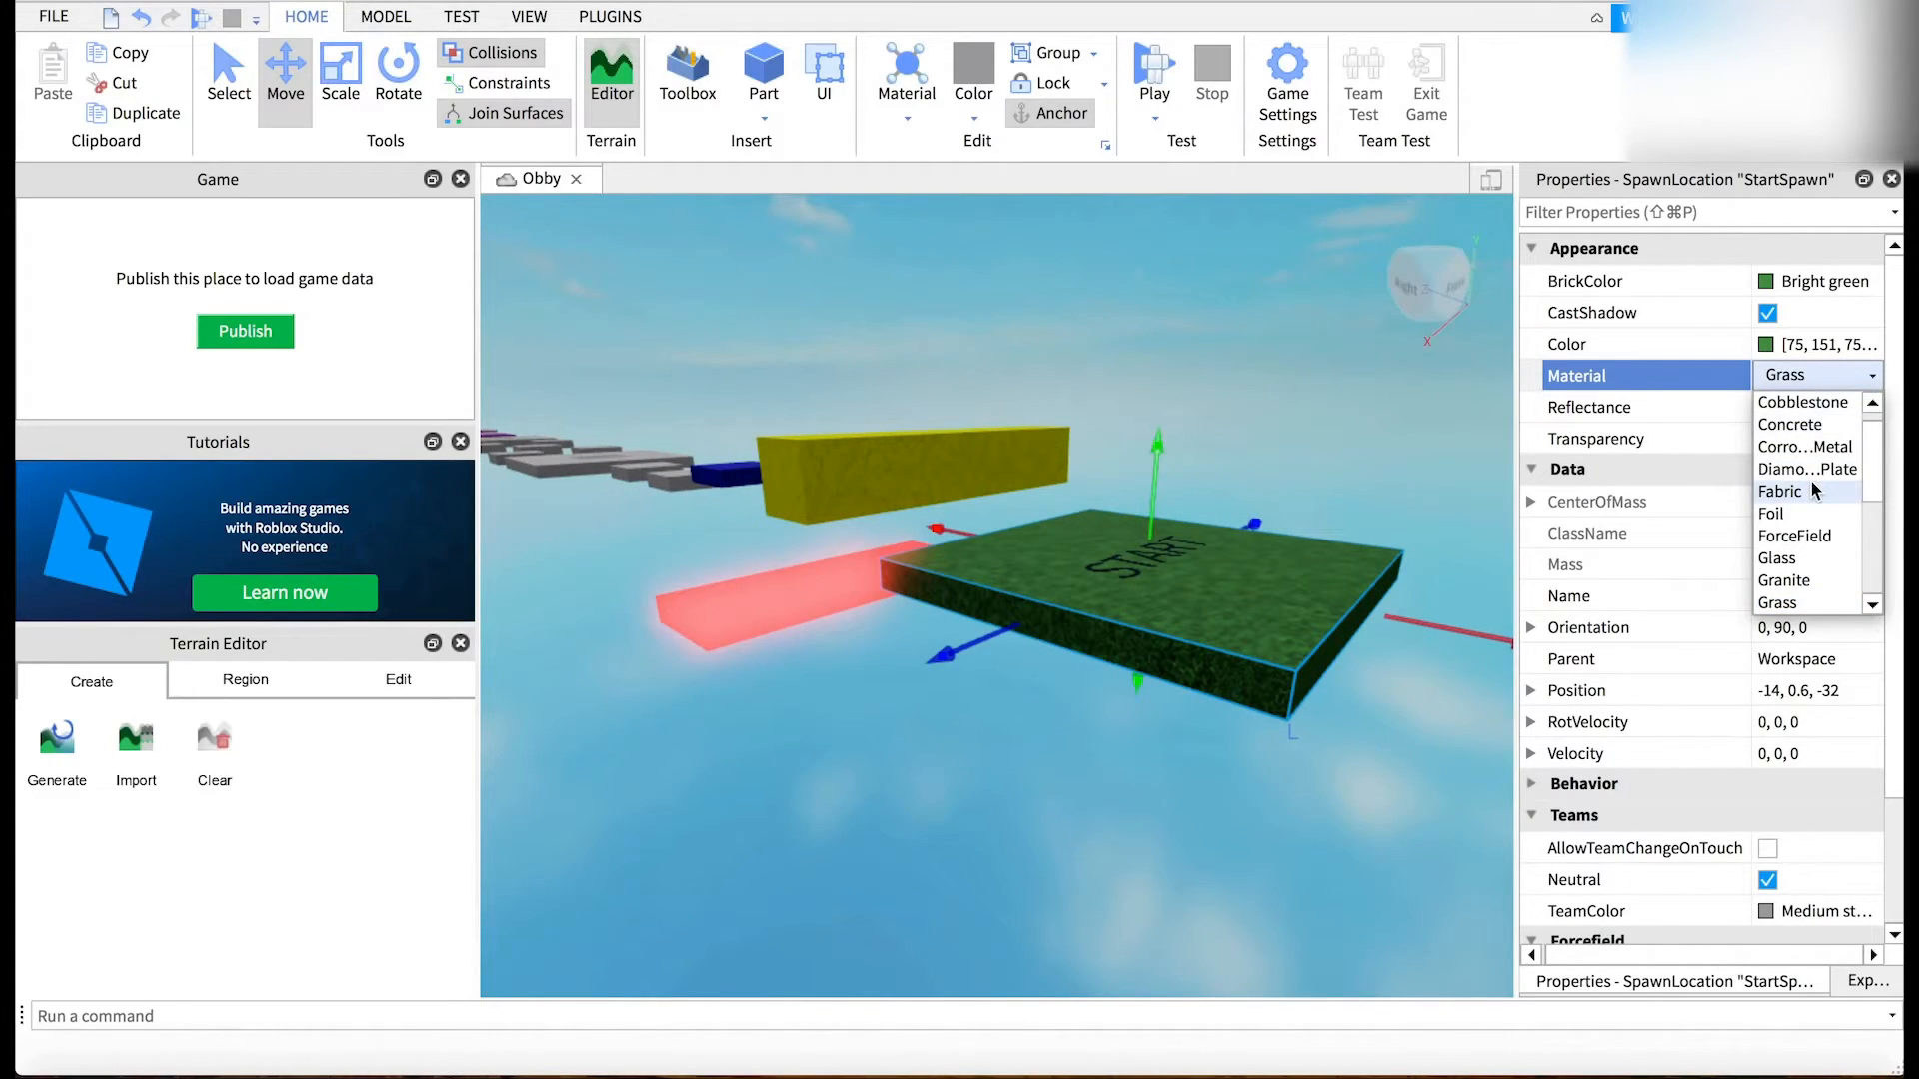
left_click(1804, 402)
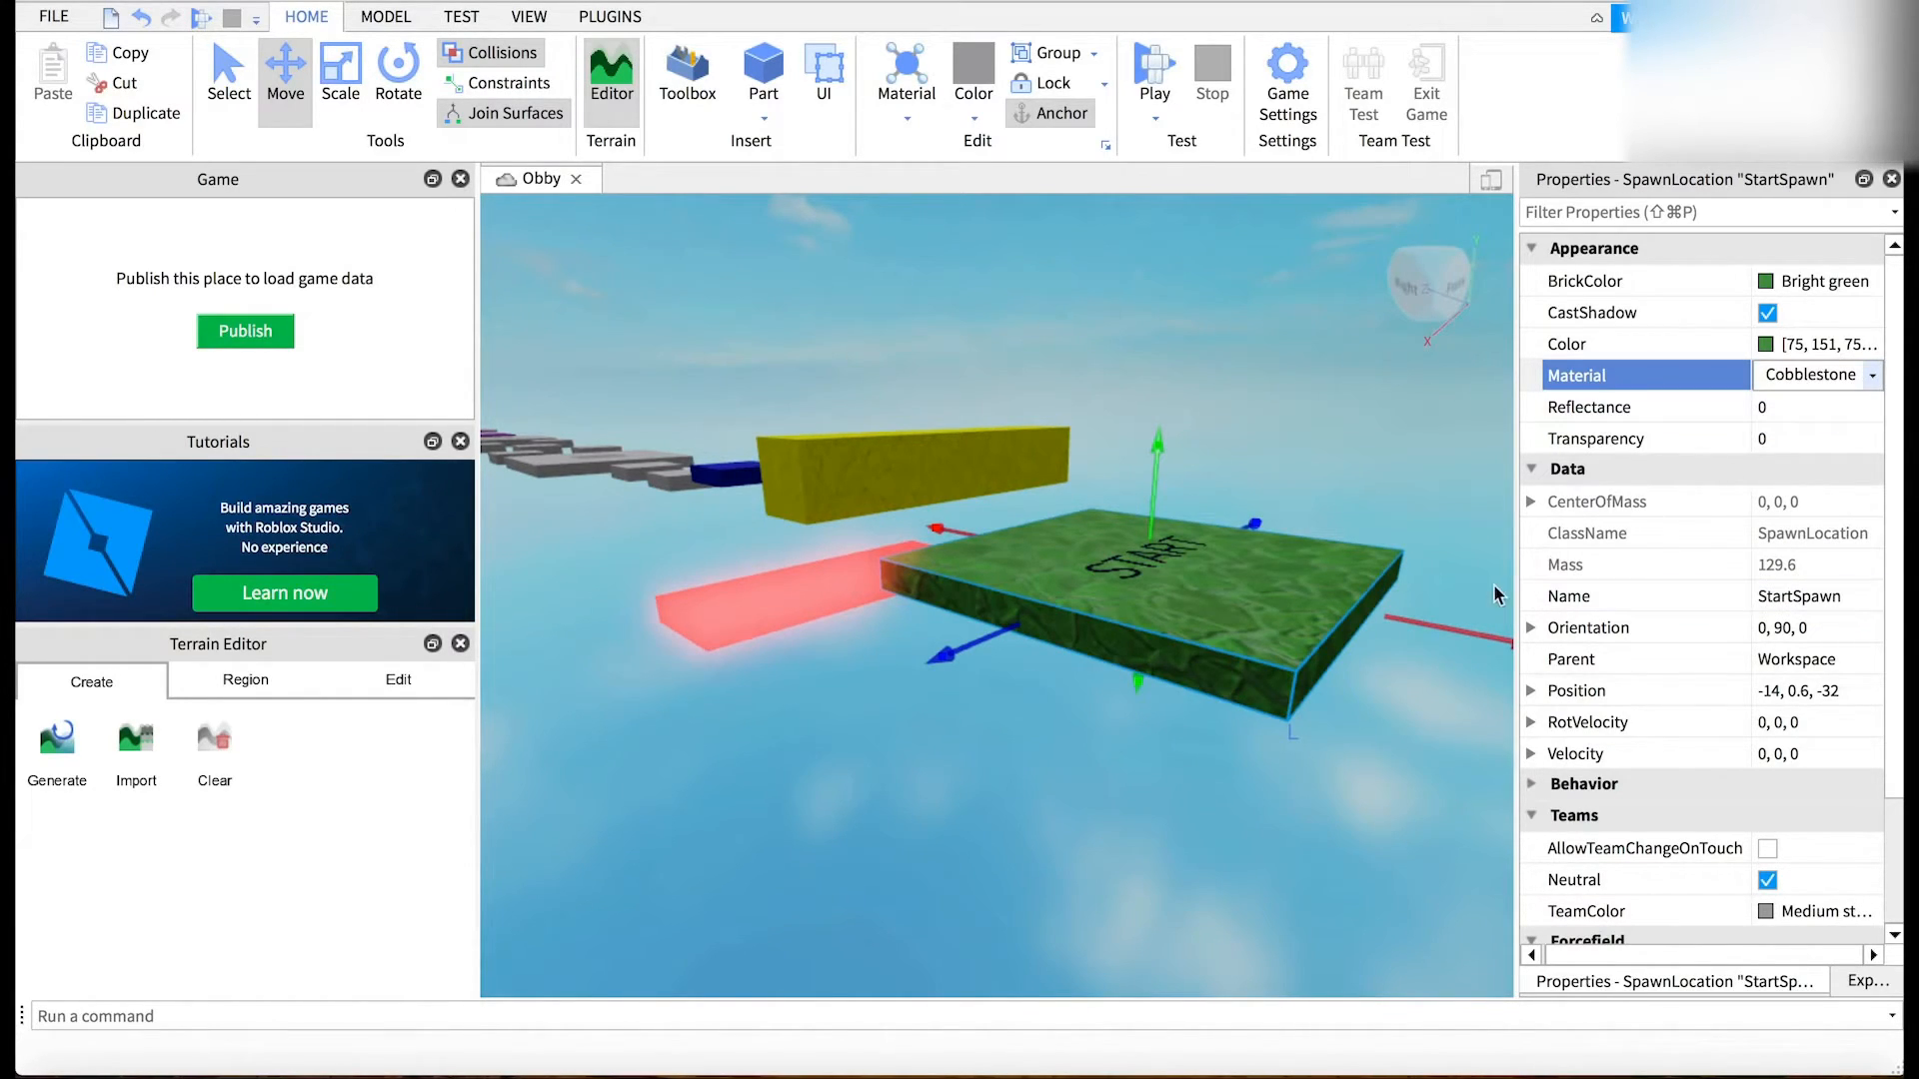
left_click(1874, 378)
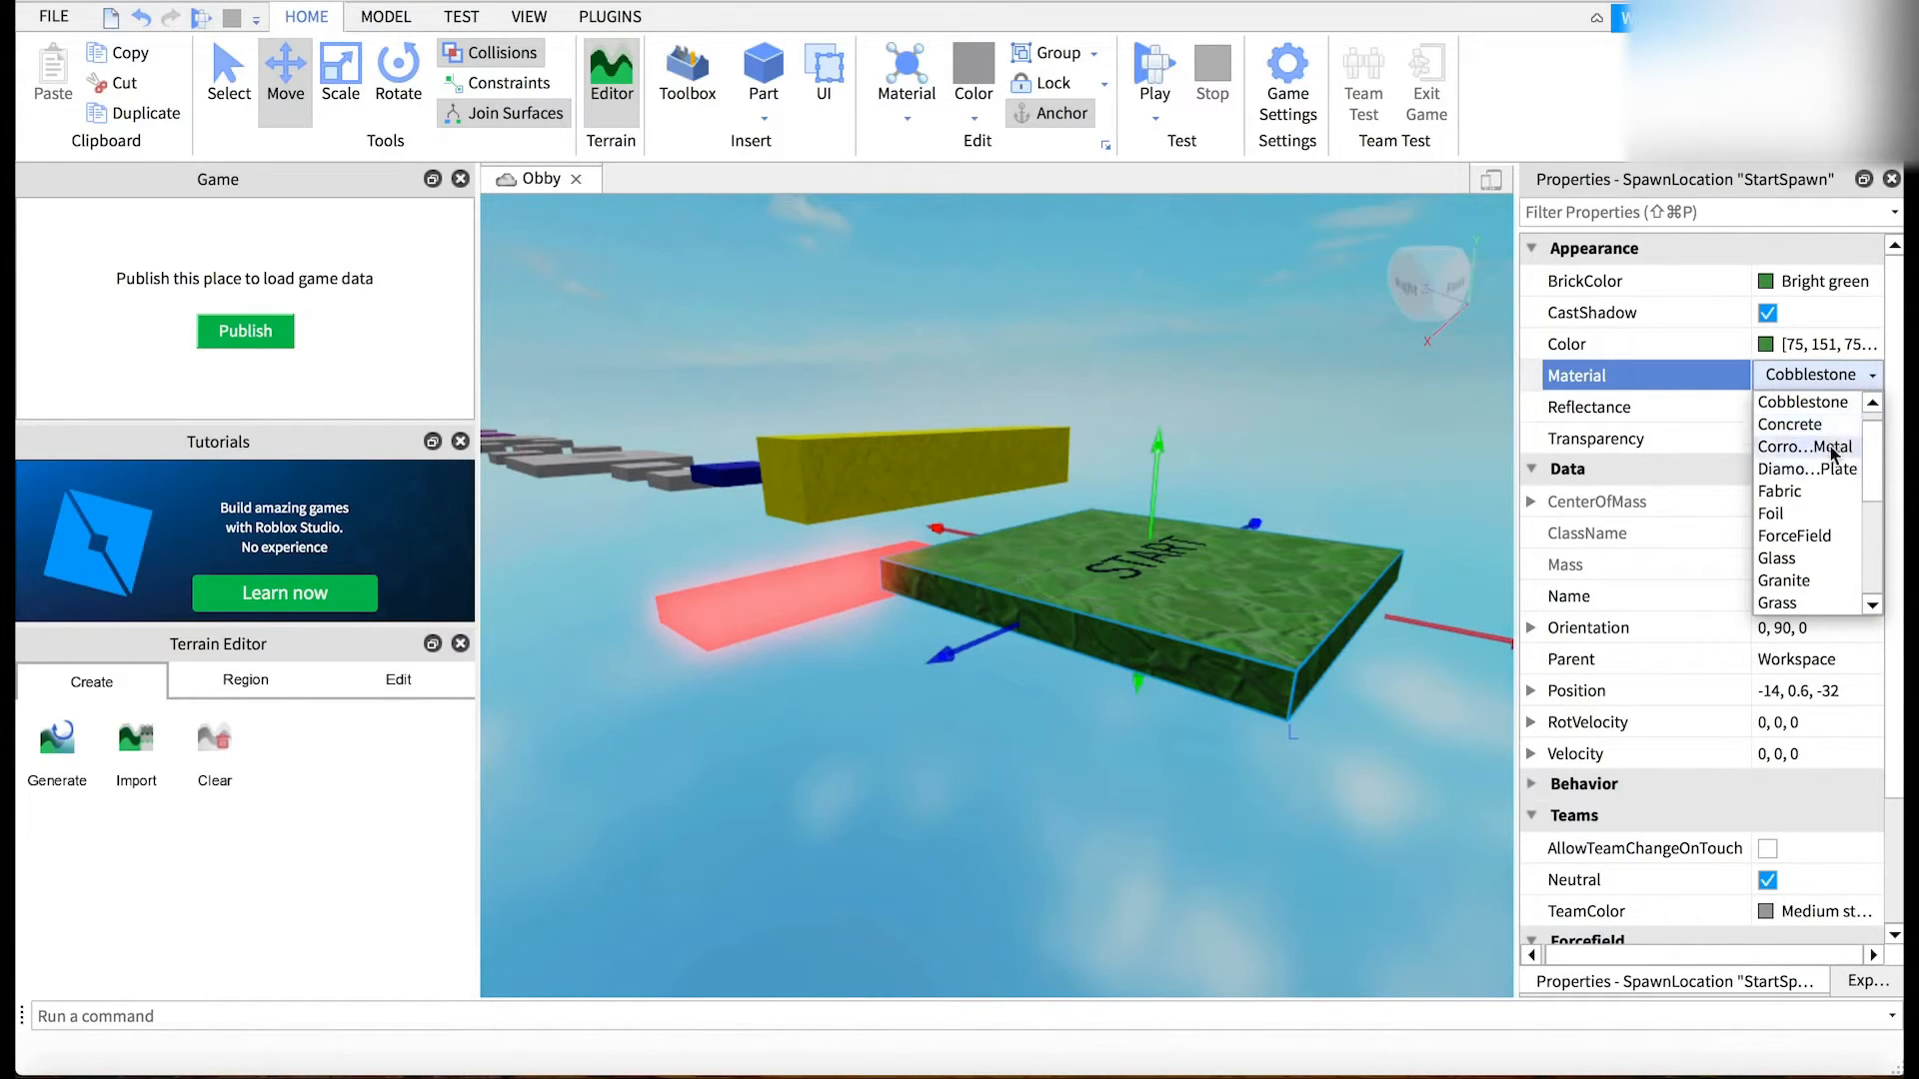
left_click(1789, 601)
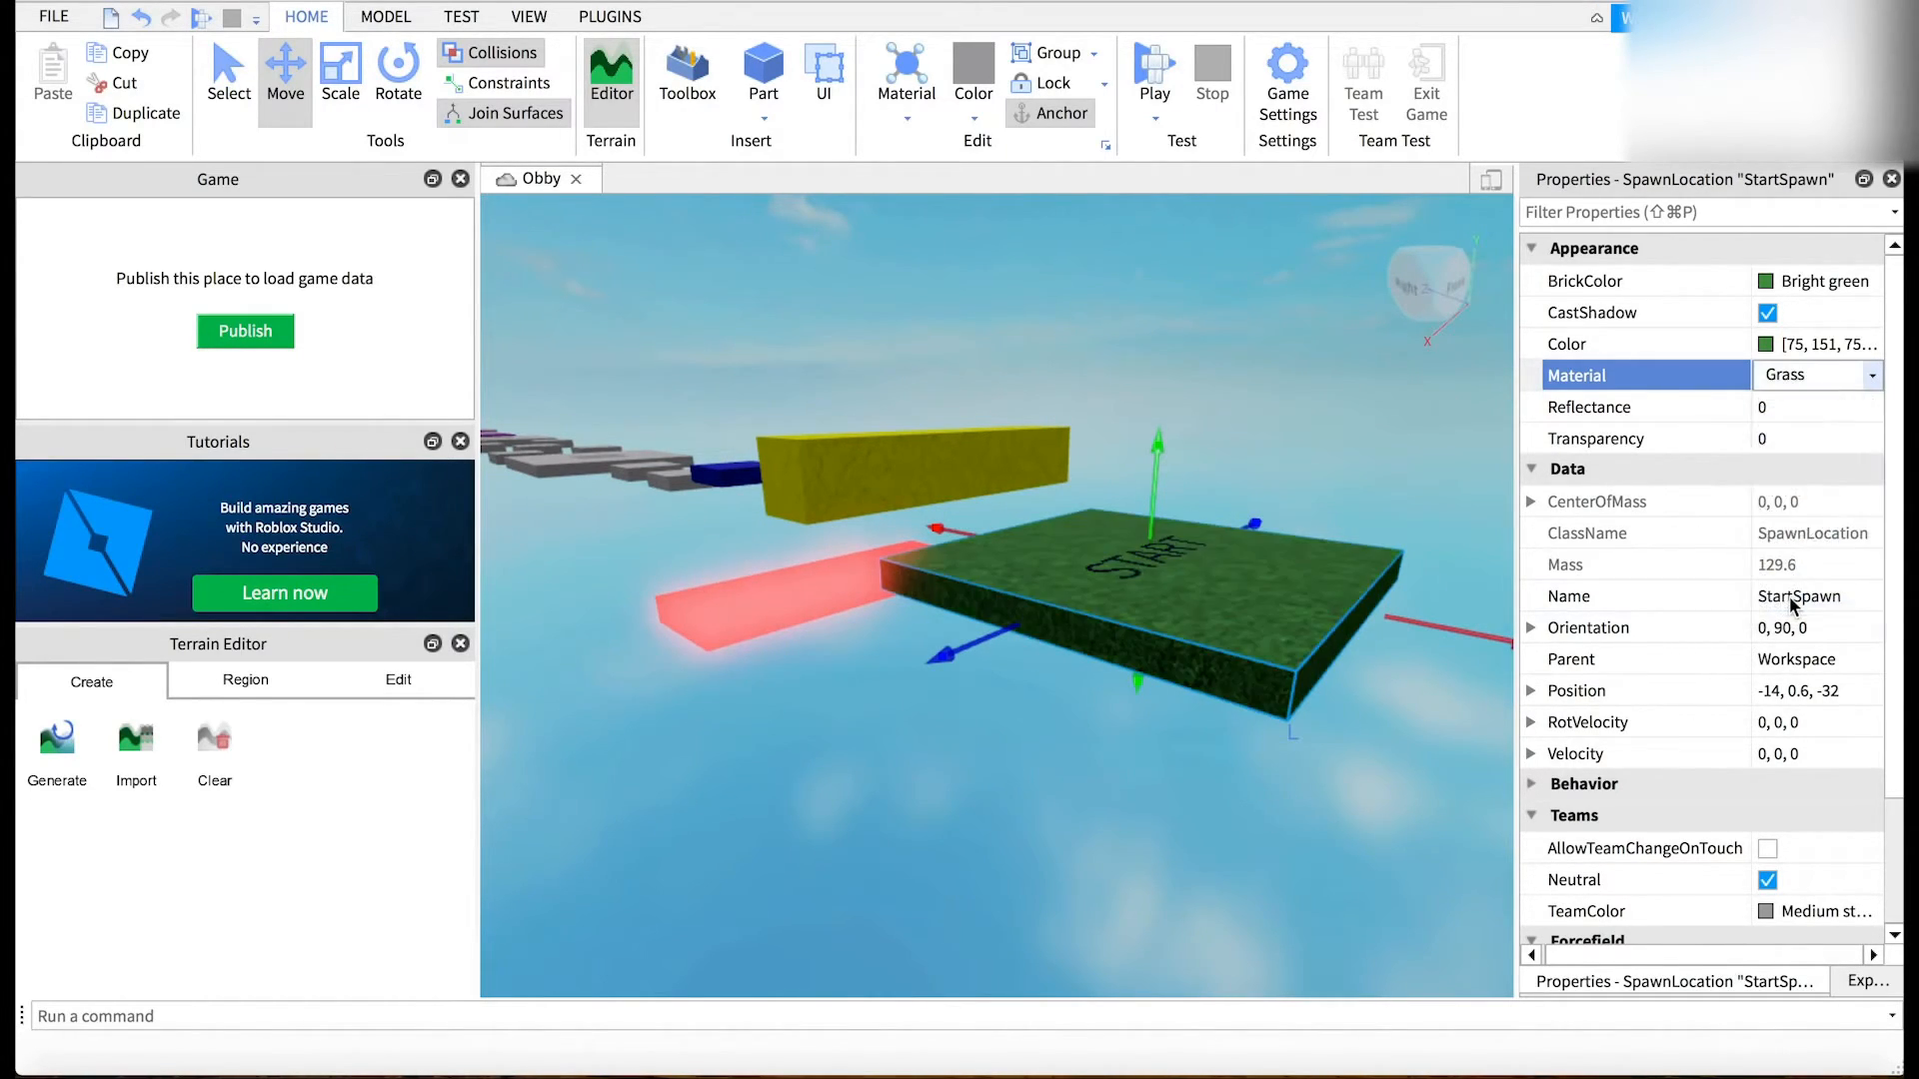
- Try the Fabric and CorrodedMetal materials on the START pad and settle on DiamondPlate
left_click(1872, 377)
left_click(1810, 490)
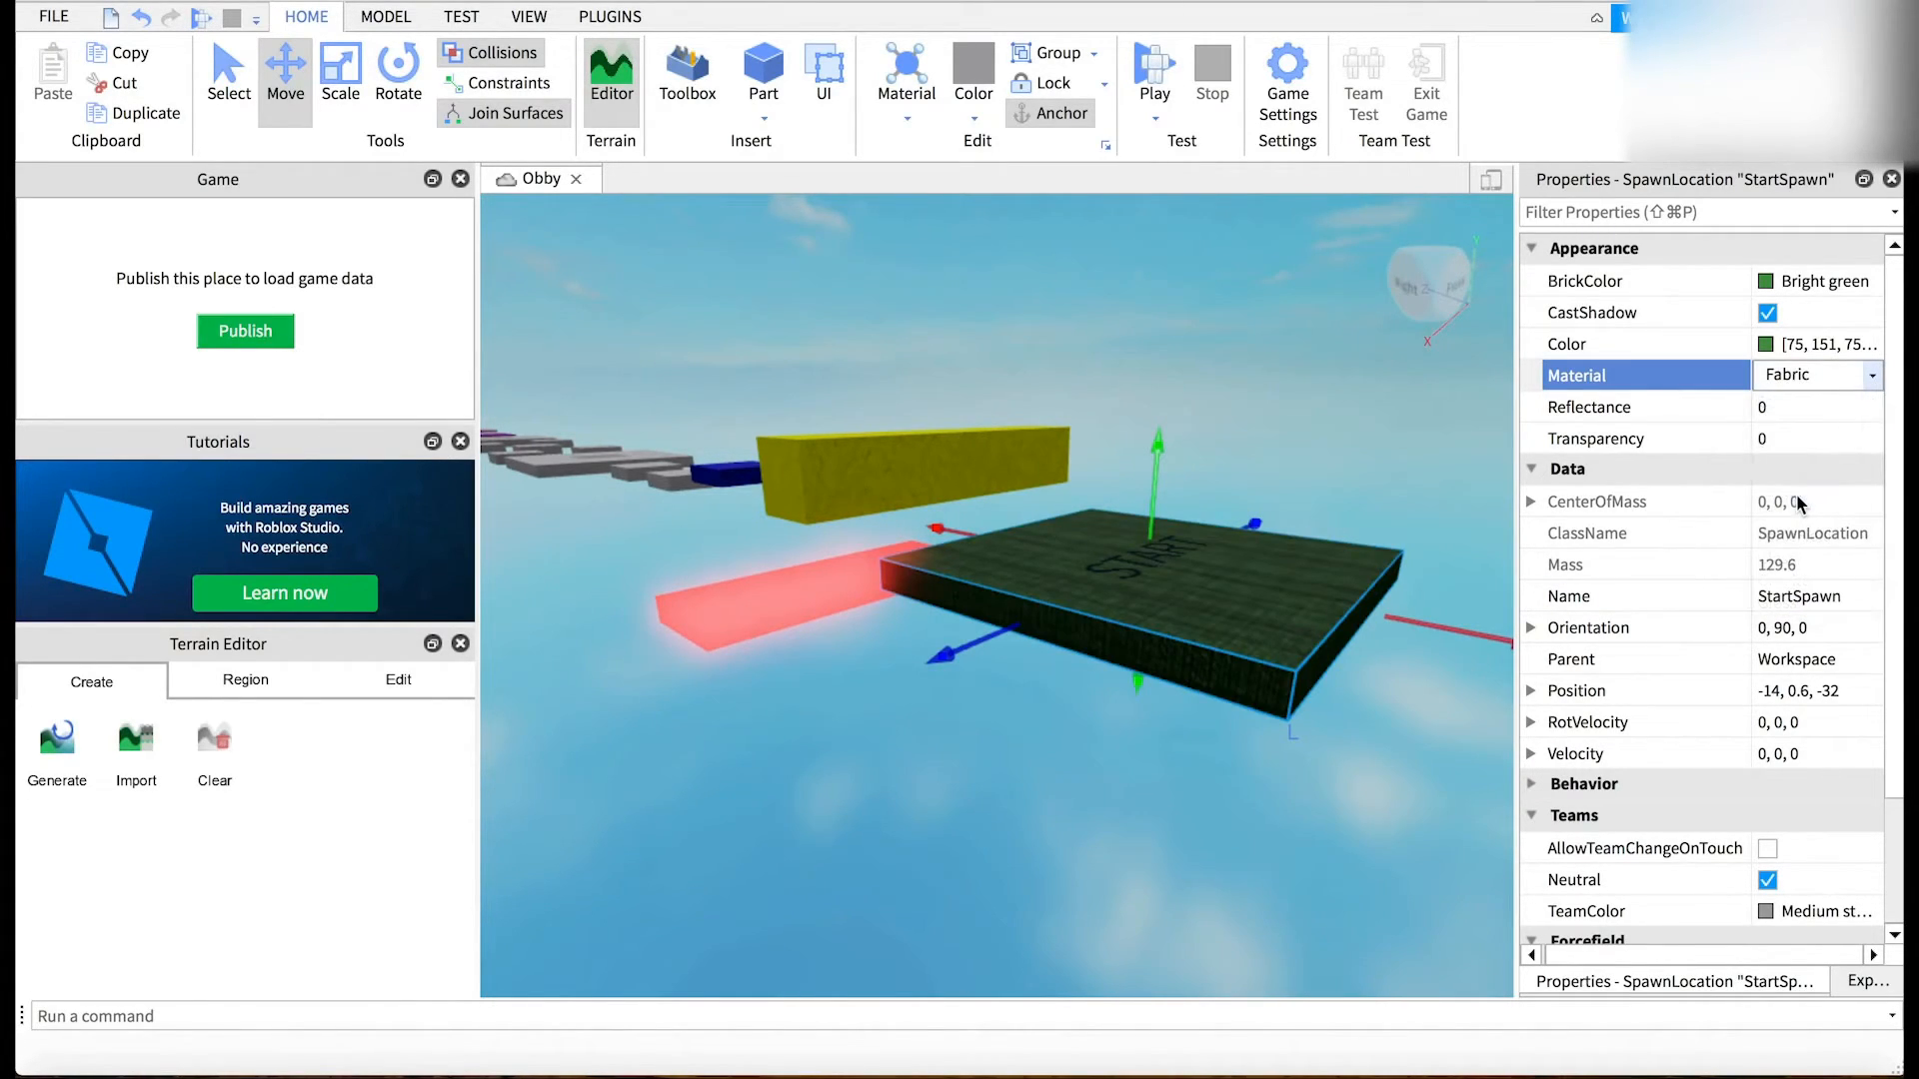
left_click(1872, 377)
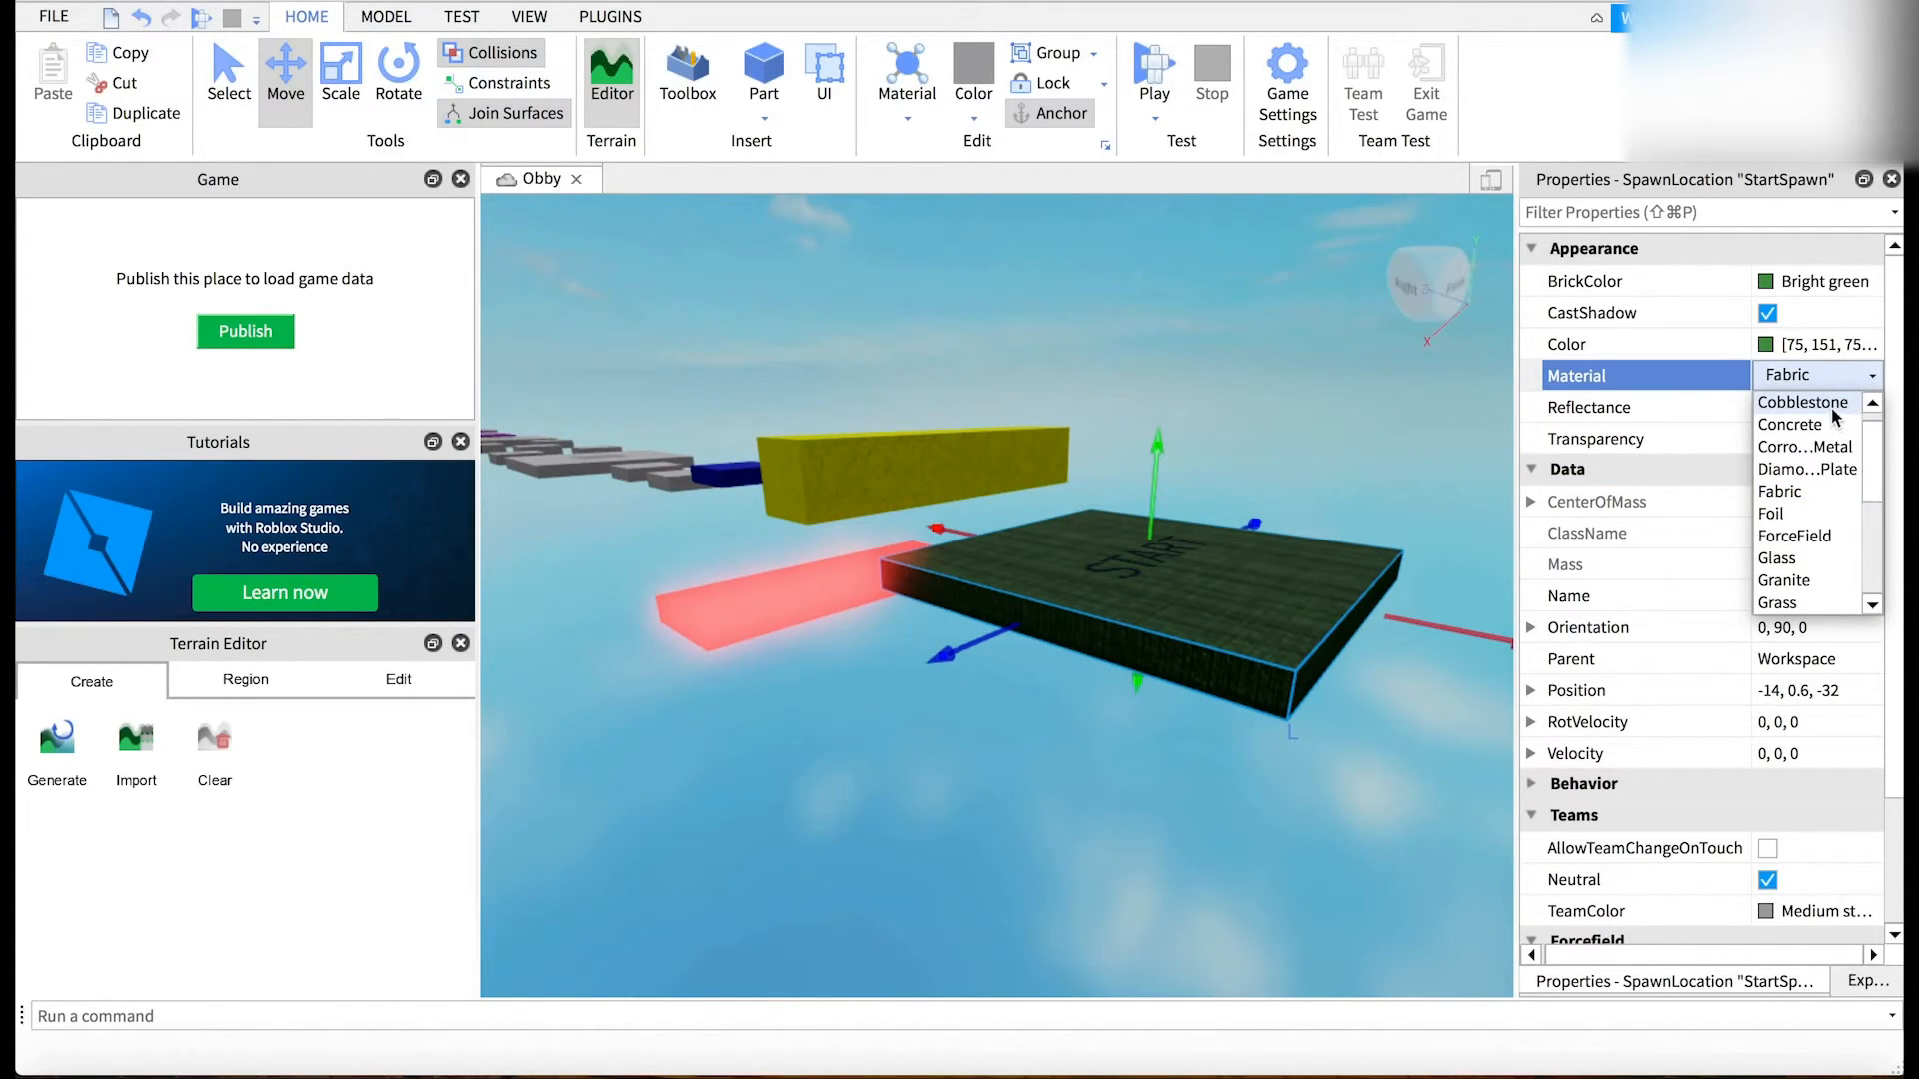
left_click(1802, 446)
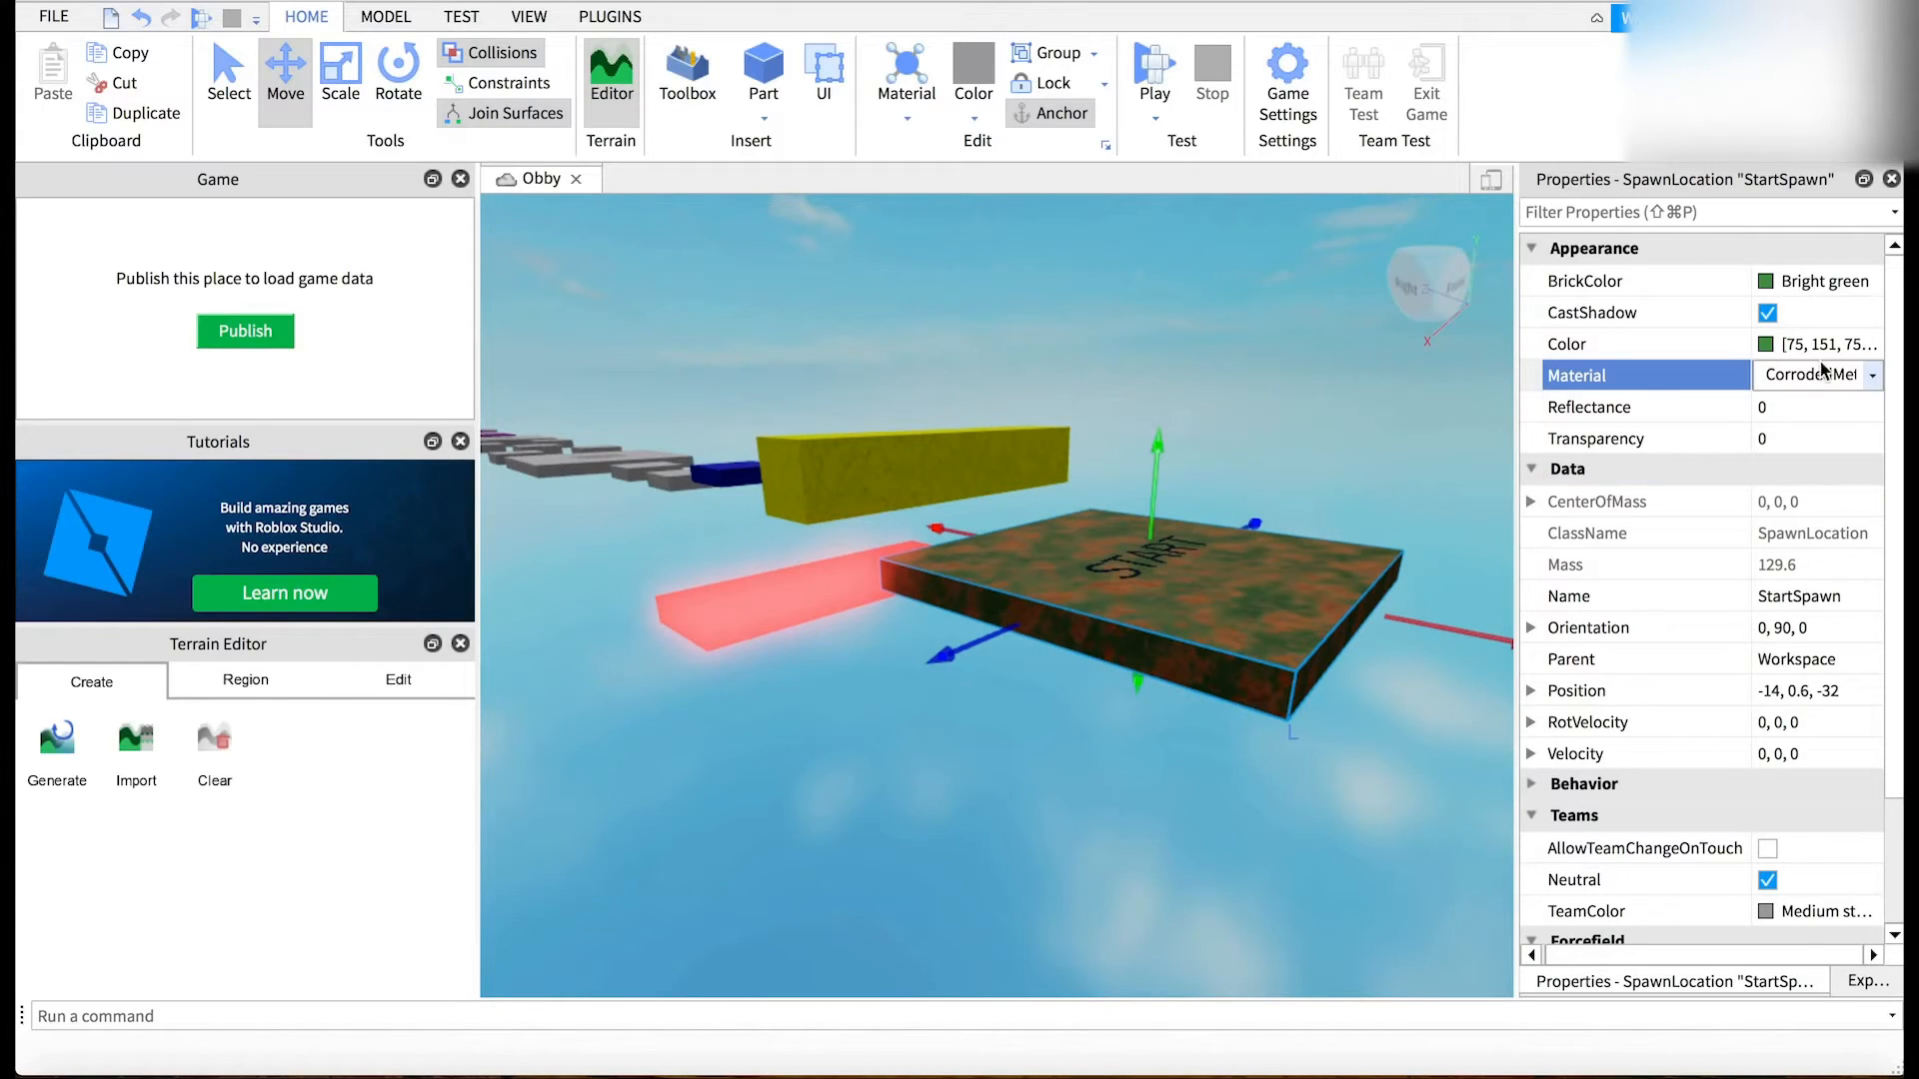
left_click(1872, 375)
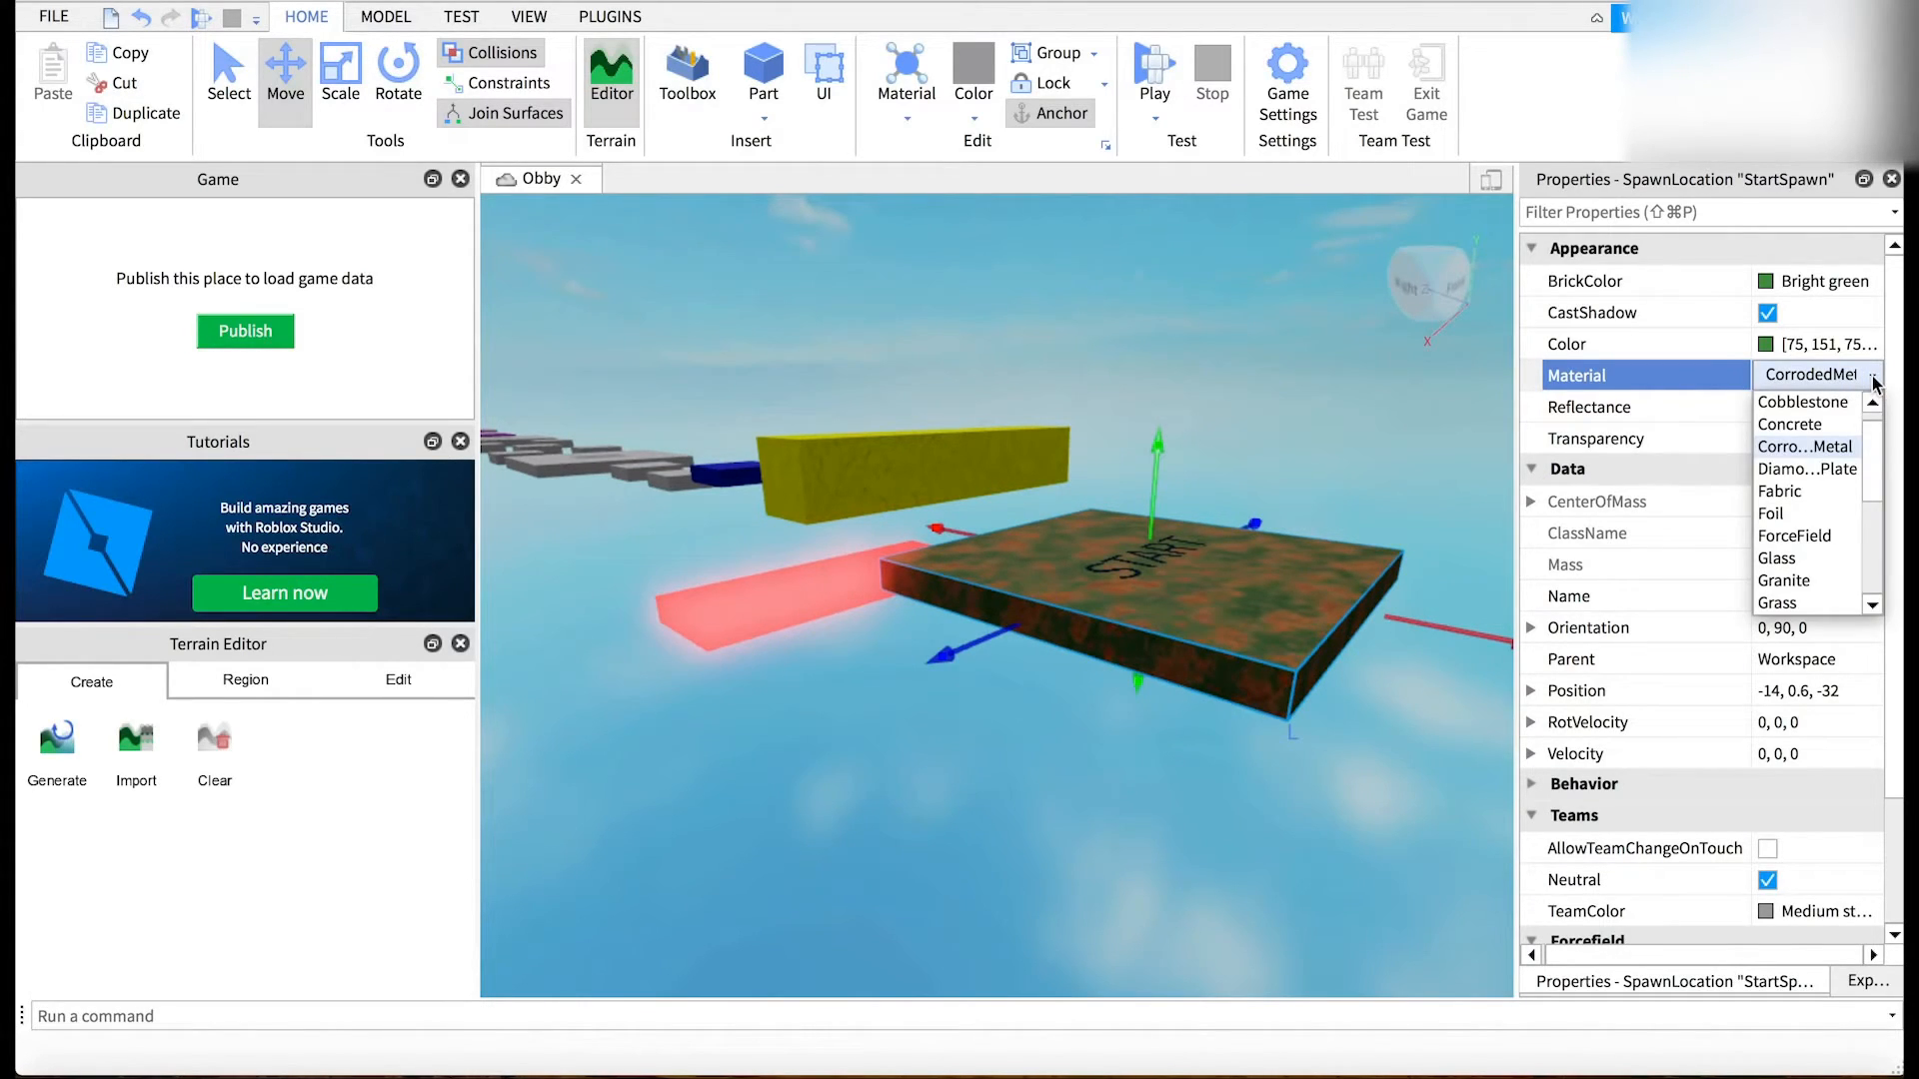
left_click(1823, 469)
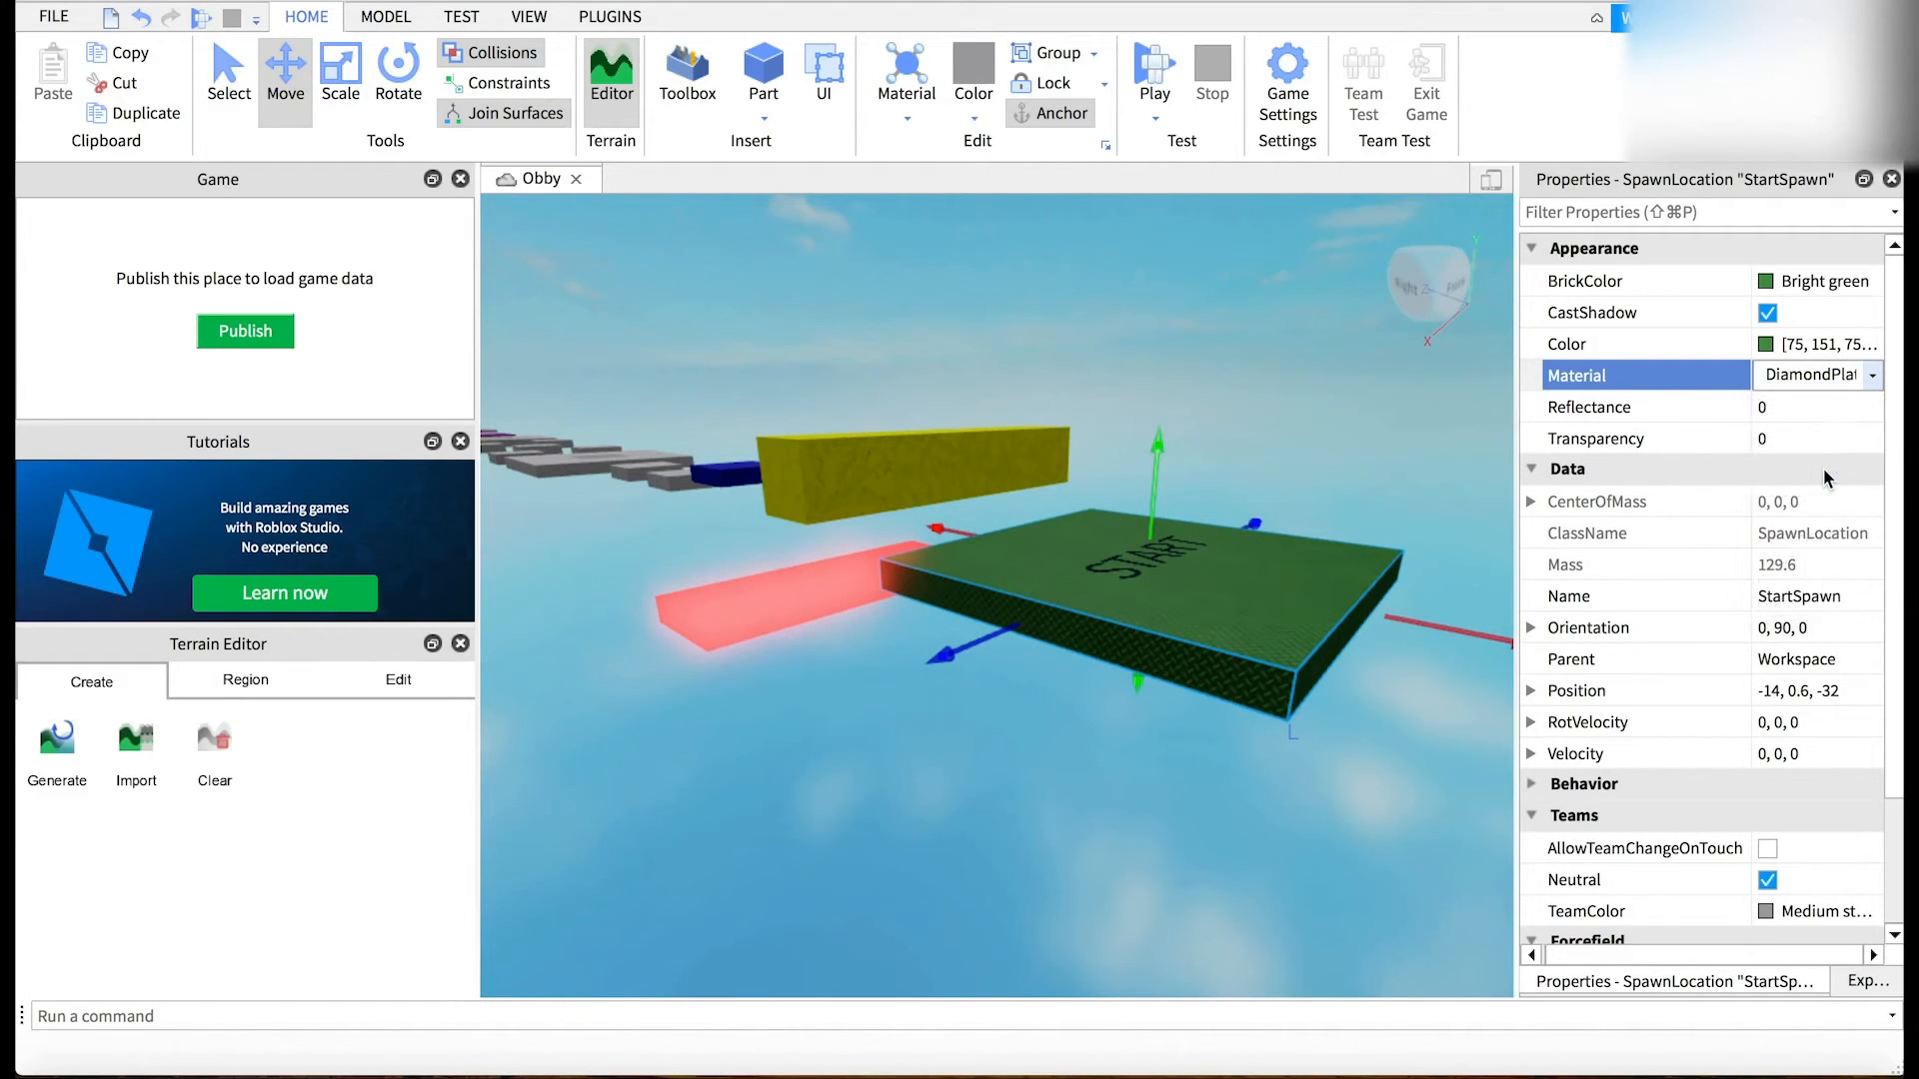
- Set the reflectance of the START pad to 0.44
left_click(1763, 404)
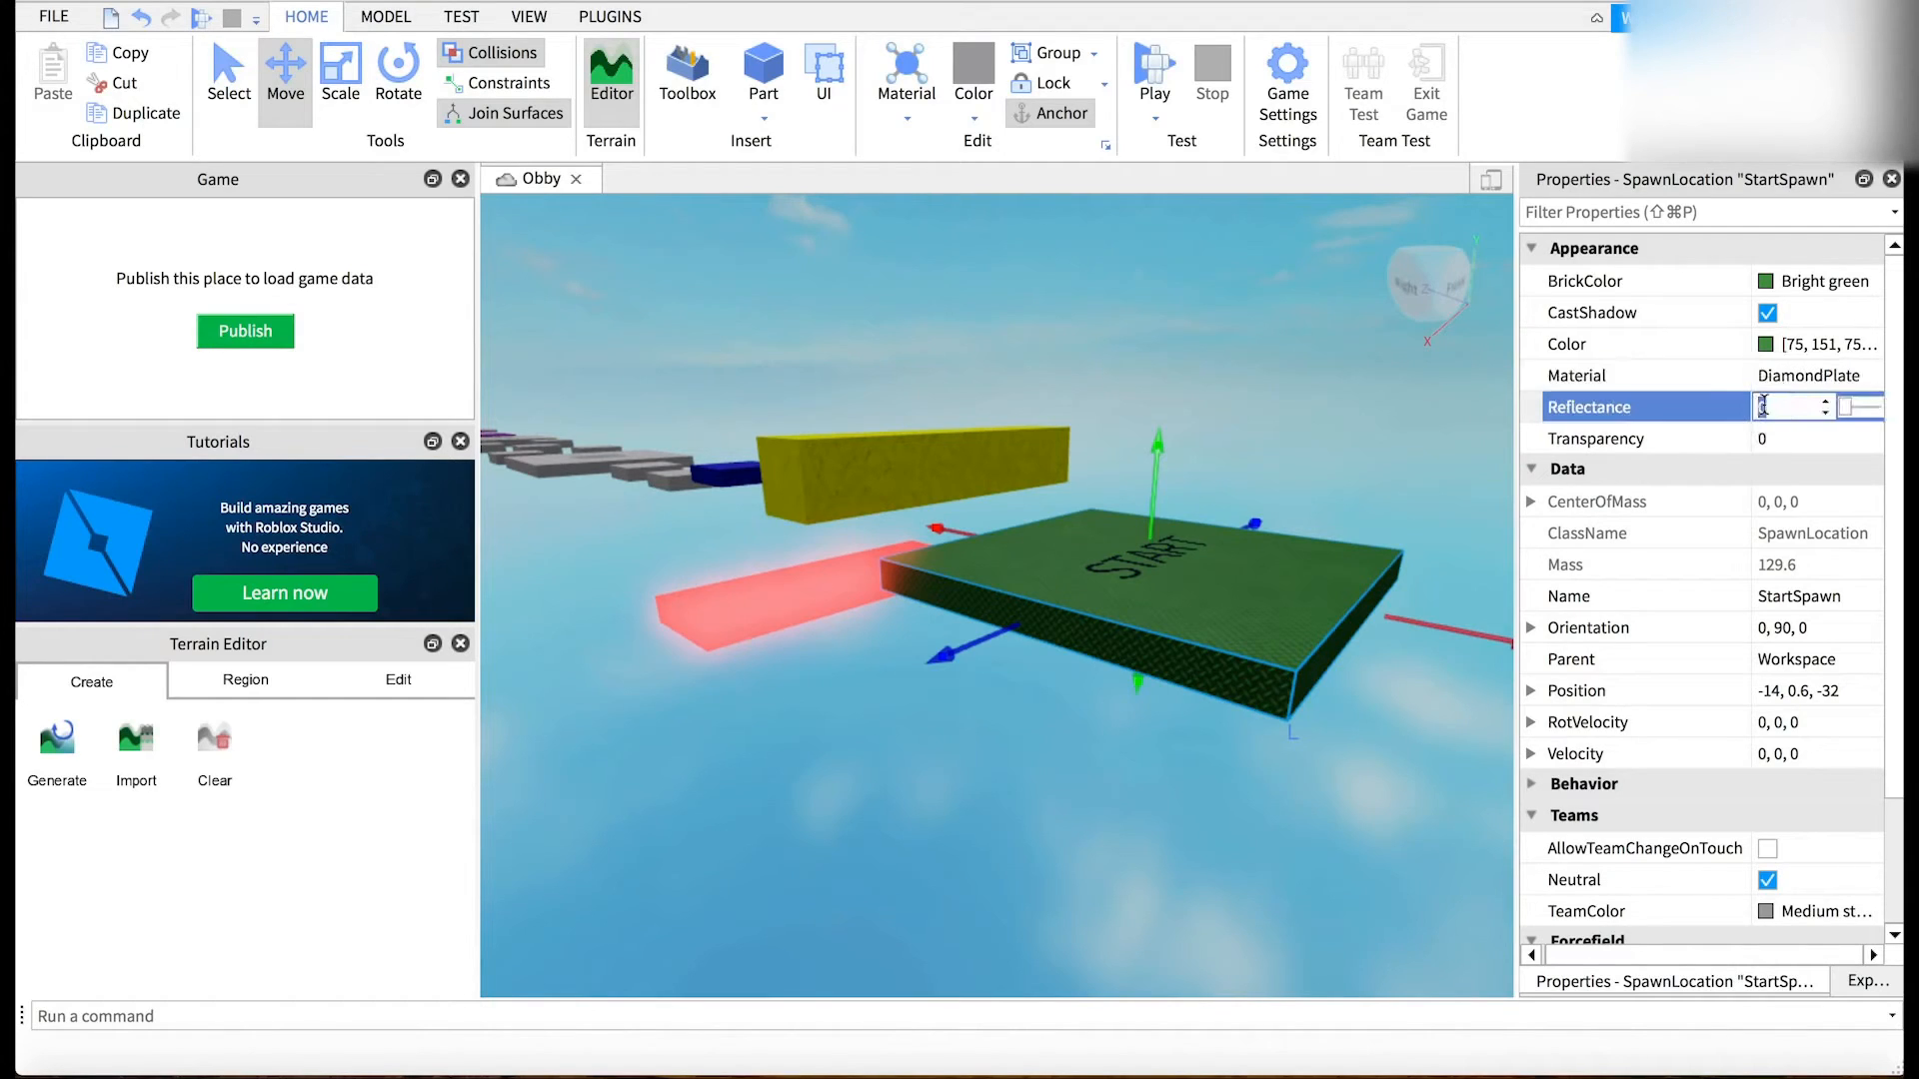
left_click(1828, 401)
left_click(1828, 402)
left_click(1828, 402)
left_click(1828, 402)
left_click(1828, 402)
left_click(1828, 401)
left_click(1828, 401)
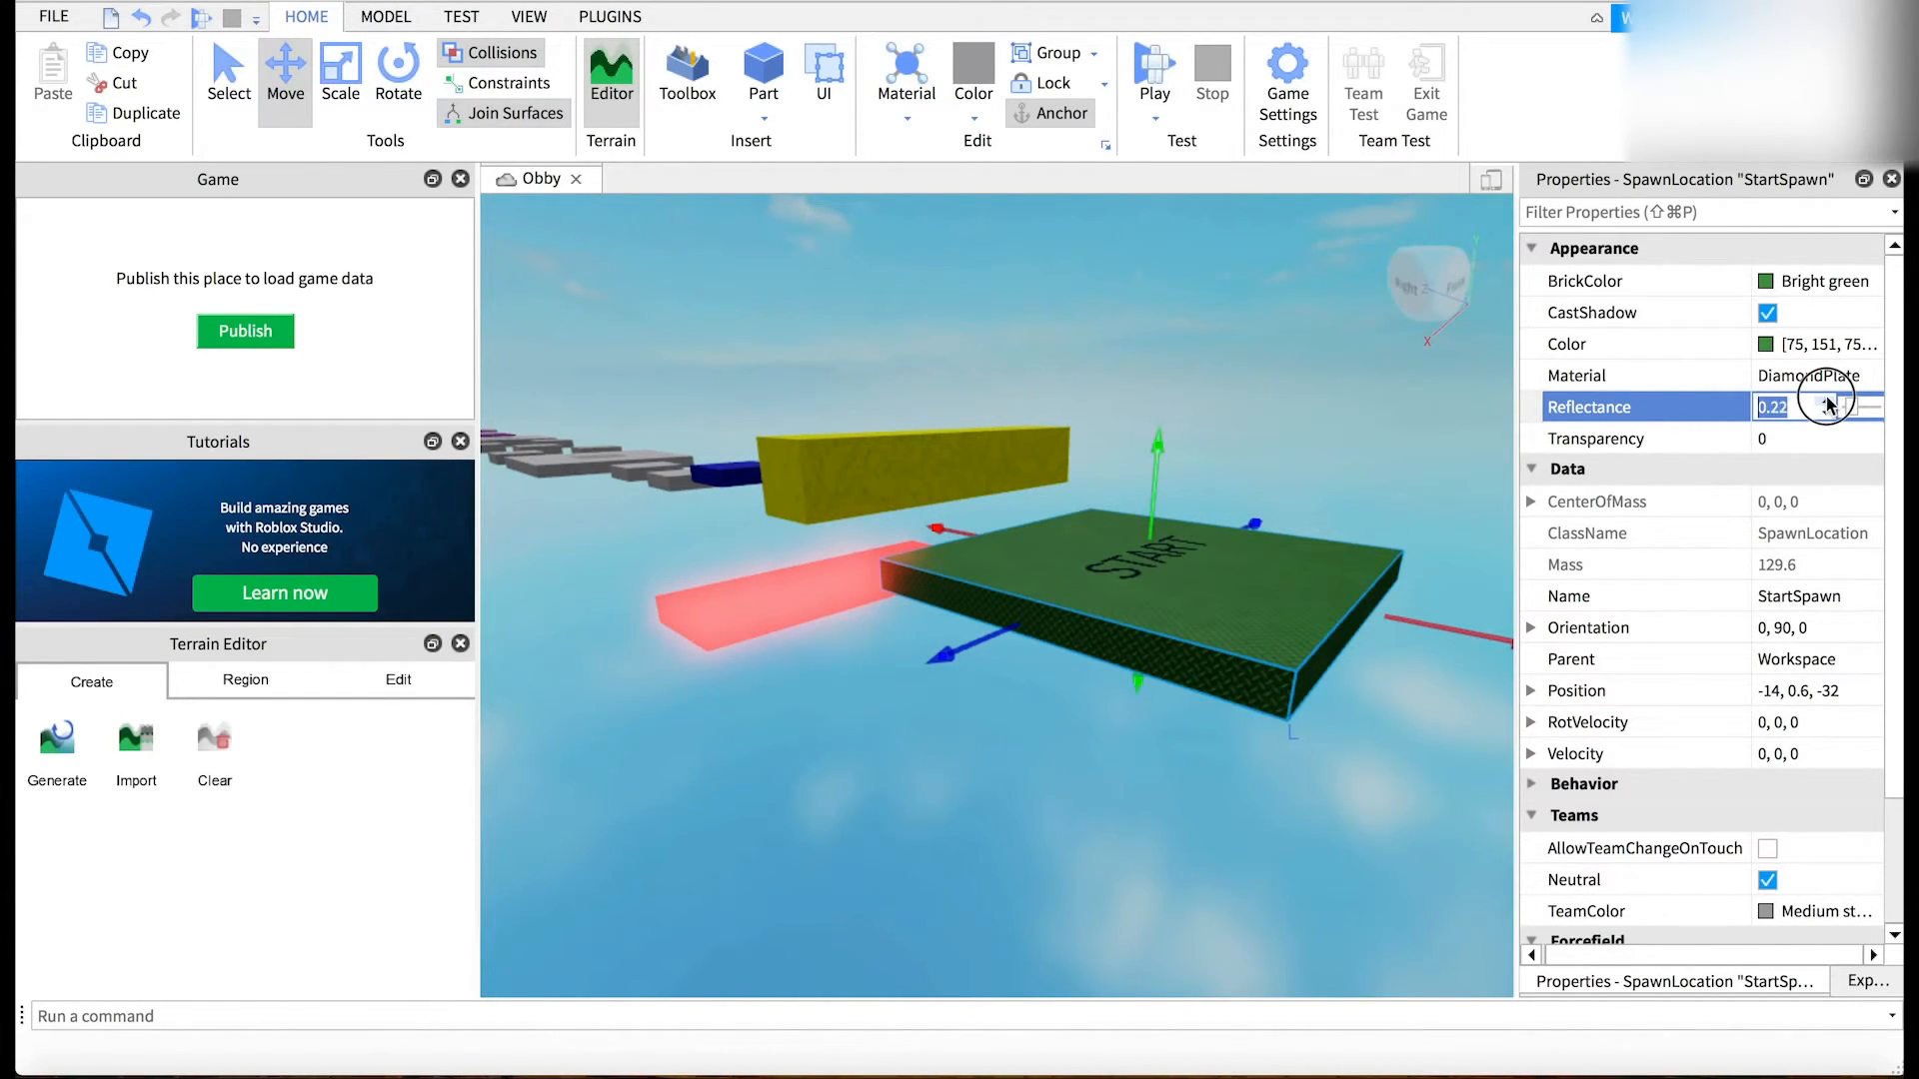
type("0.44")
key("Return")
- Raise the transparency of the yellow platform to 0.42
left_click(981, 483)
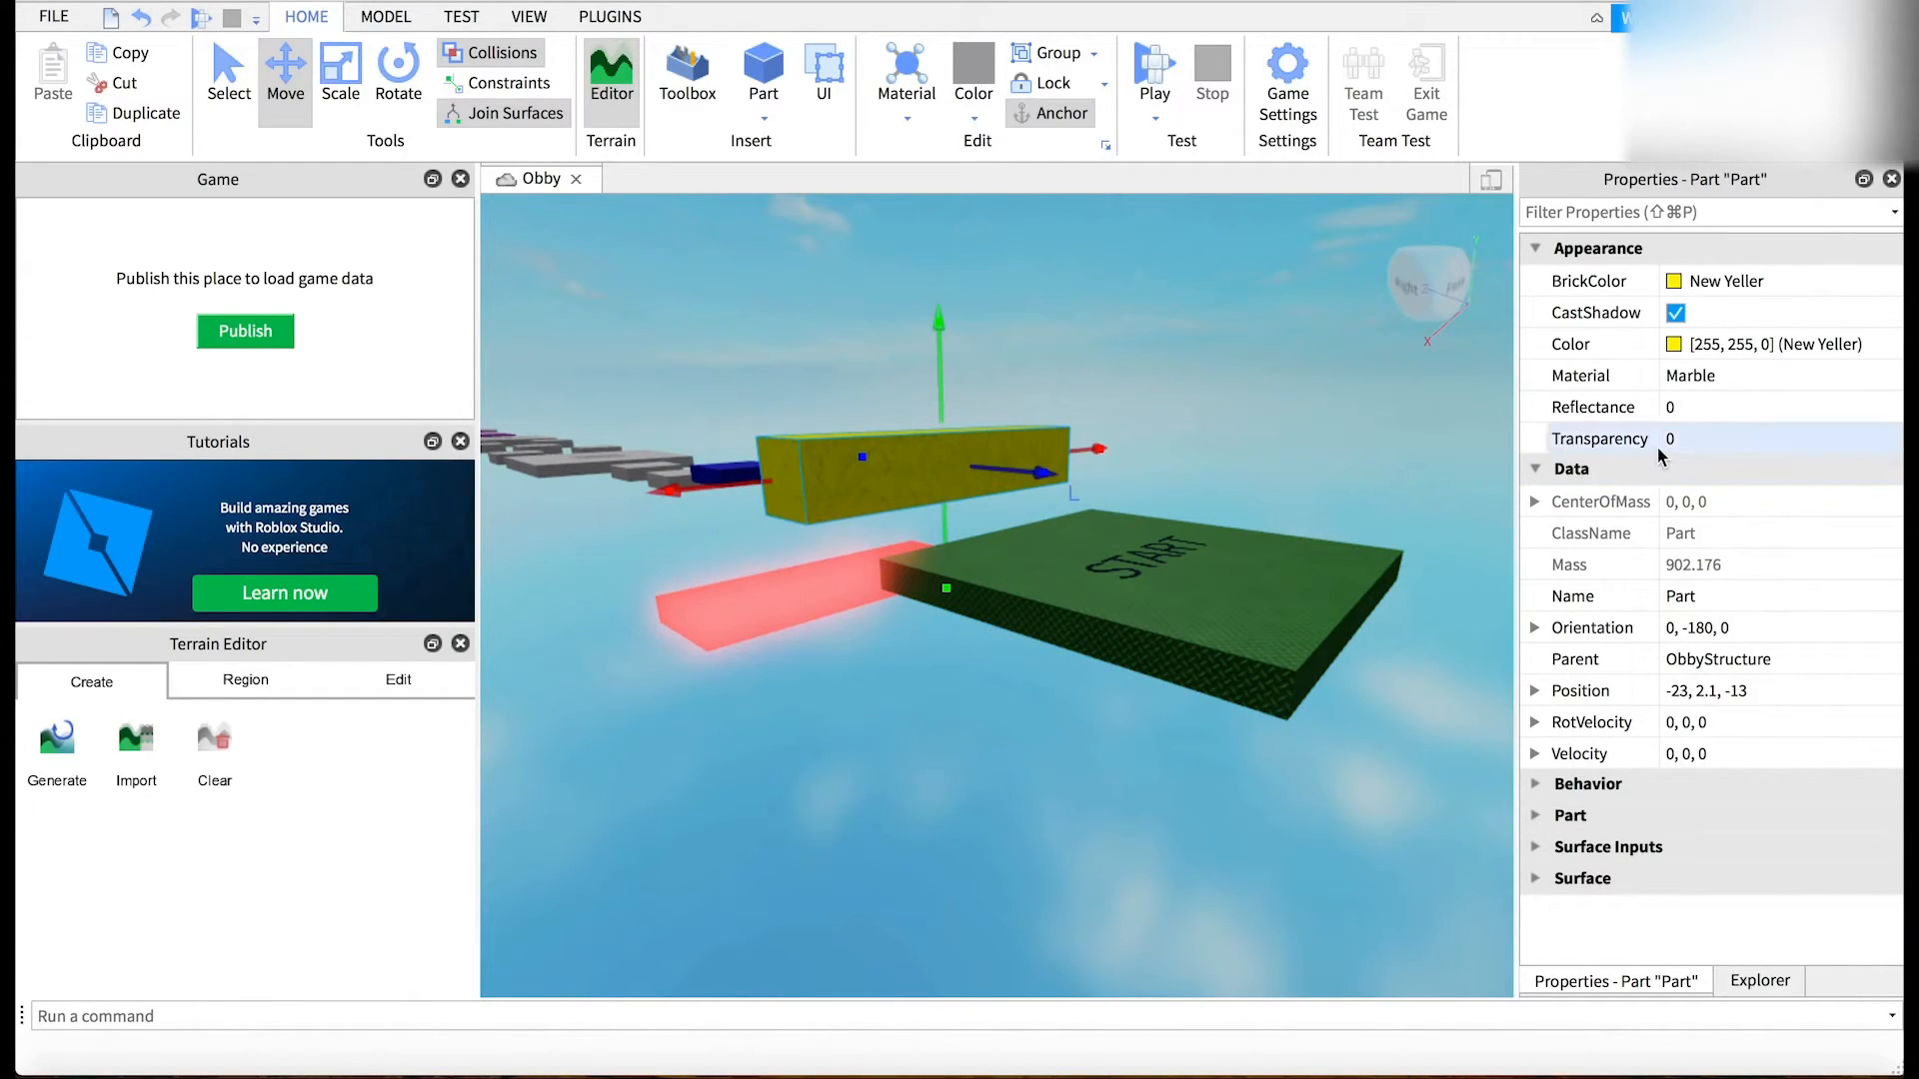
left_click(1689, 441)
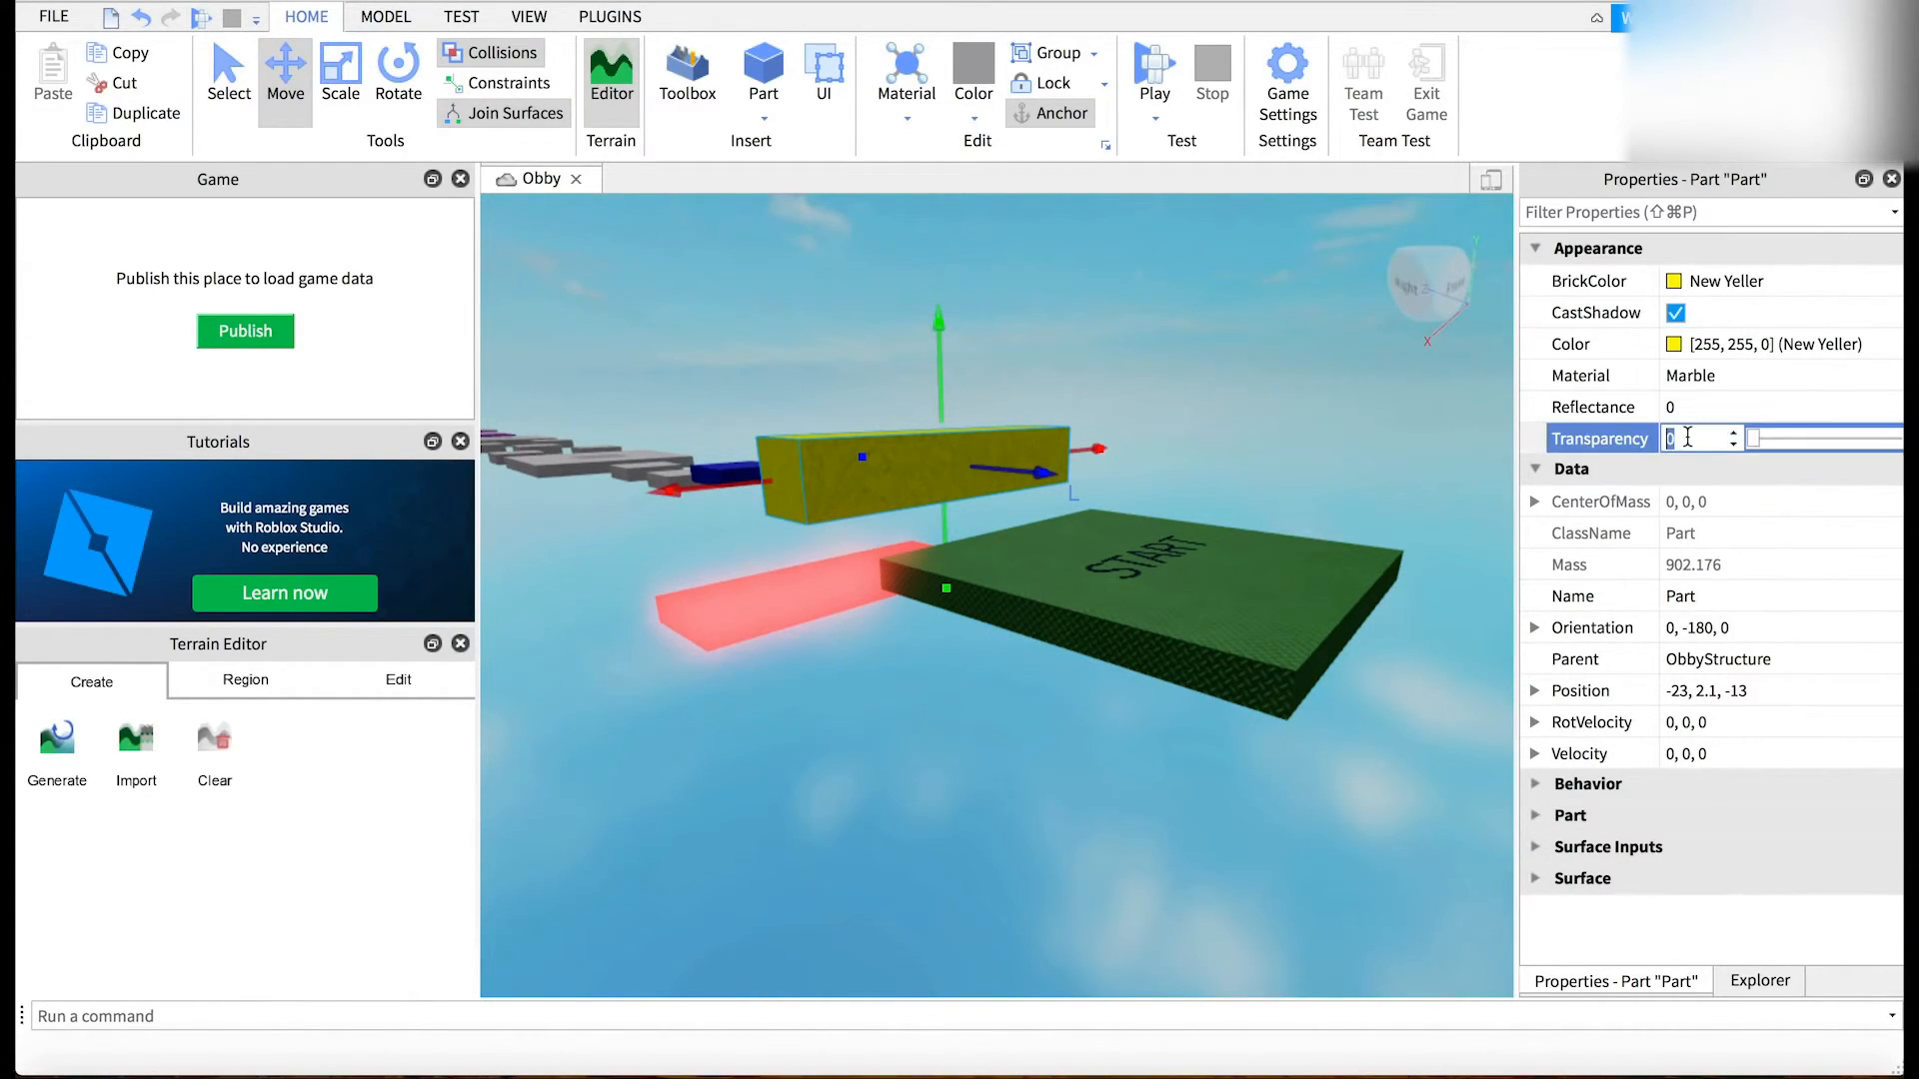
left_click(1736, 437)
left_click(1736, 437)
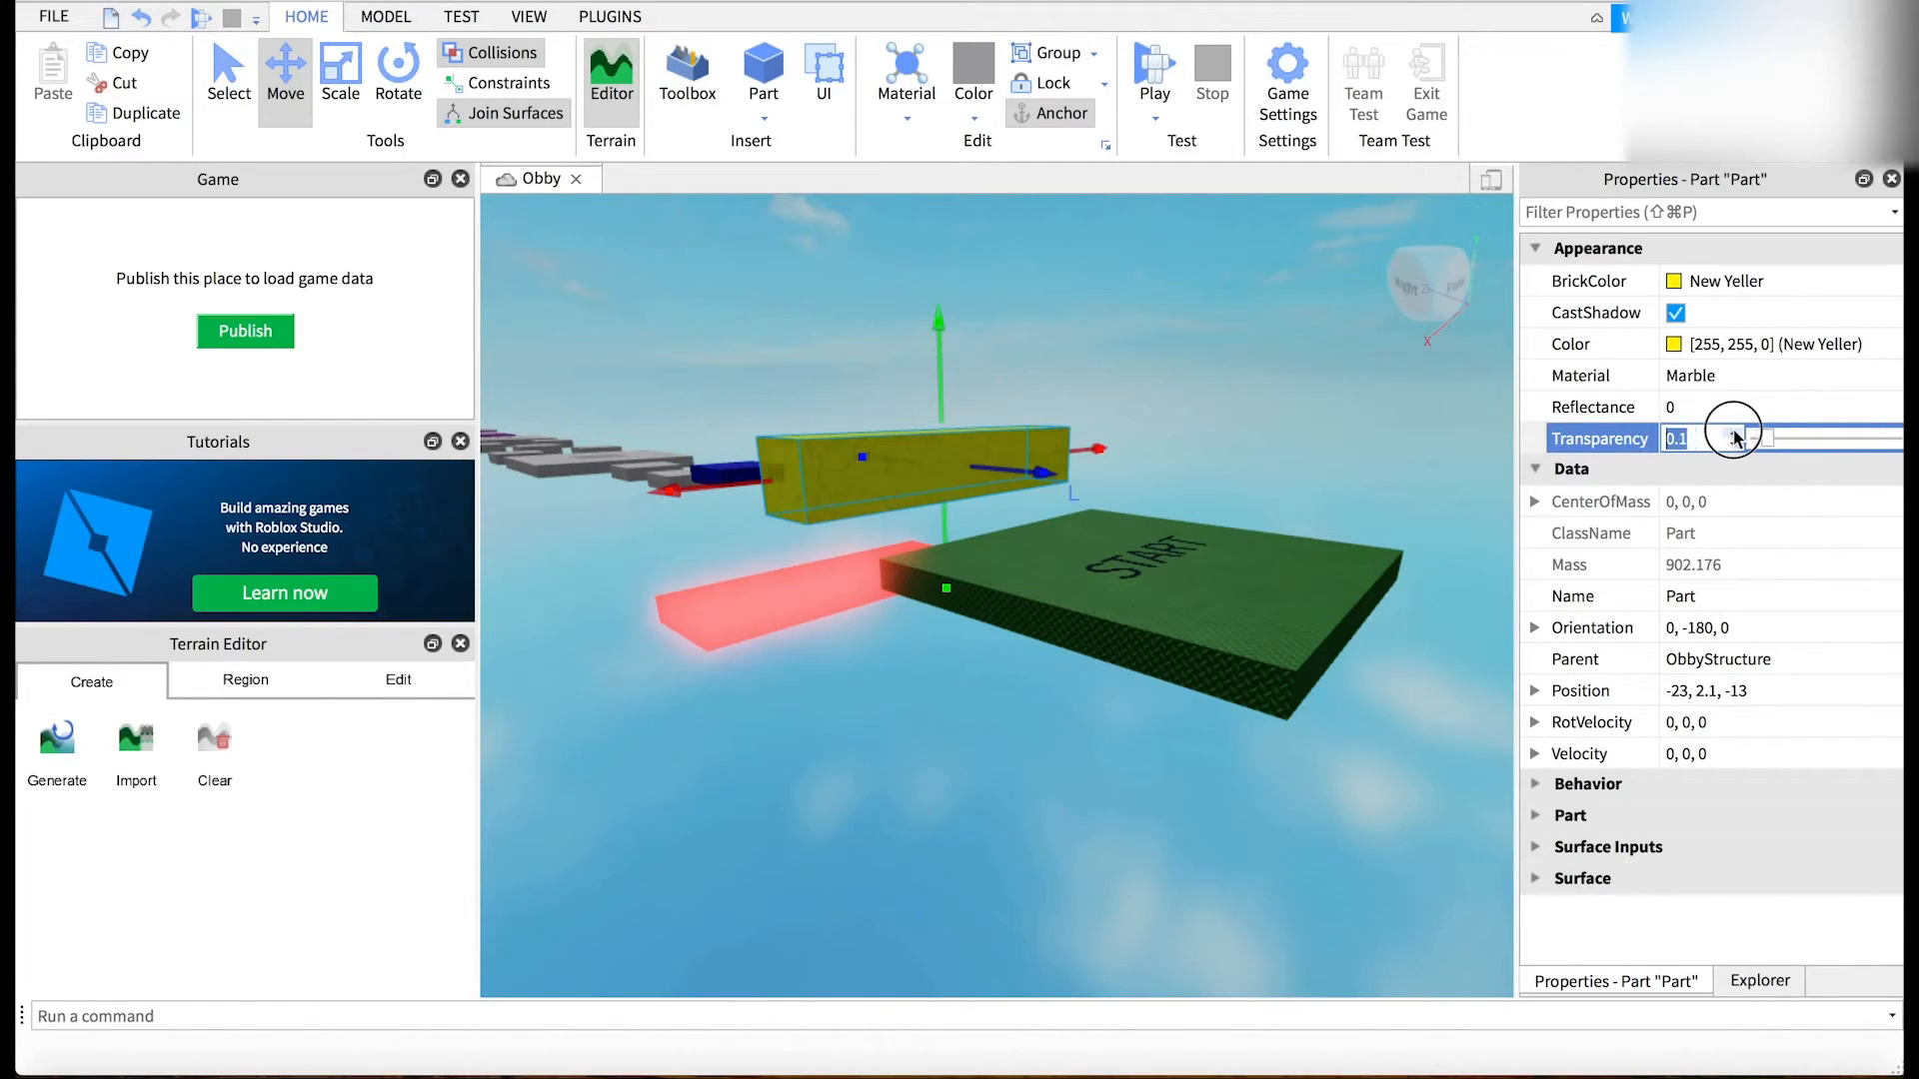
left_click(1736, 437)
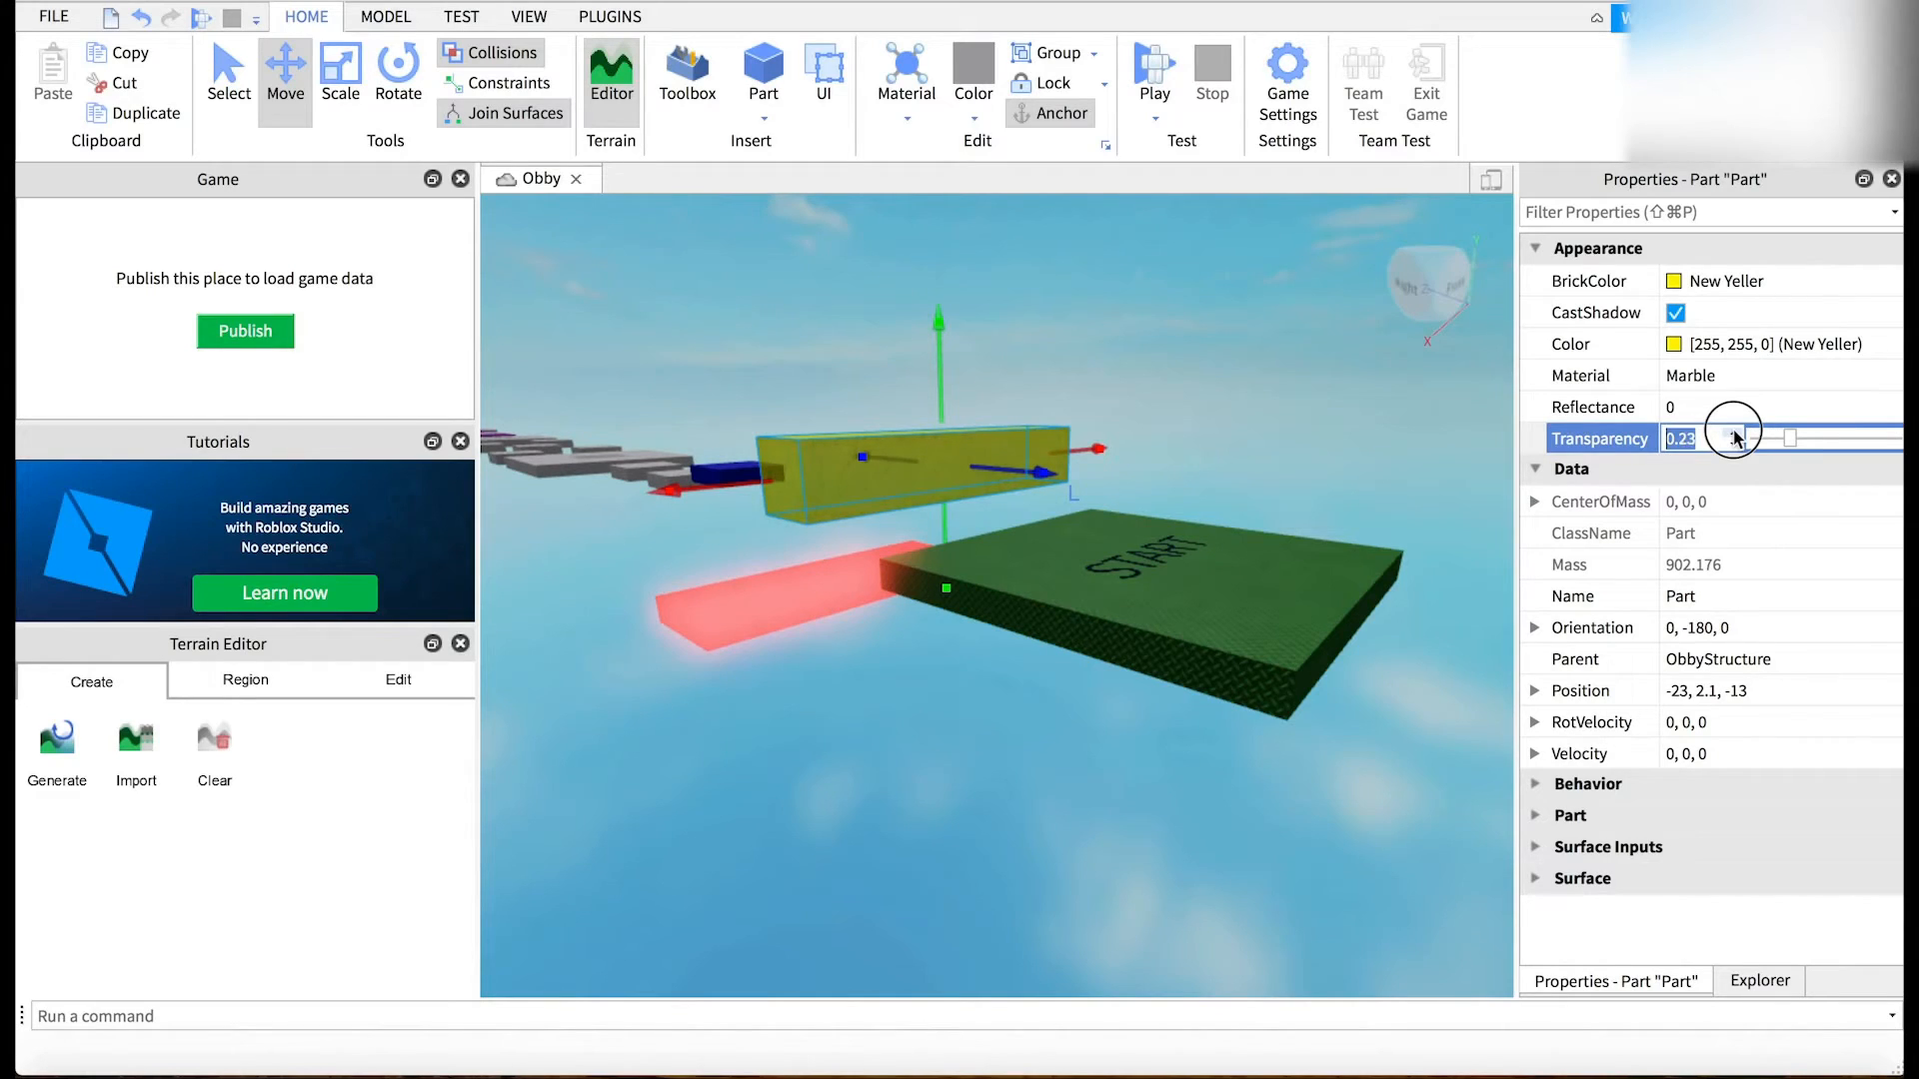
left_click(1736, 437)
left_click(1736, 437)
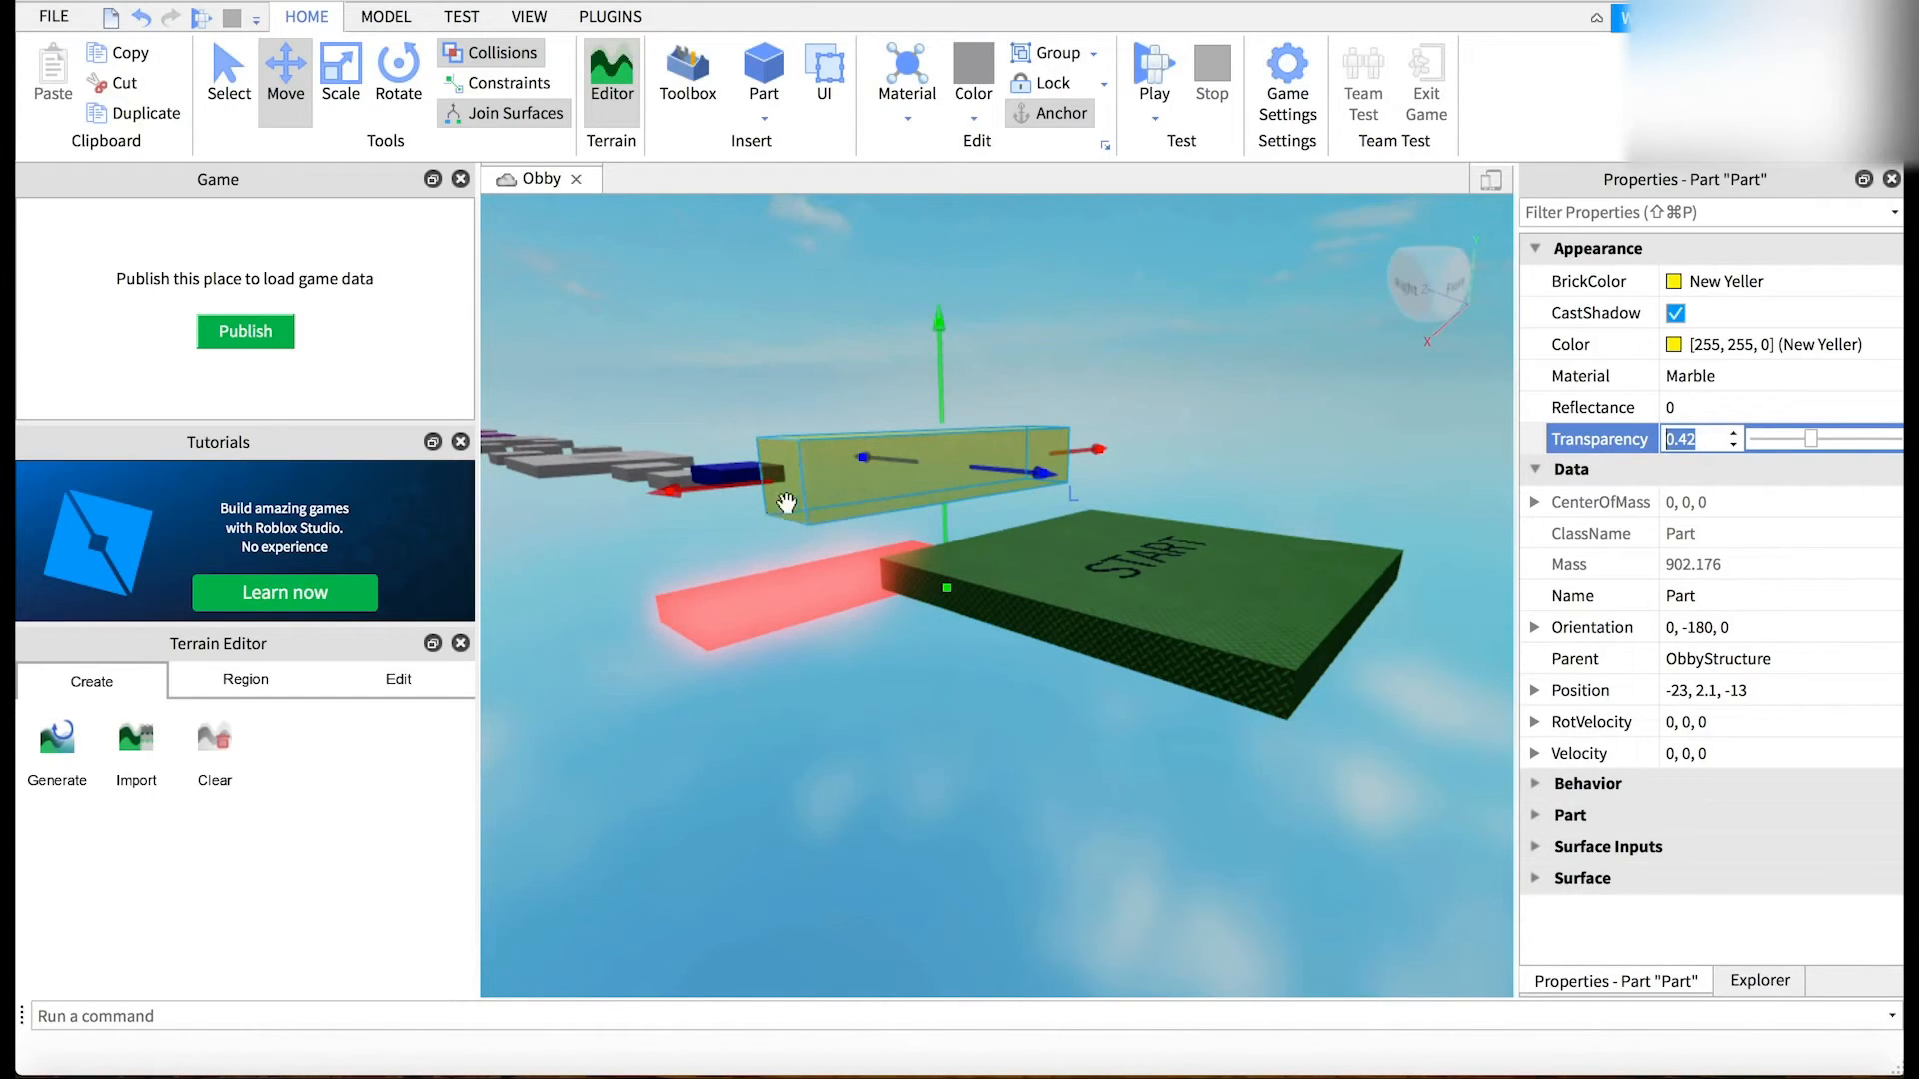
- Lower the yellow platform's transparency back to 0
left_click(1732, 447)
left_click(1731, 447)
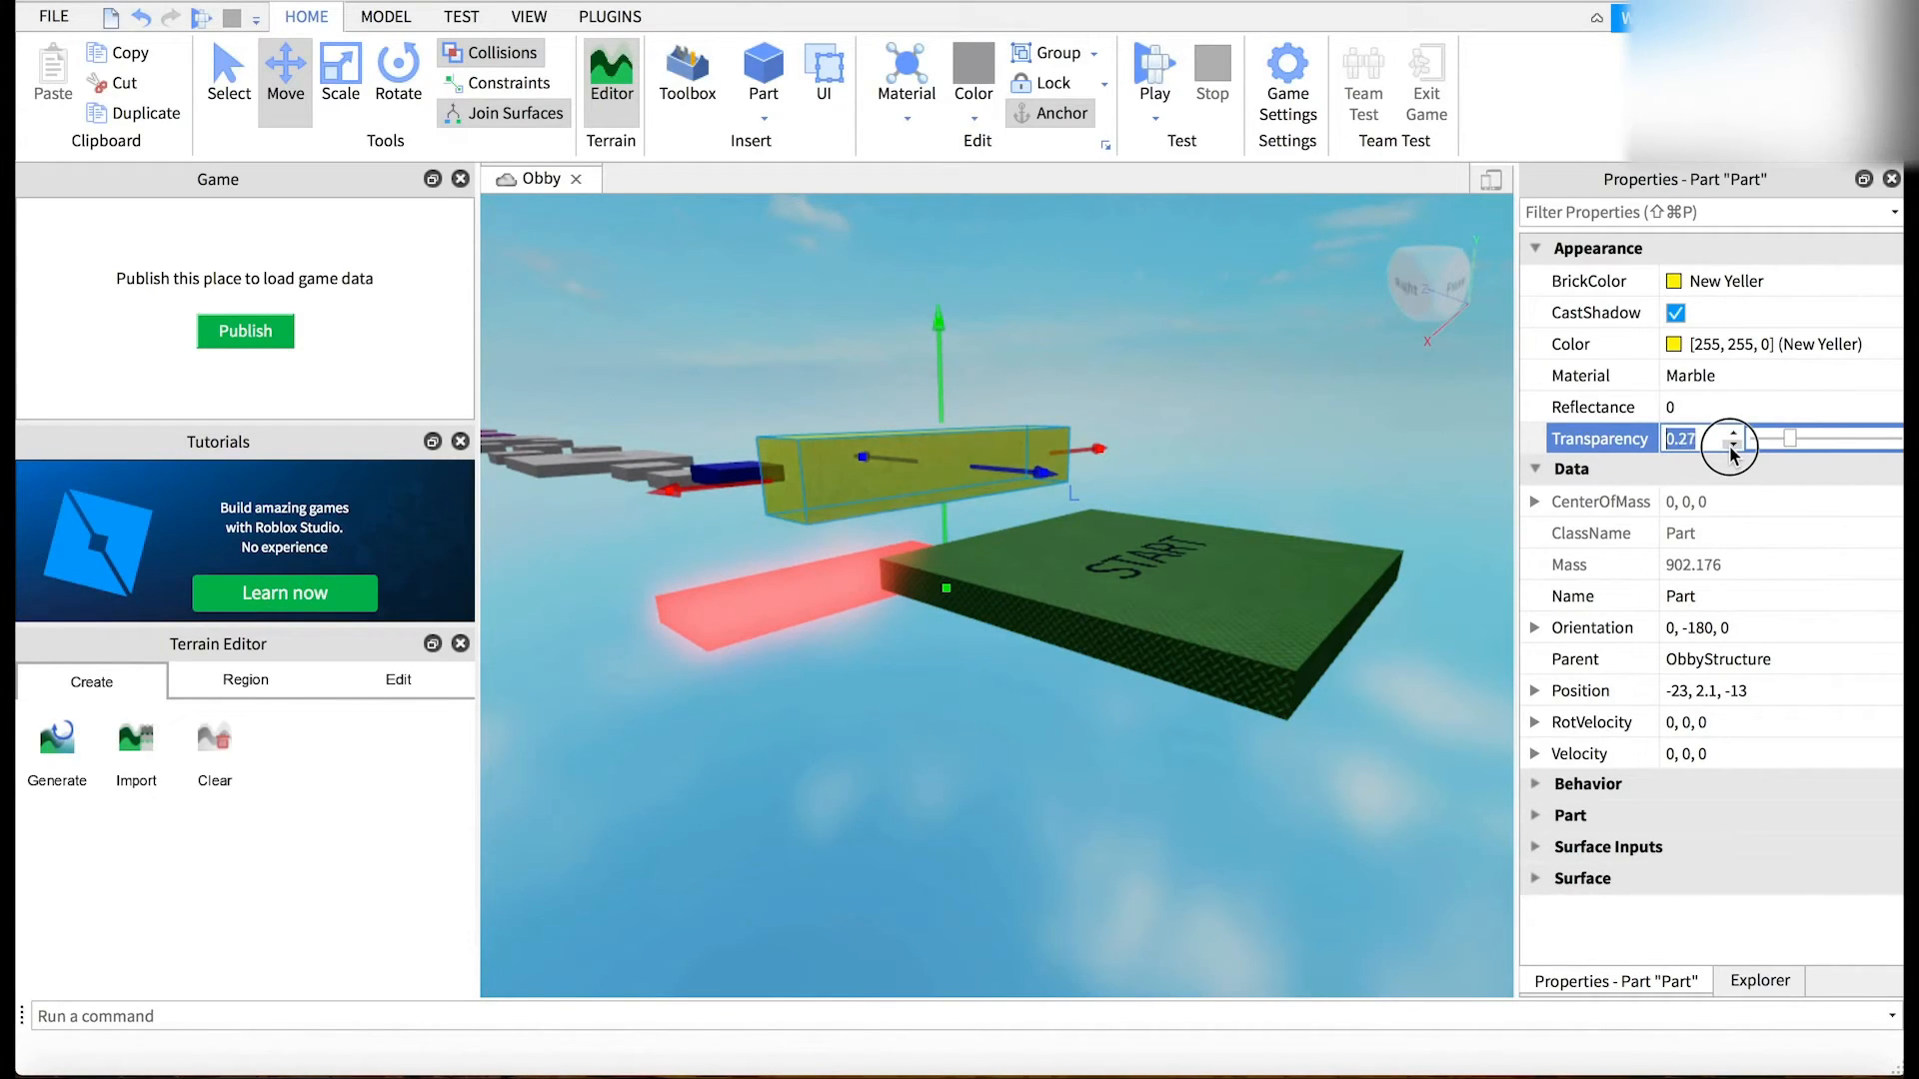
left_click(1732, 446)
left_click(1732, 446)
left_click(1732, 447)
left_click(1731, 447)
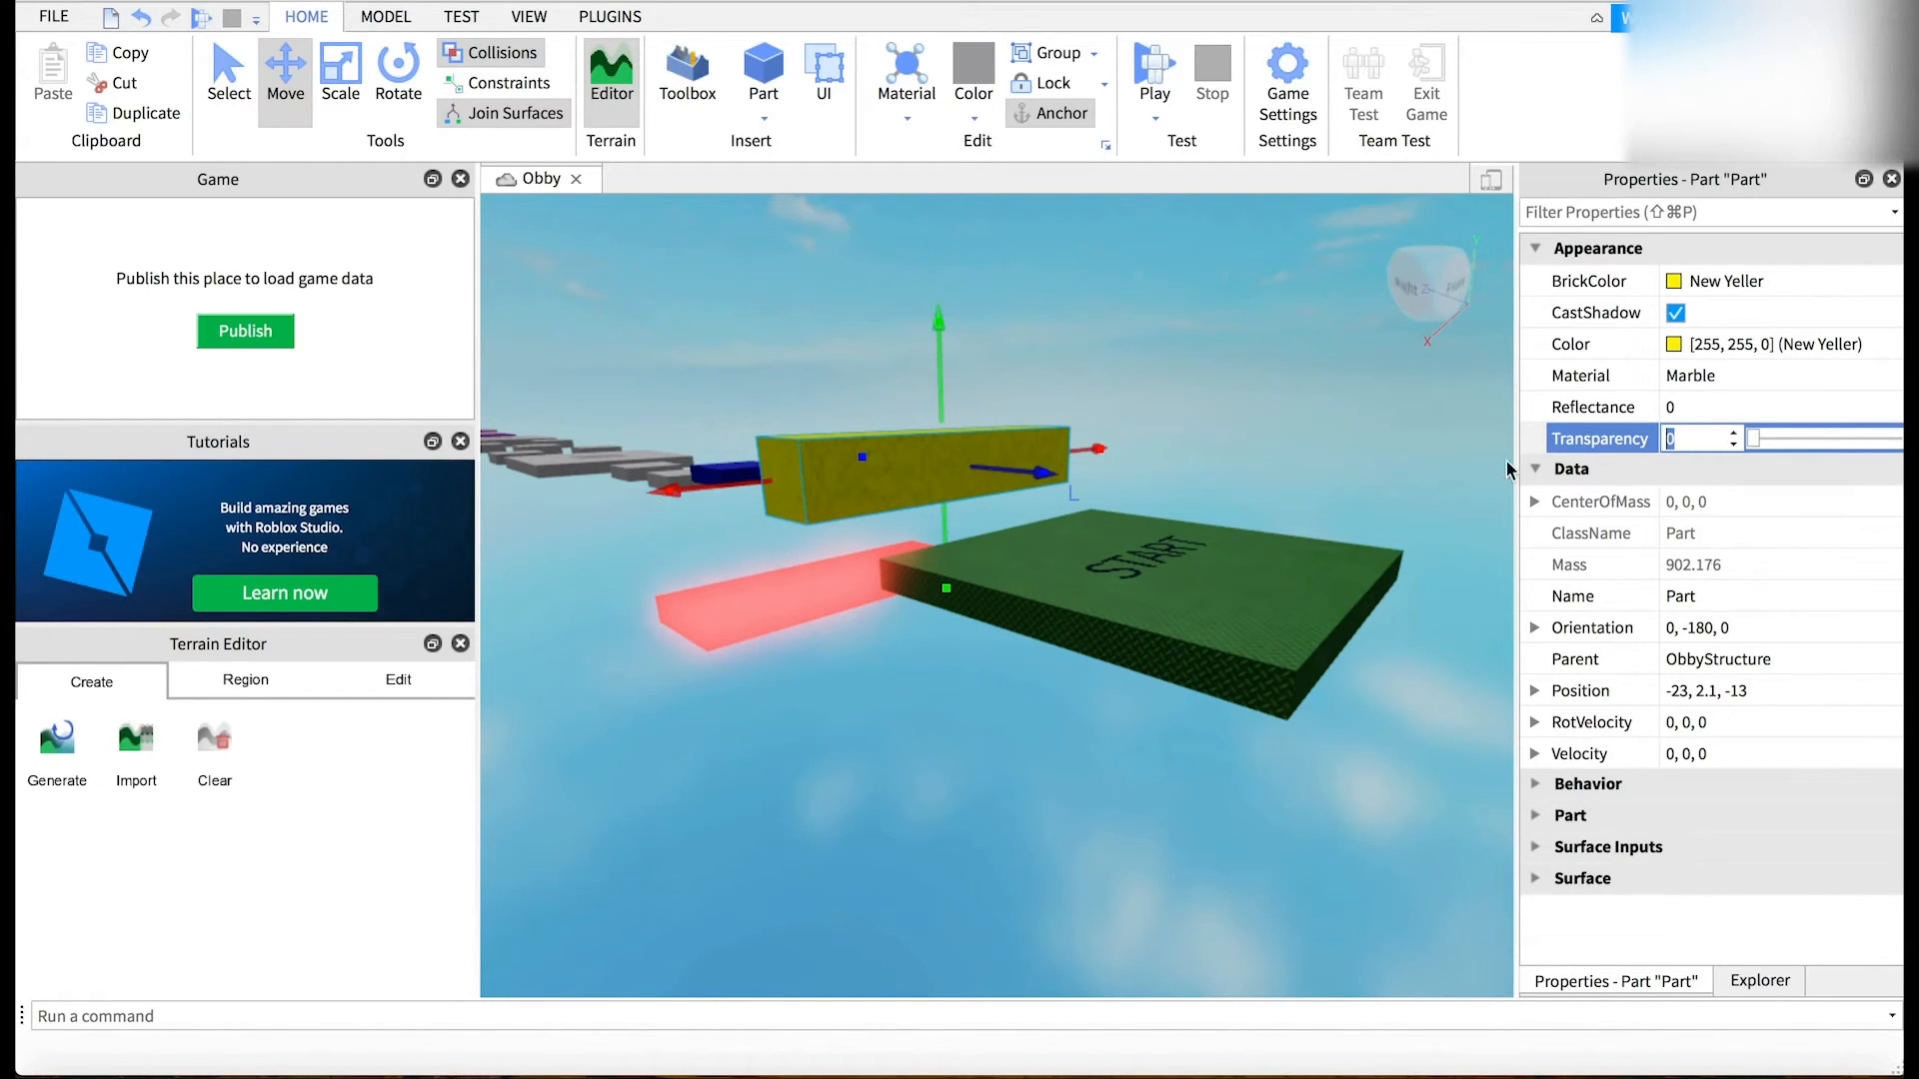
- Set the transparency of the yellow platform to 0.43
left_click(1734, 433)
left_click(1734, 433)
left_click(1734, 434)
left_click(1734, 434)
left_click(1734, 434)
left_click(1734, 434)
left_click(1734, 435)
left_click(1734, 436)
left_click(1734, 436)
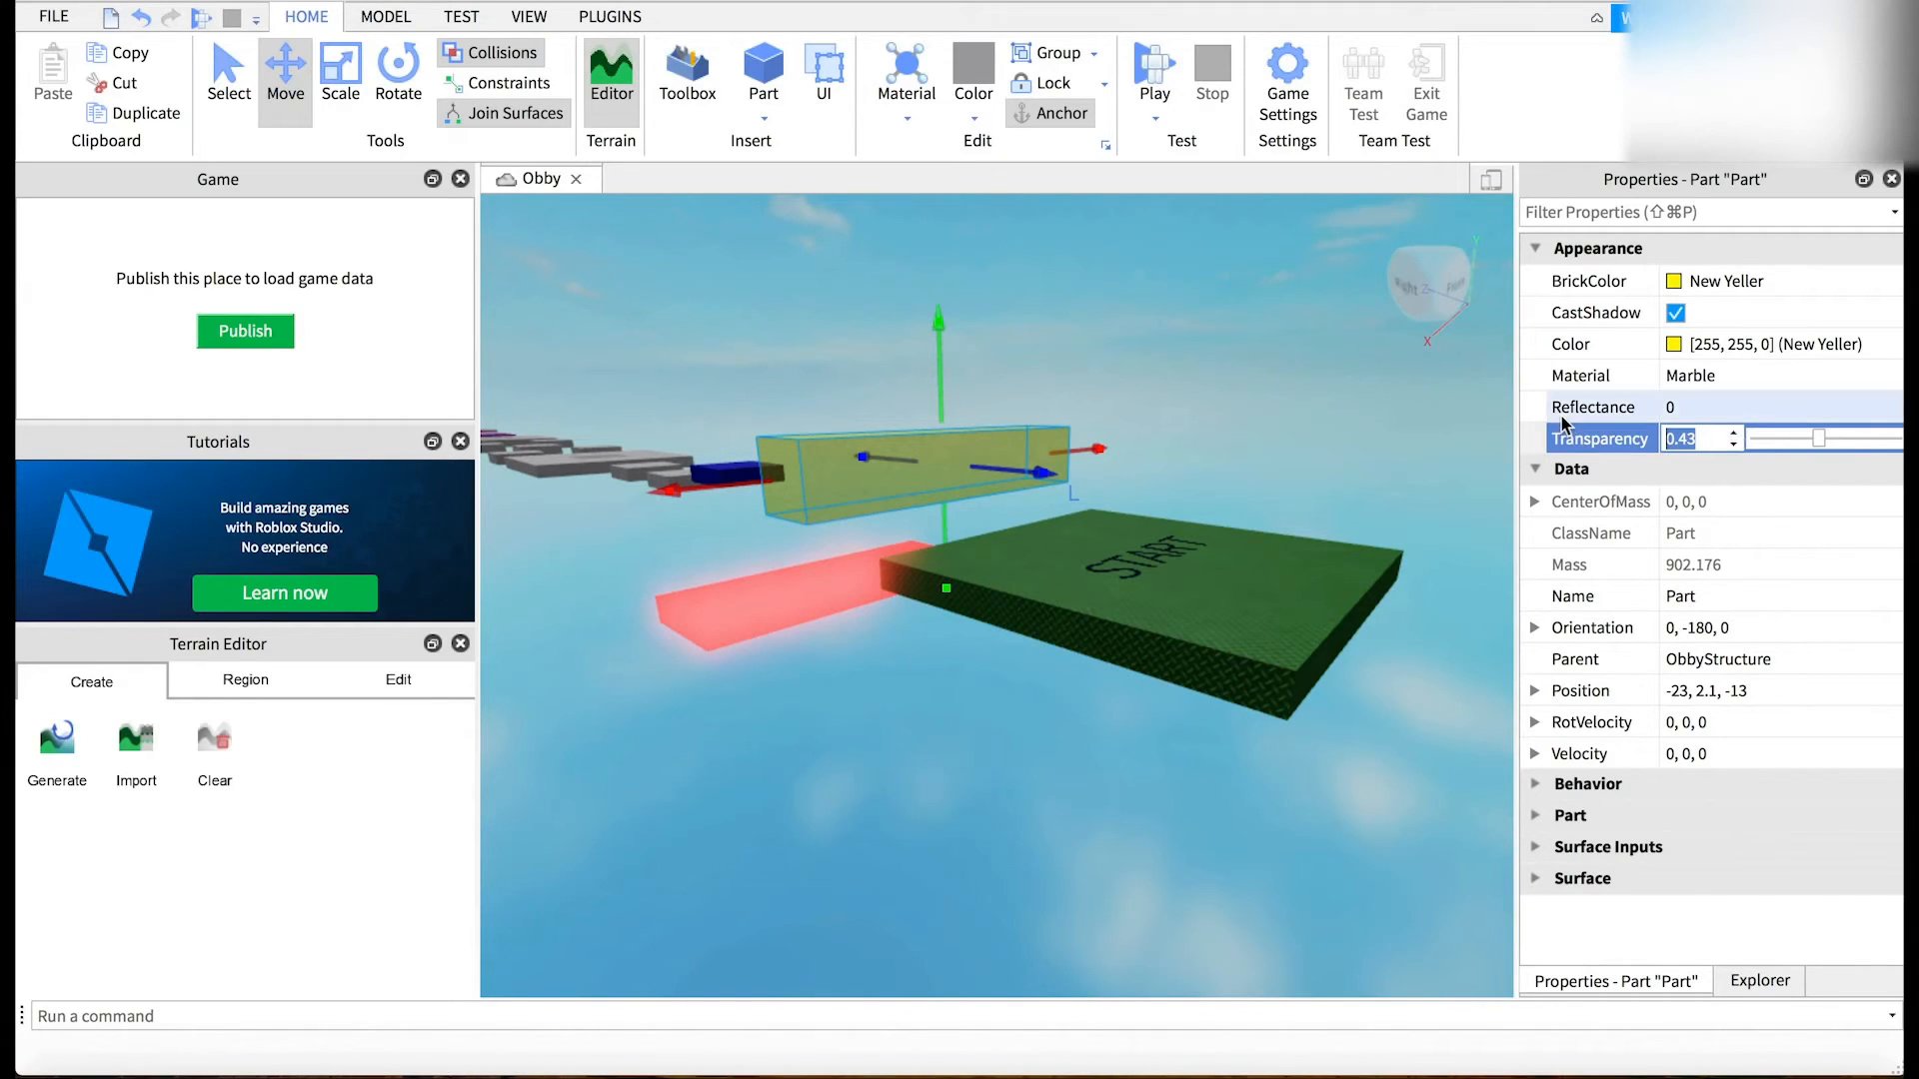
- Delete the yellow platform and undo the deletion
key("Delete")
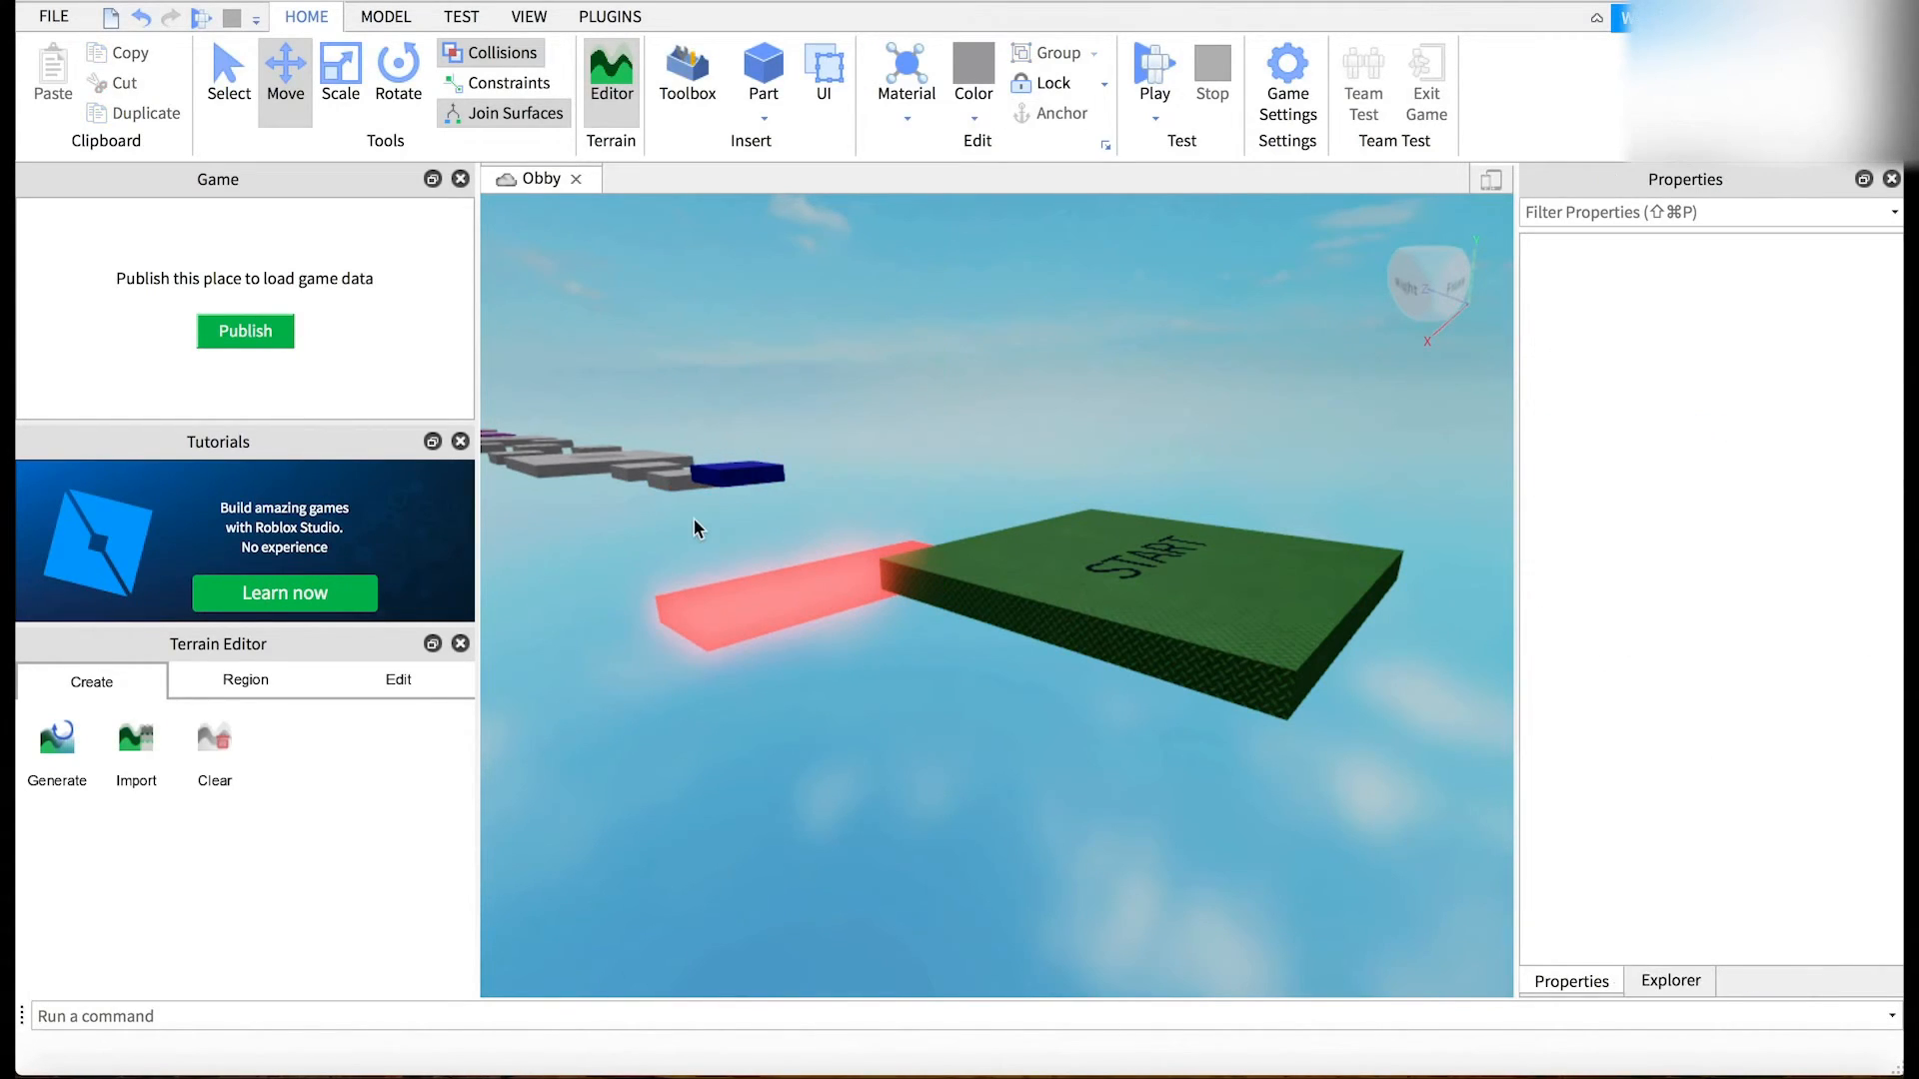
key("super+z")
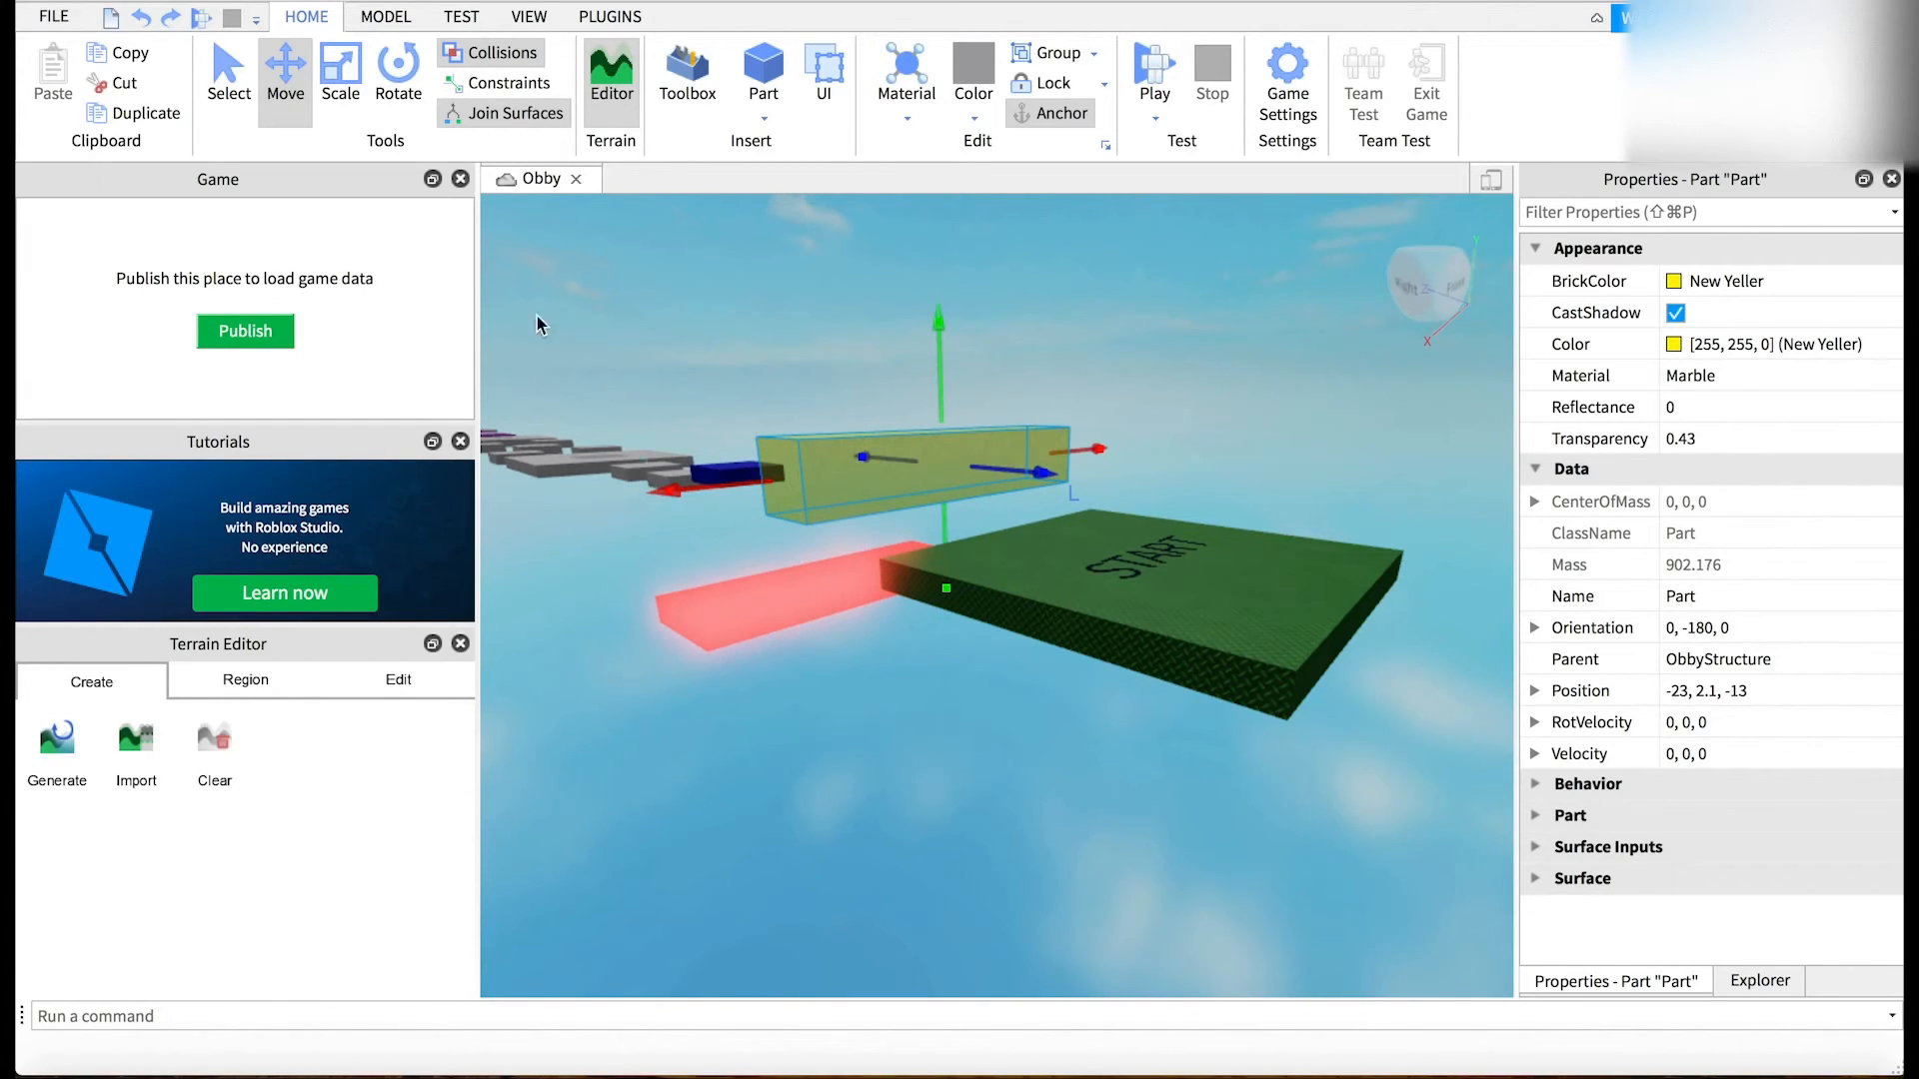
- Delete the small grey platform directly behind the blue platform, at position -14, 0.6, 4
left_click(229, 88)
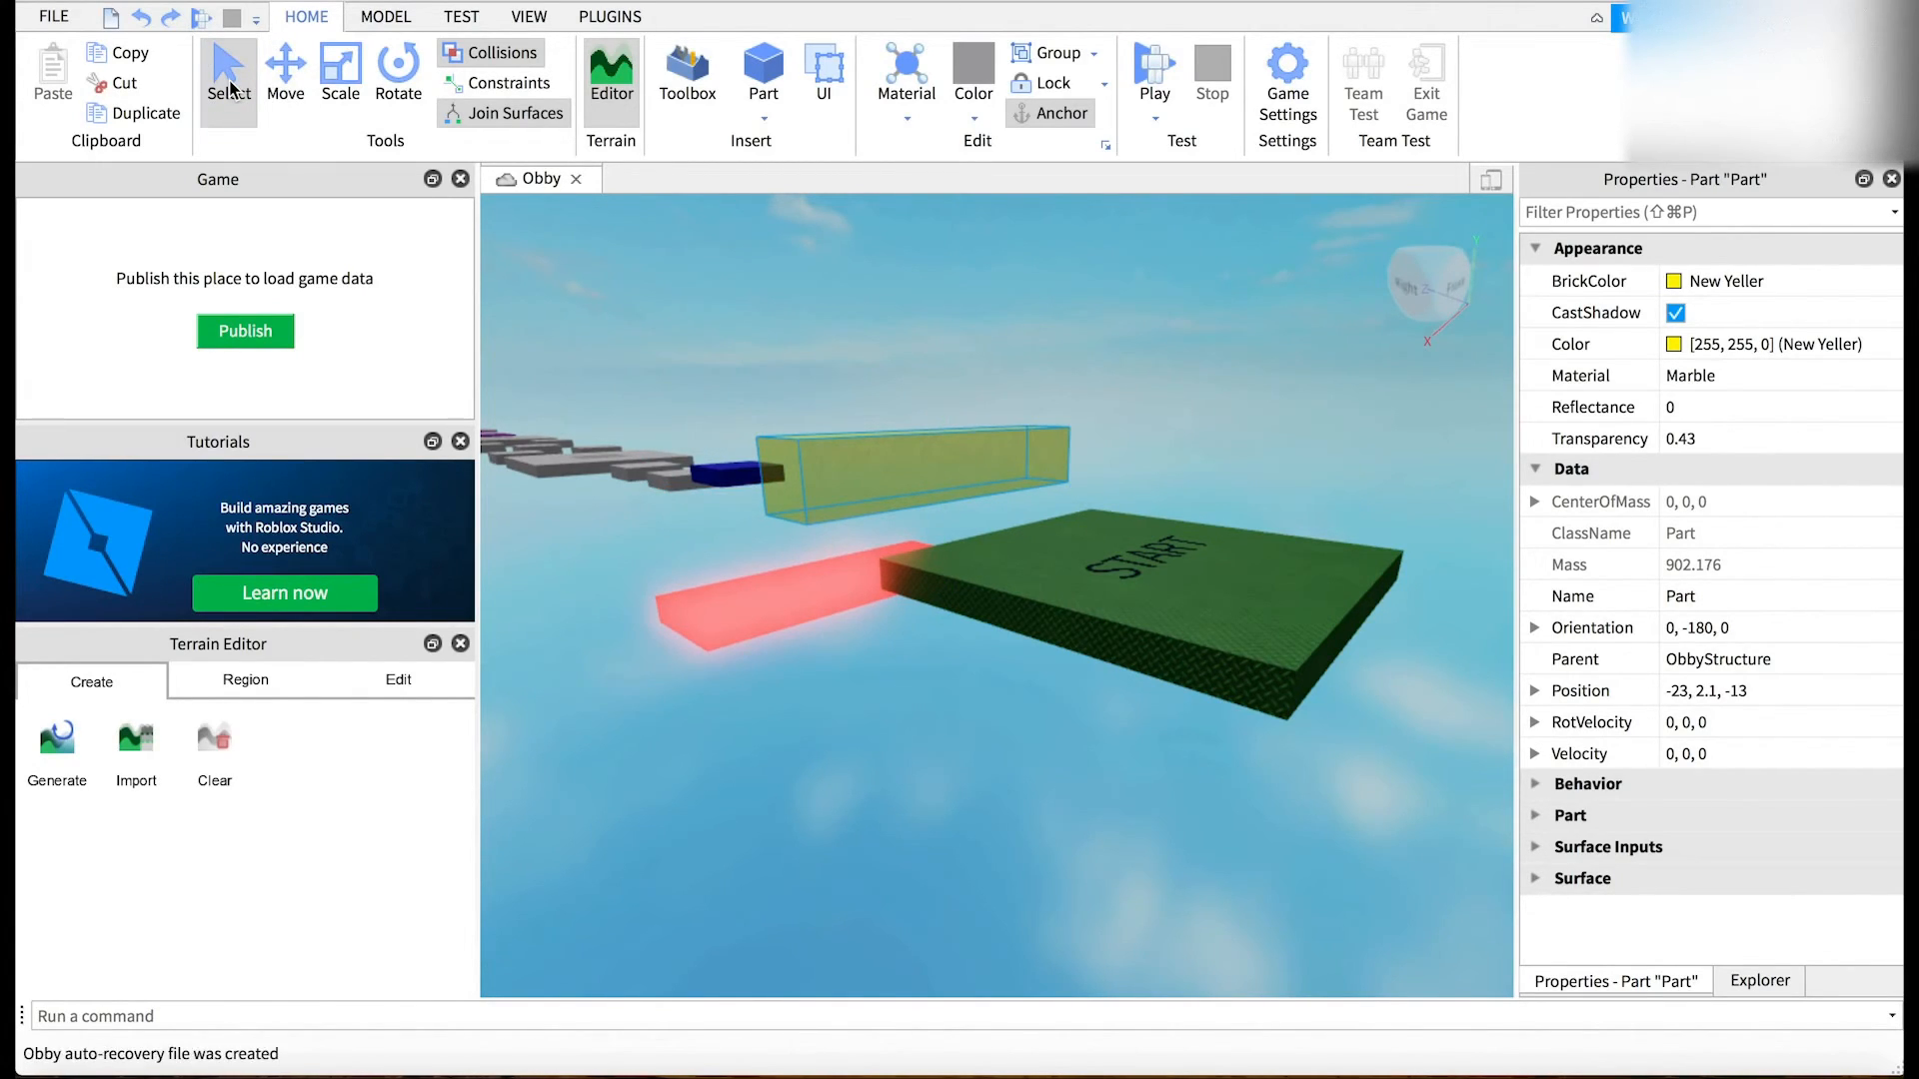
left_click(662, 487)
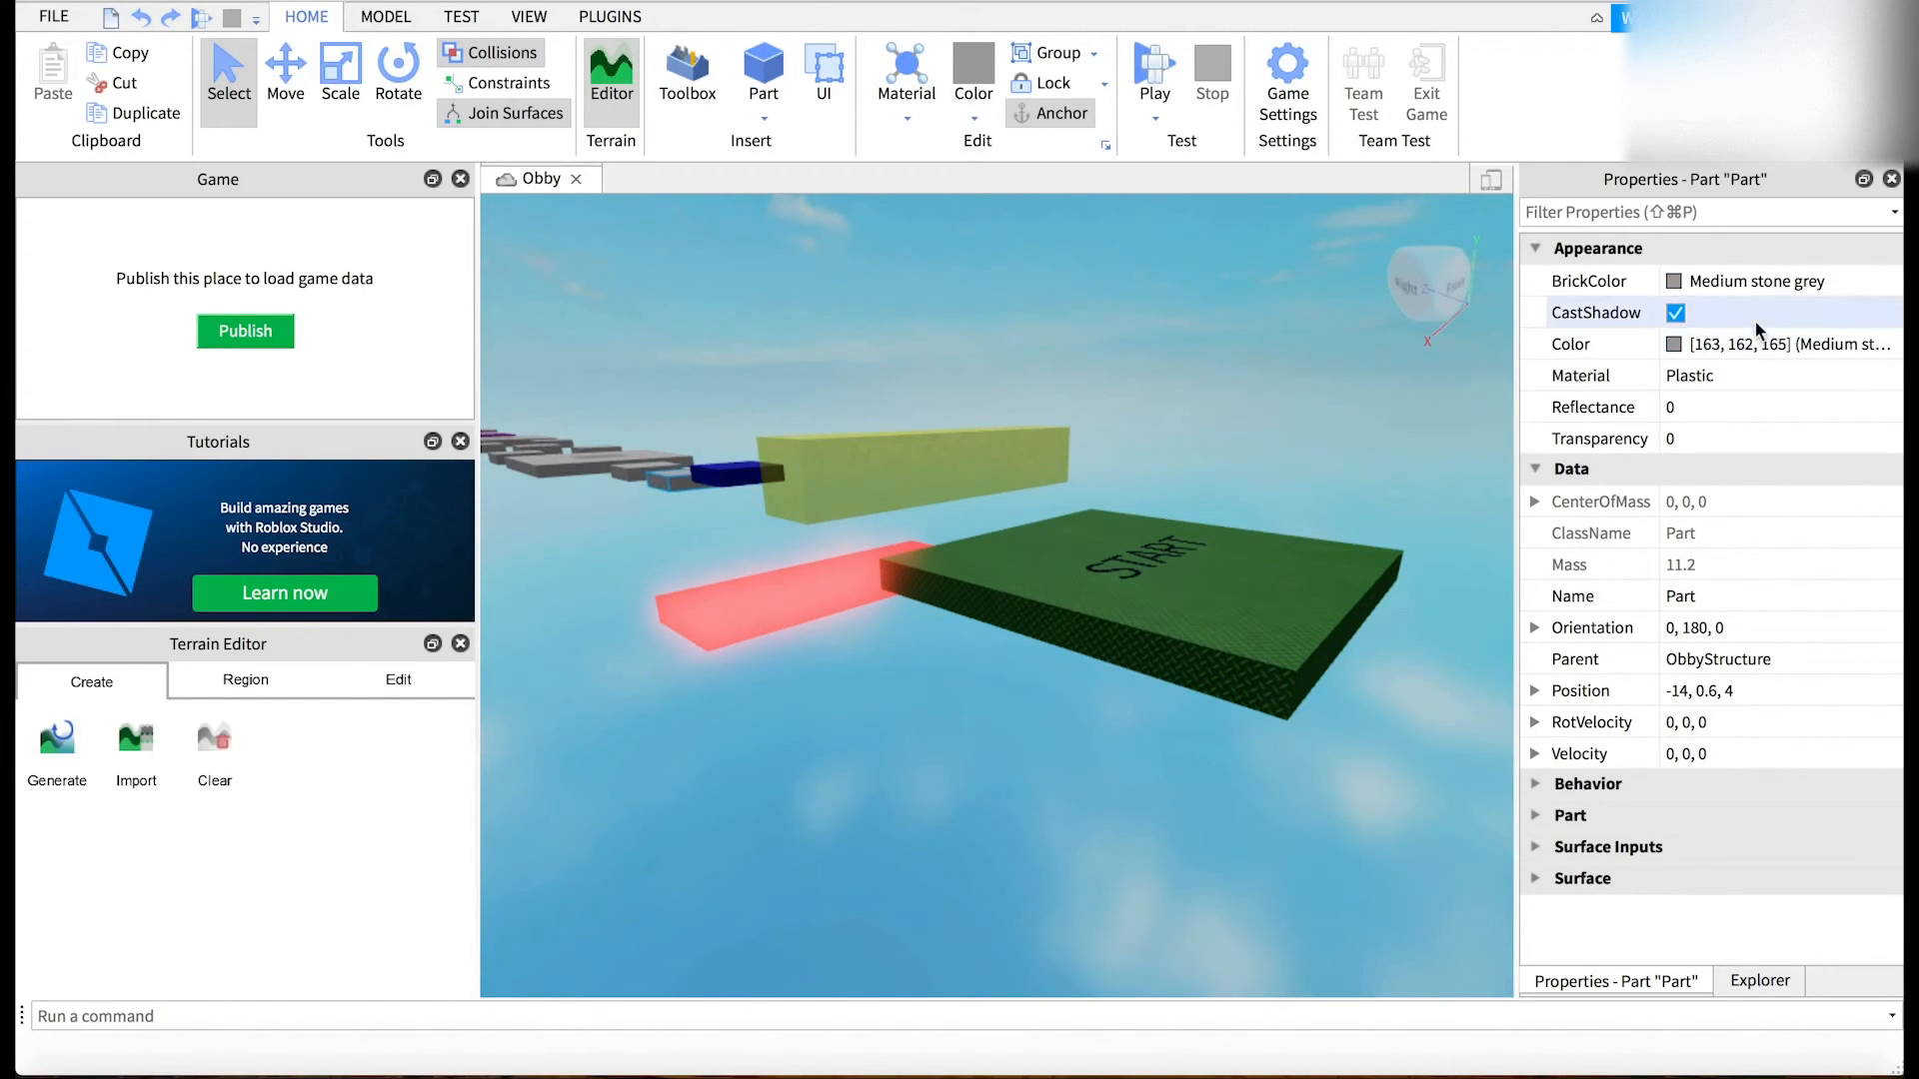
right_click(660, 484)
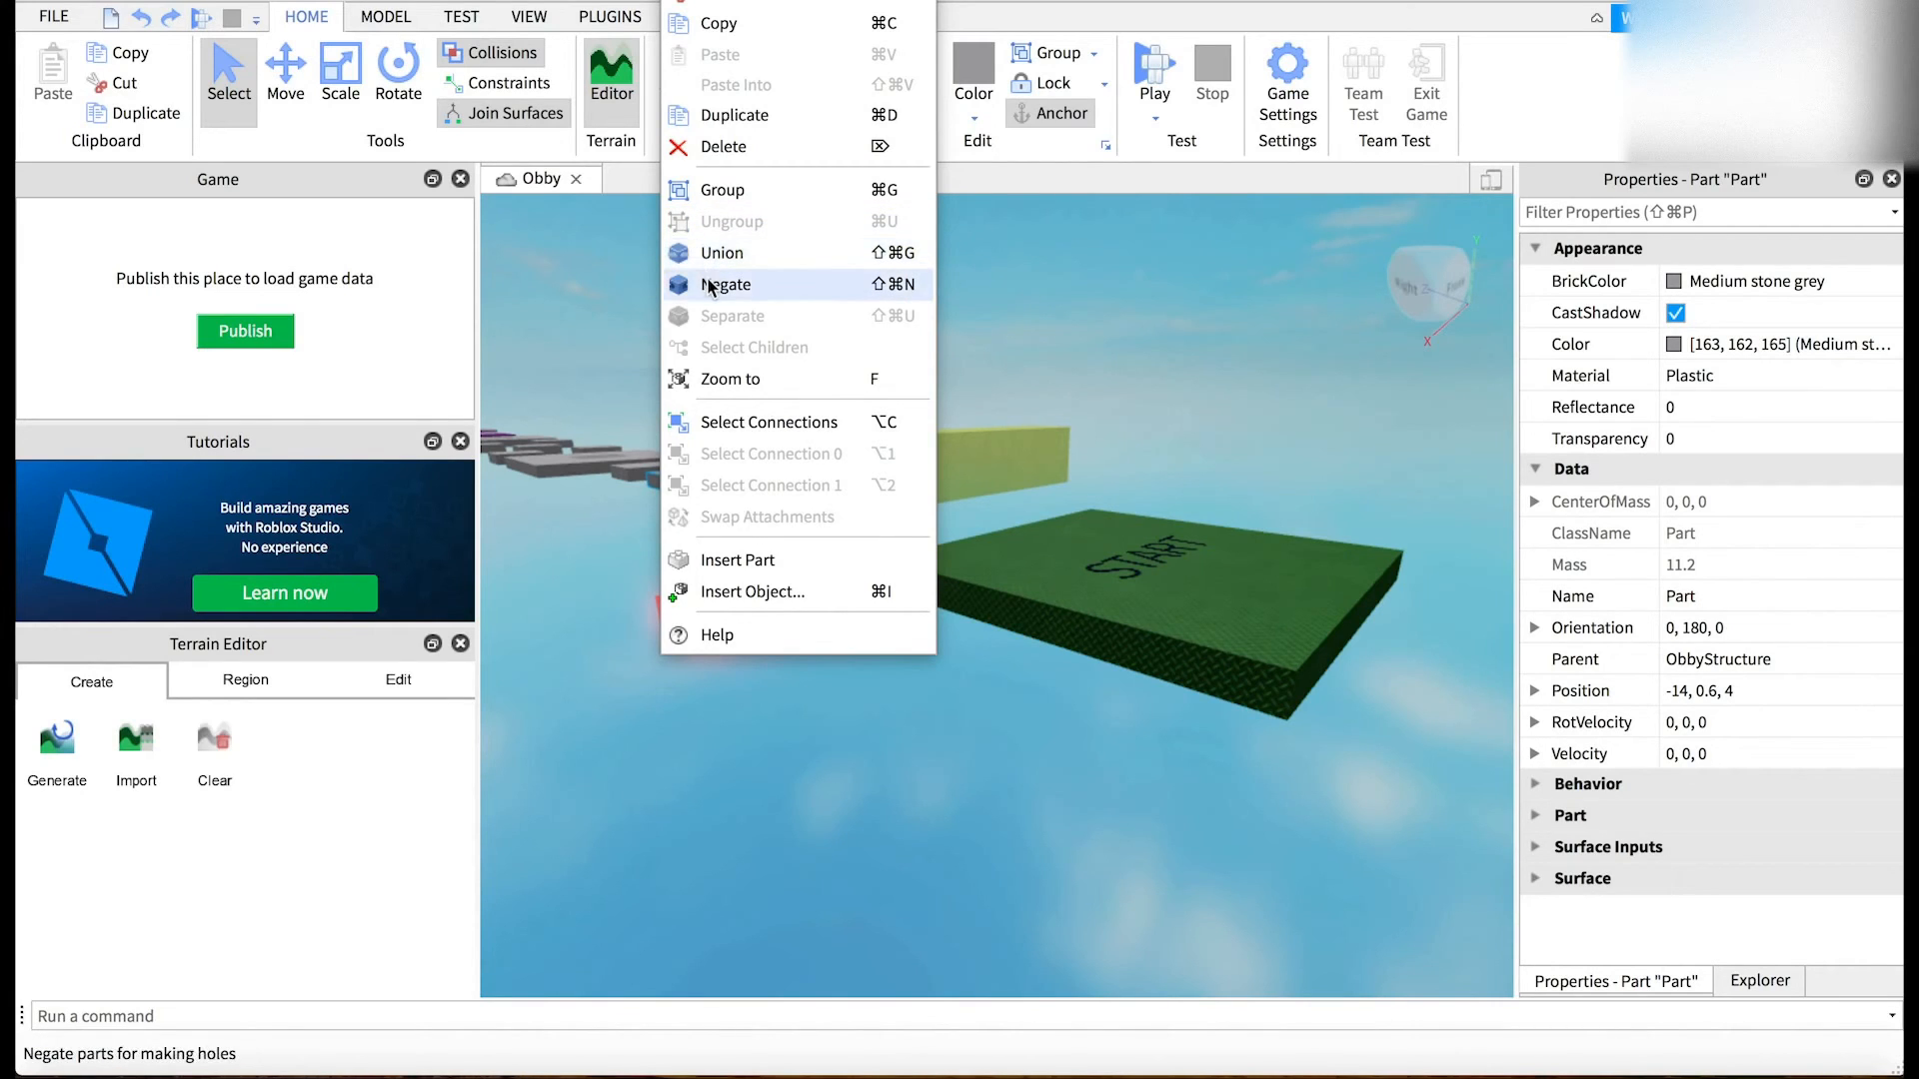
left_click(713, 148)
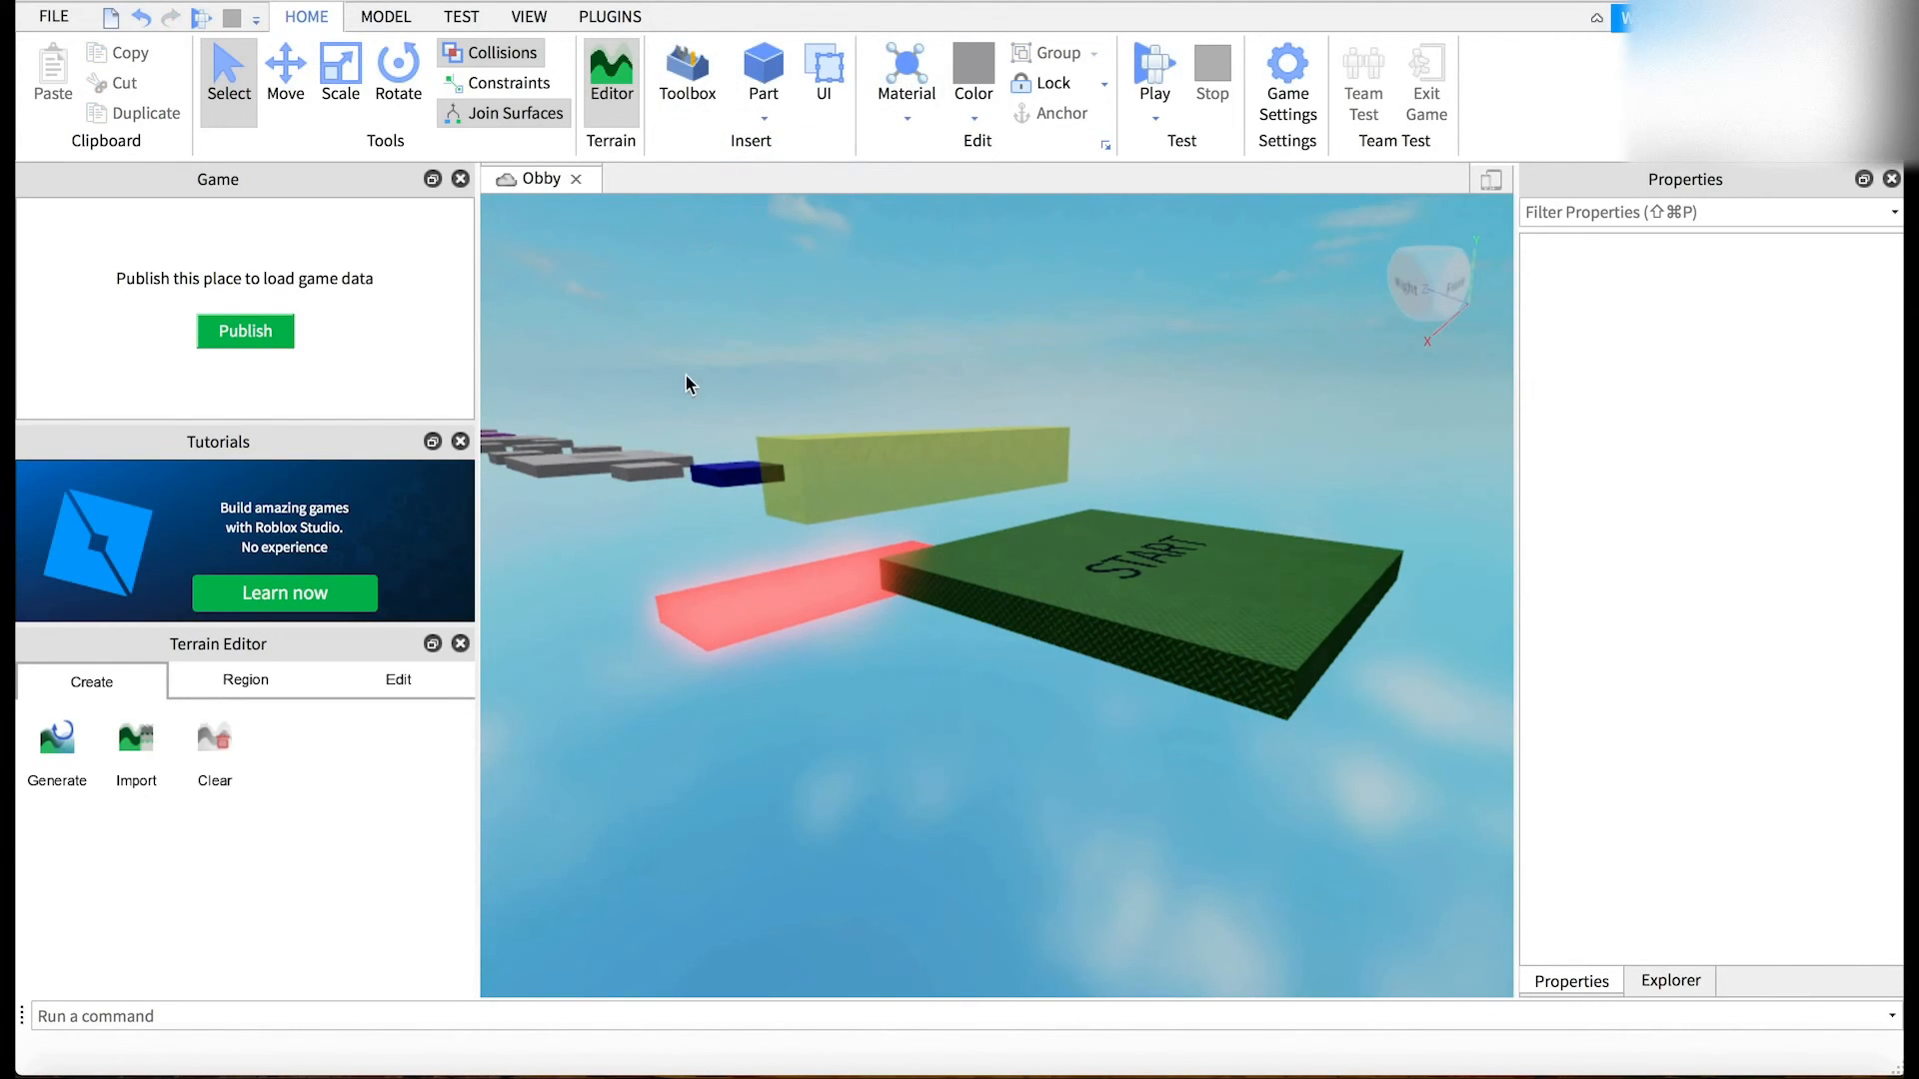
- Delete the next small grey platform in the course, at position -14, 0.6, 12
left_click(644, 473)
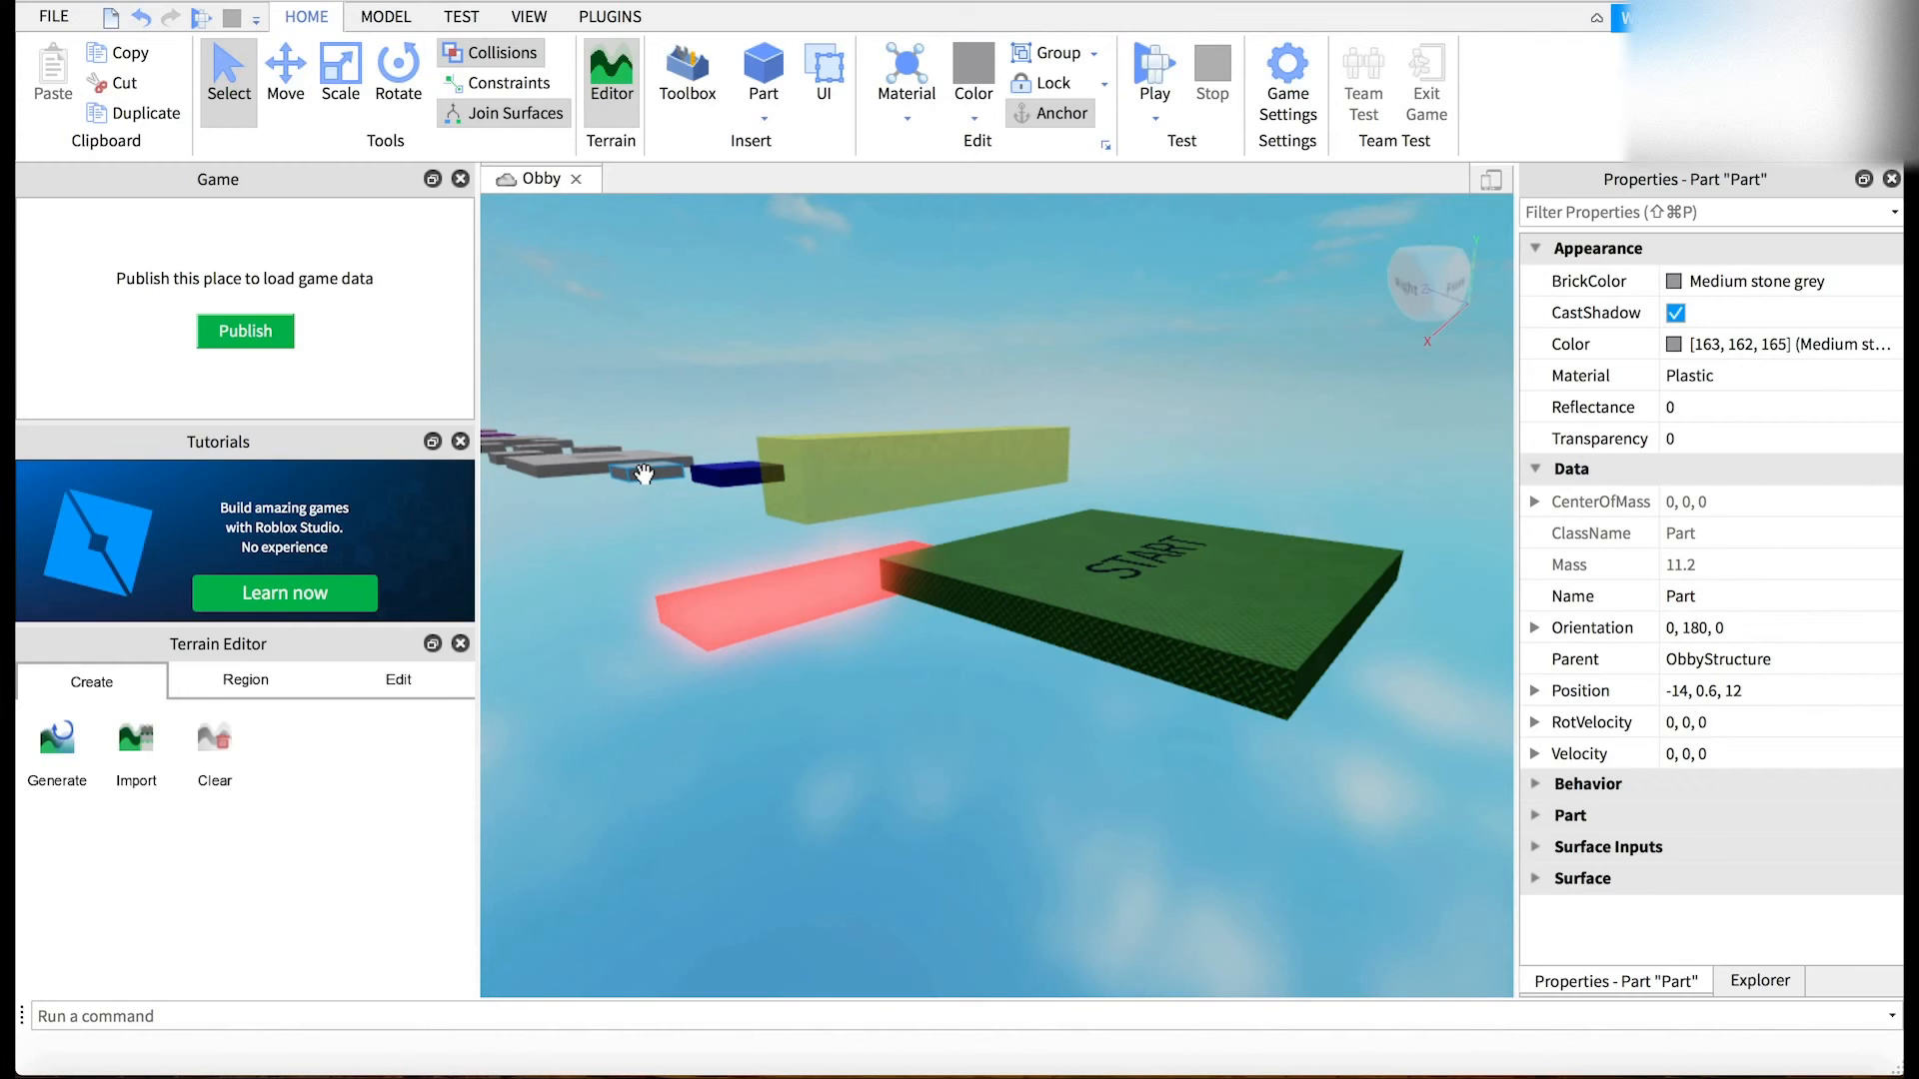
right_click_drag(635, 479, 637, 478)
right_click(635, 479)
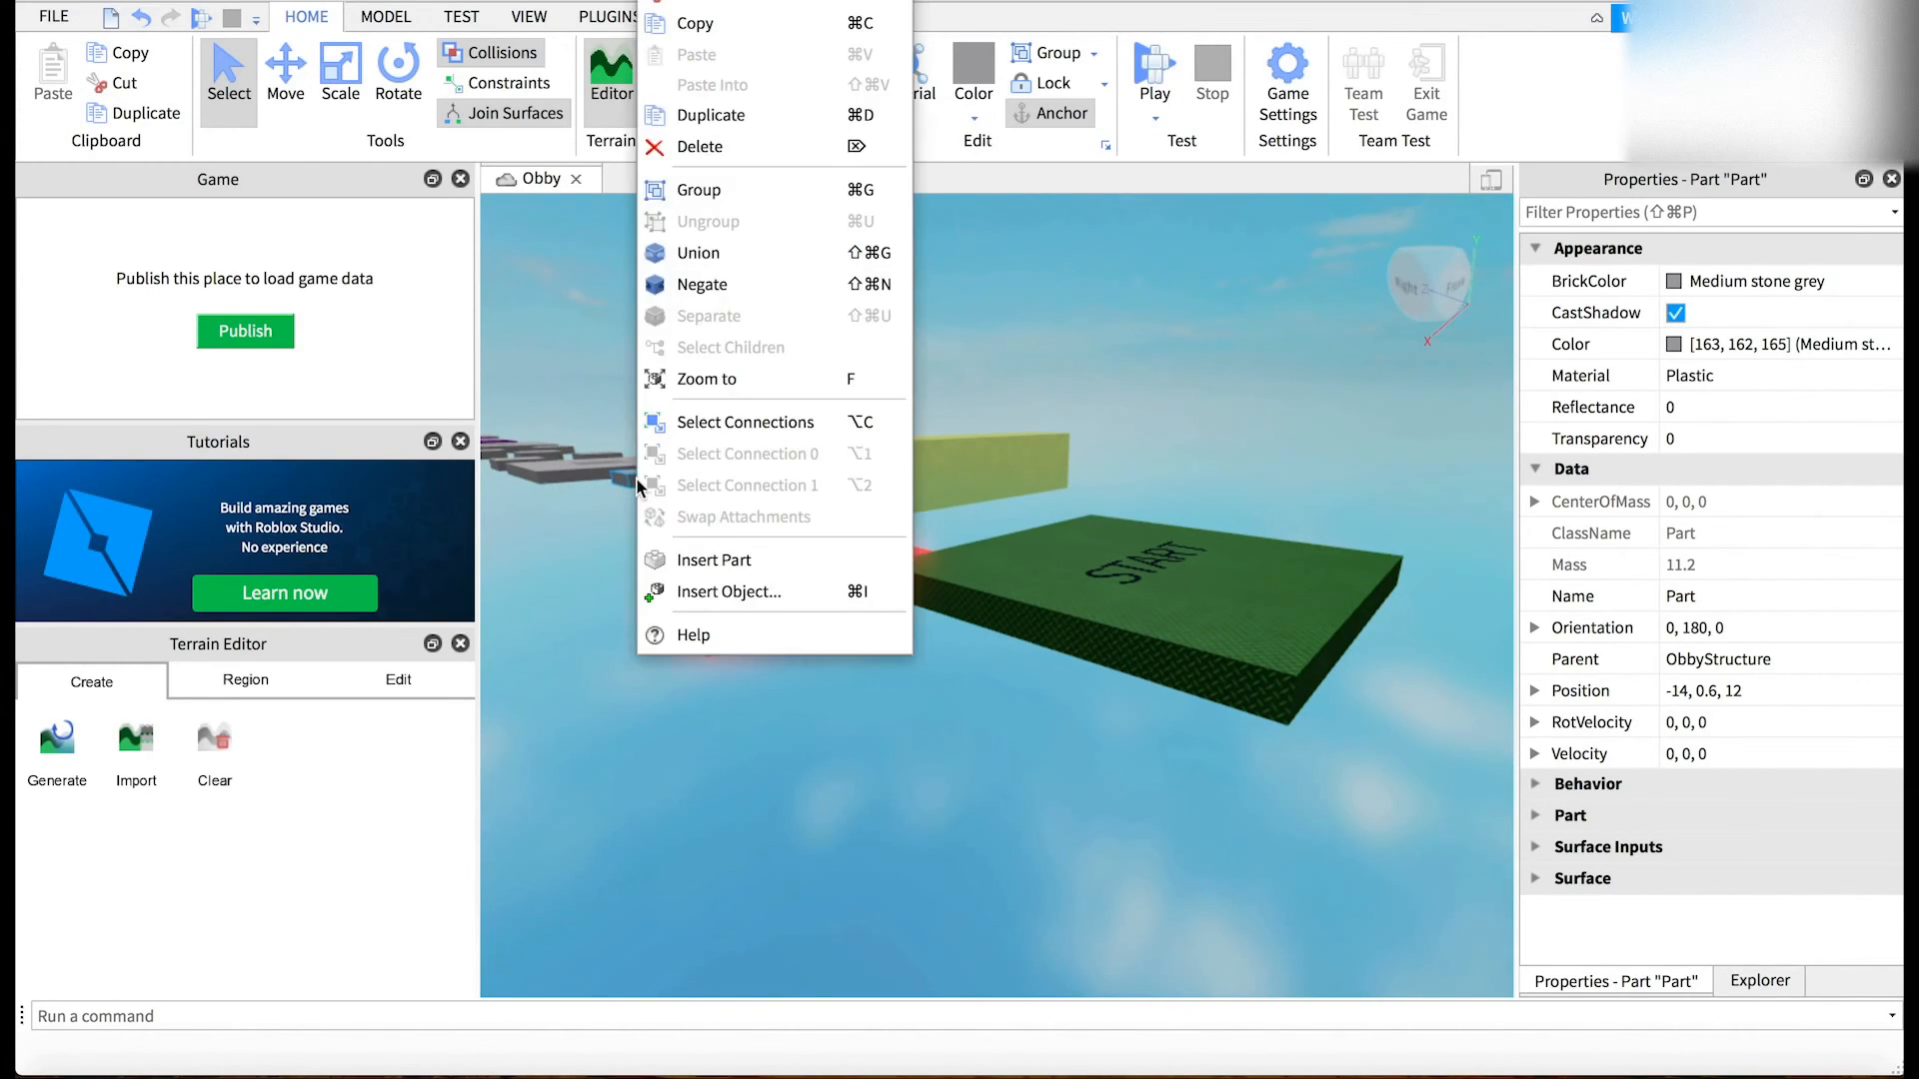
left_click(682, 147)
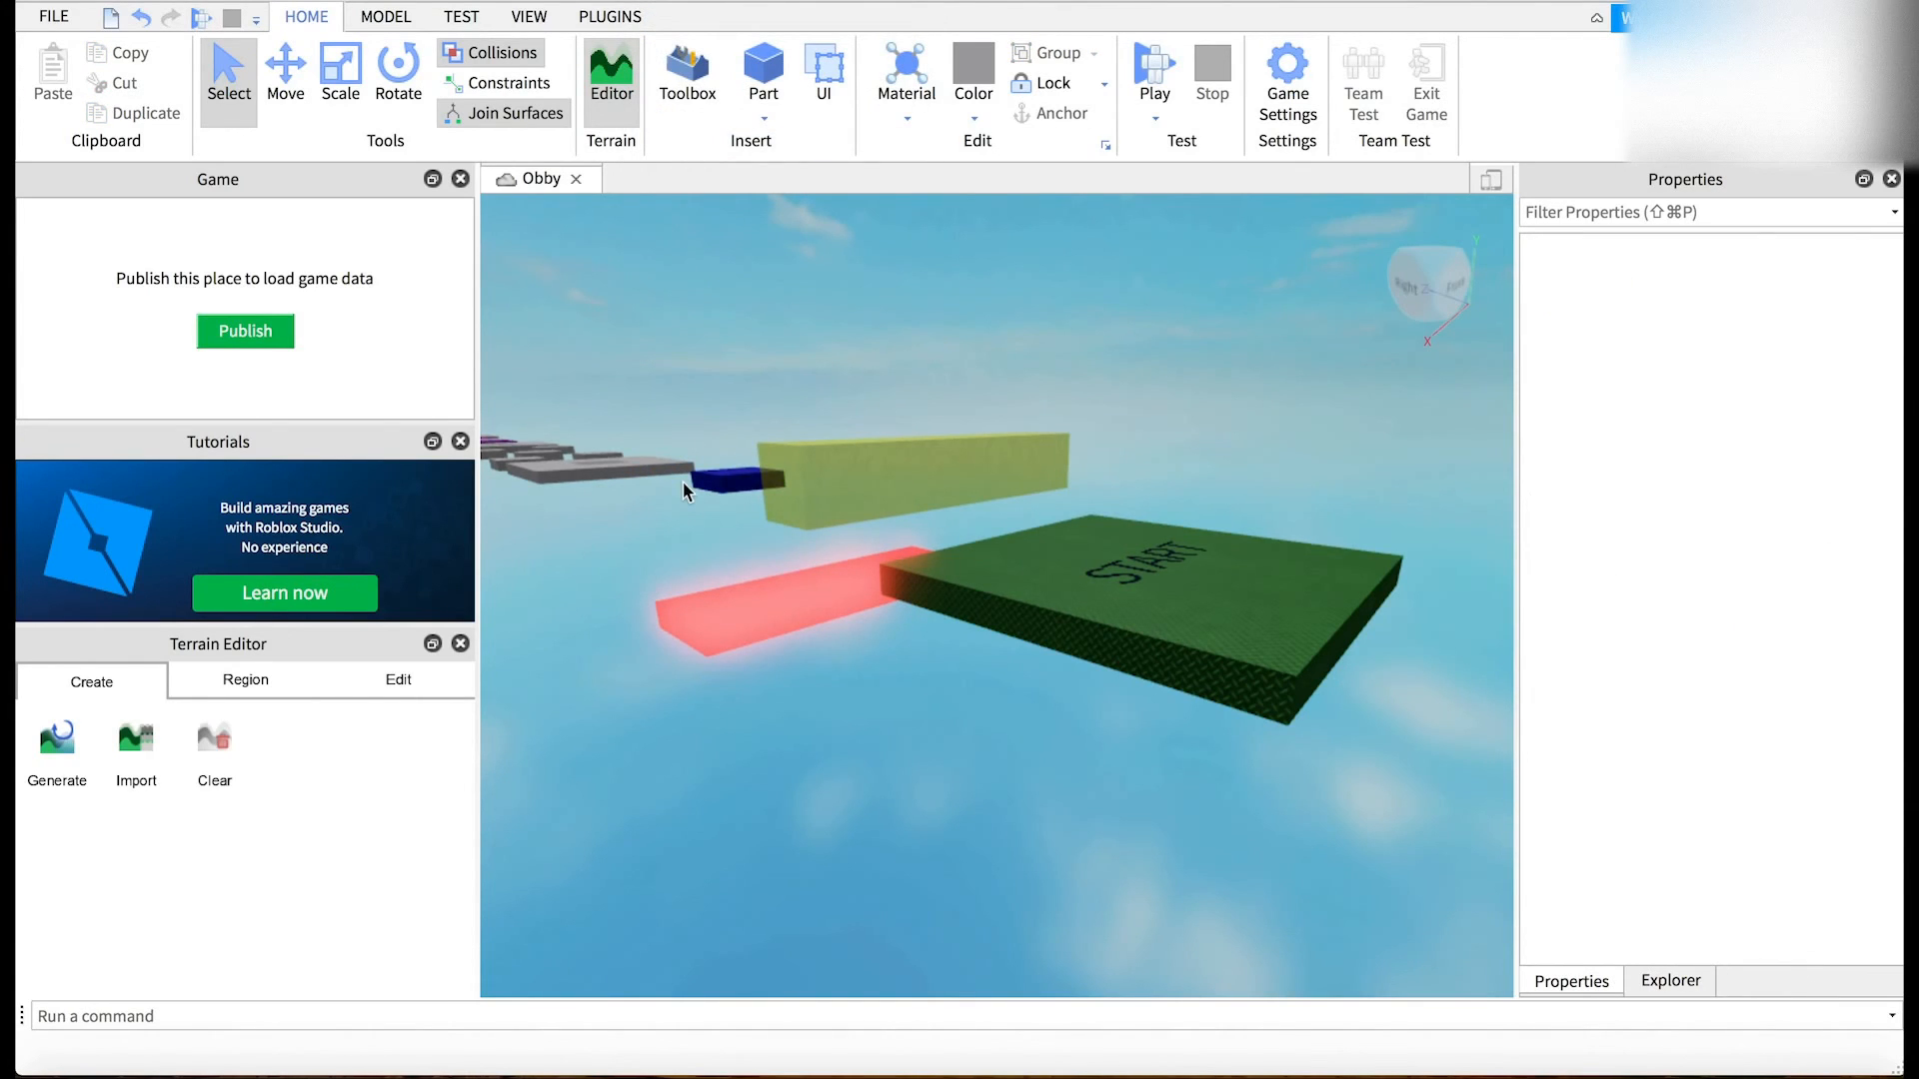
- Duplicate the red neon platform beside the START pad
left_click(747, 628)
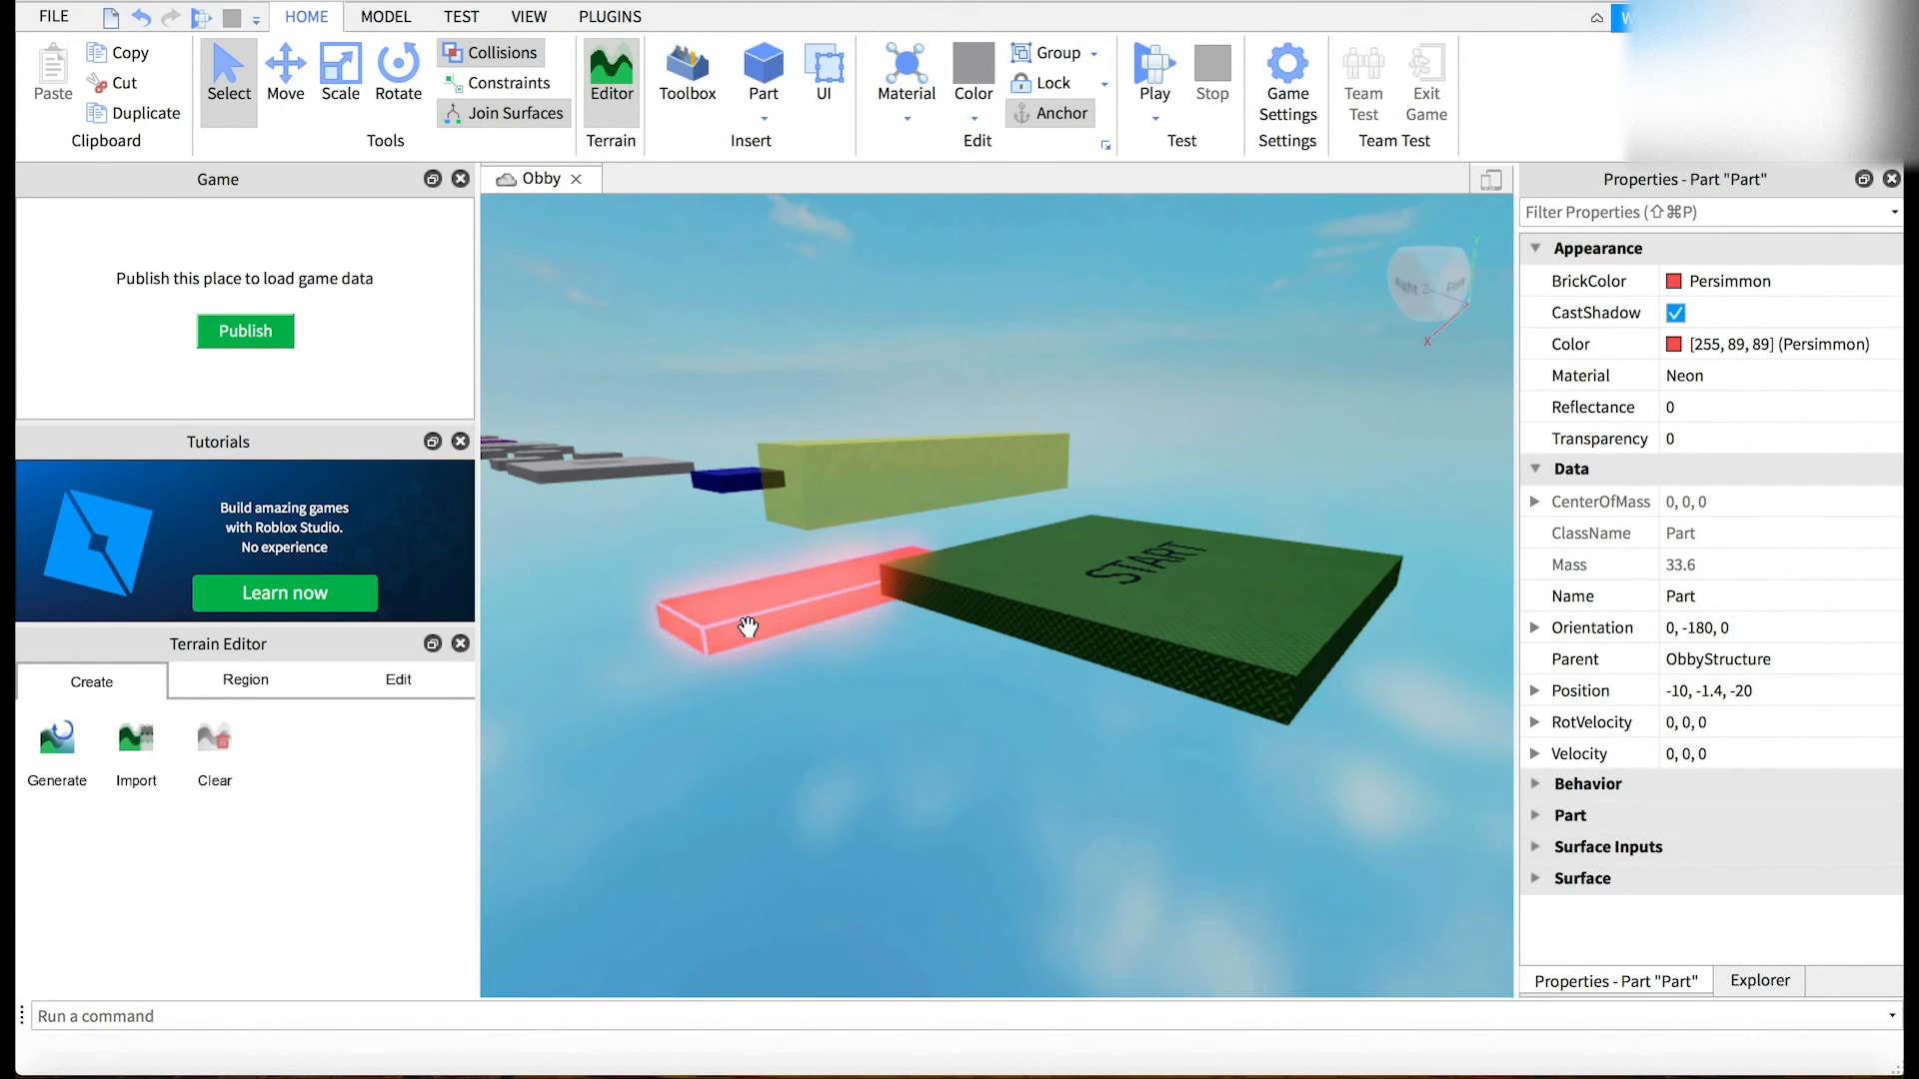
right_click(748, 628)
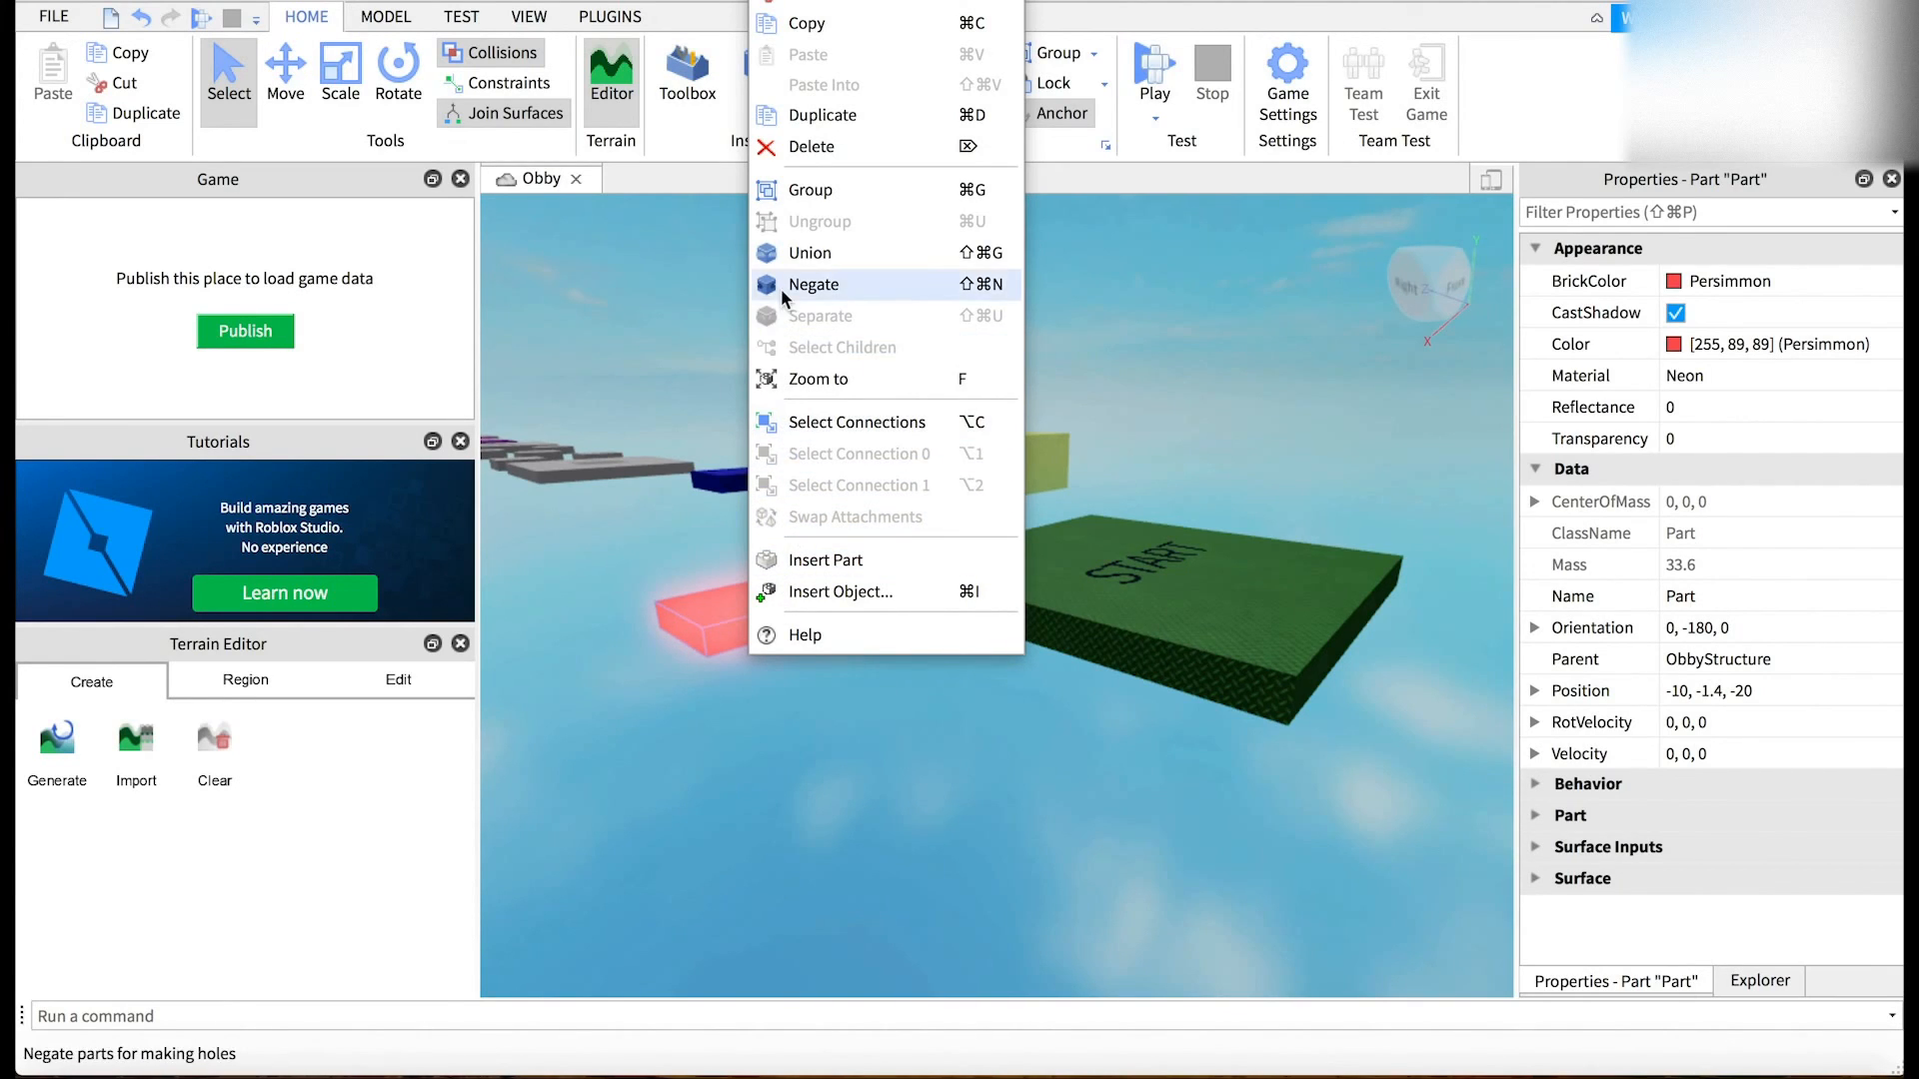
left_click(796, 116)
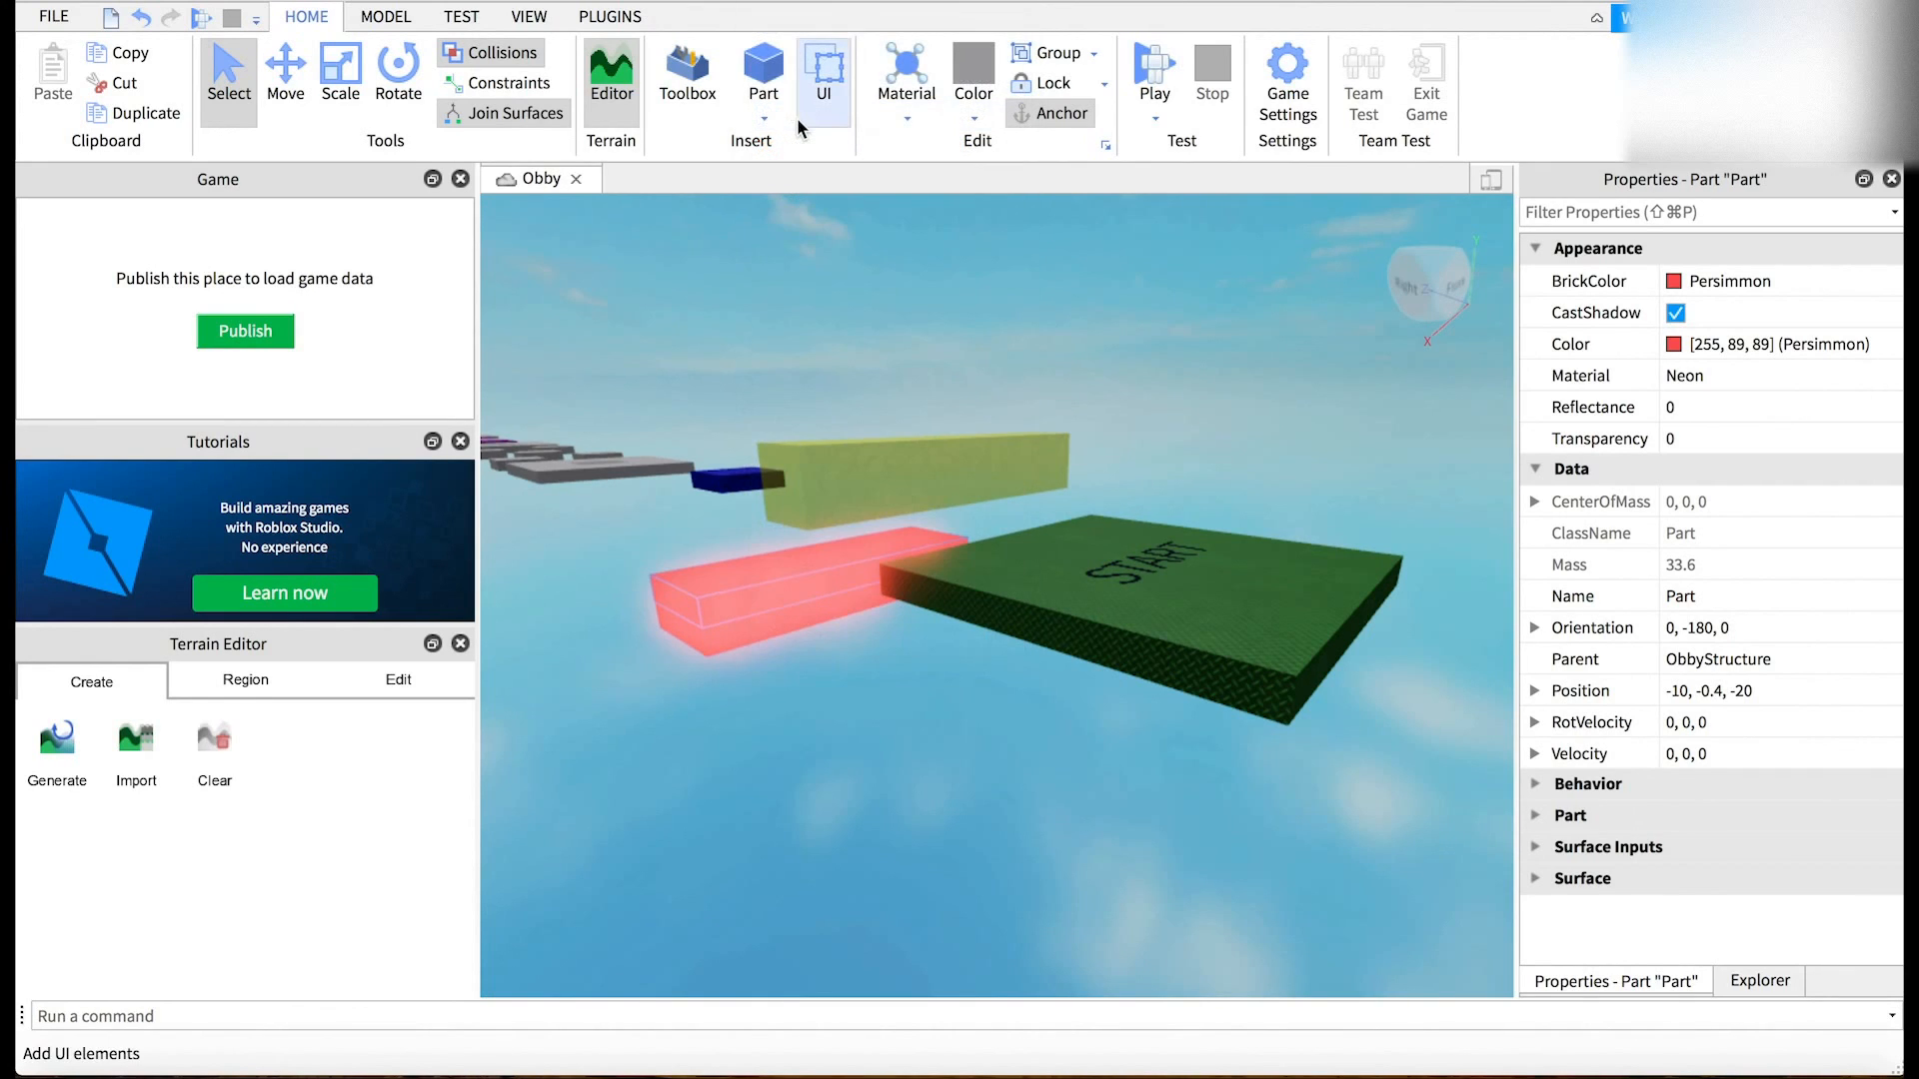
- Move the duplicated red platform behind the yellow one, to position -10, 0.5, 0
left_click(749, 592)
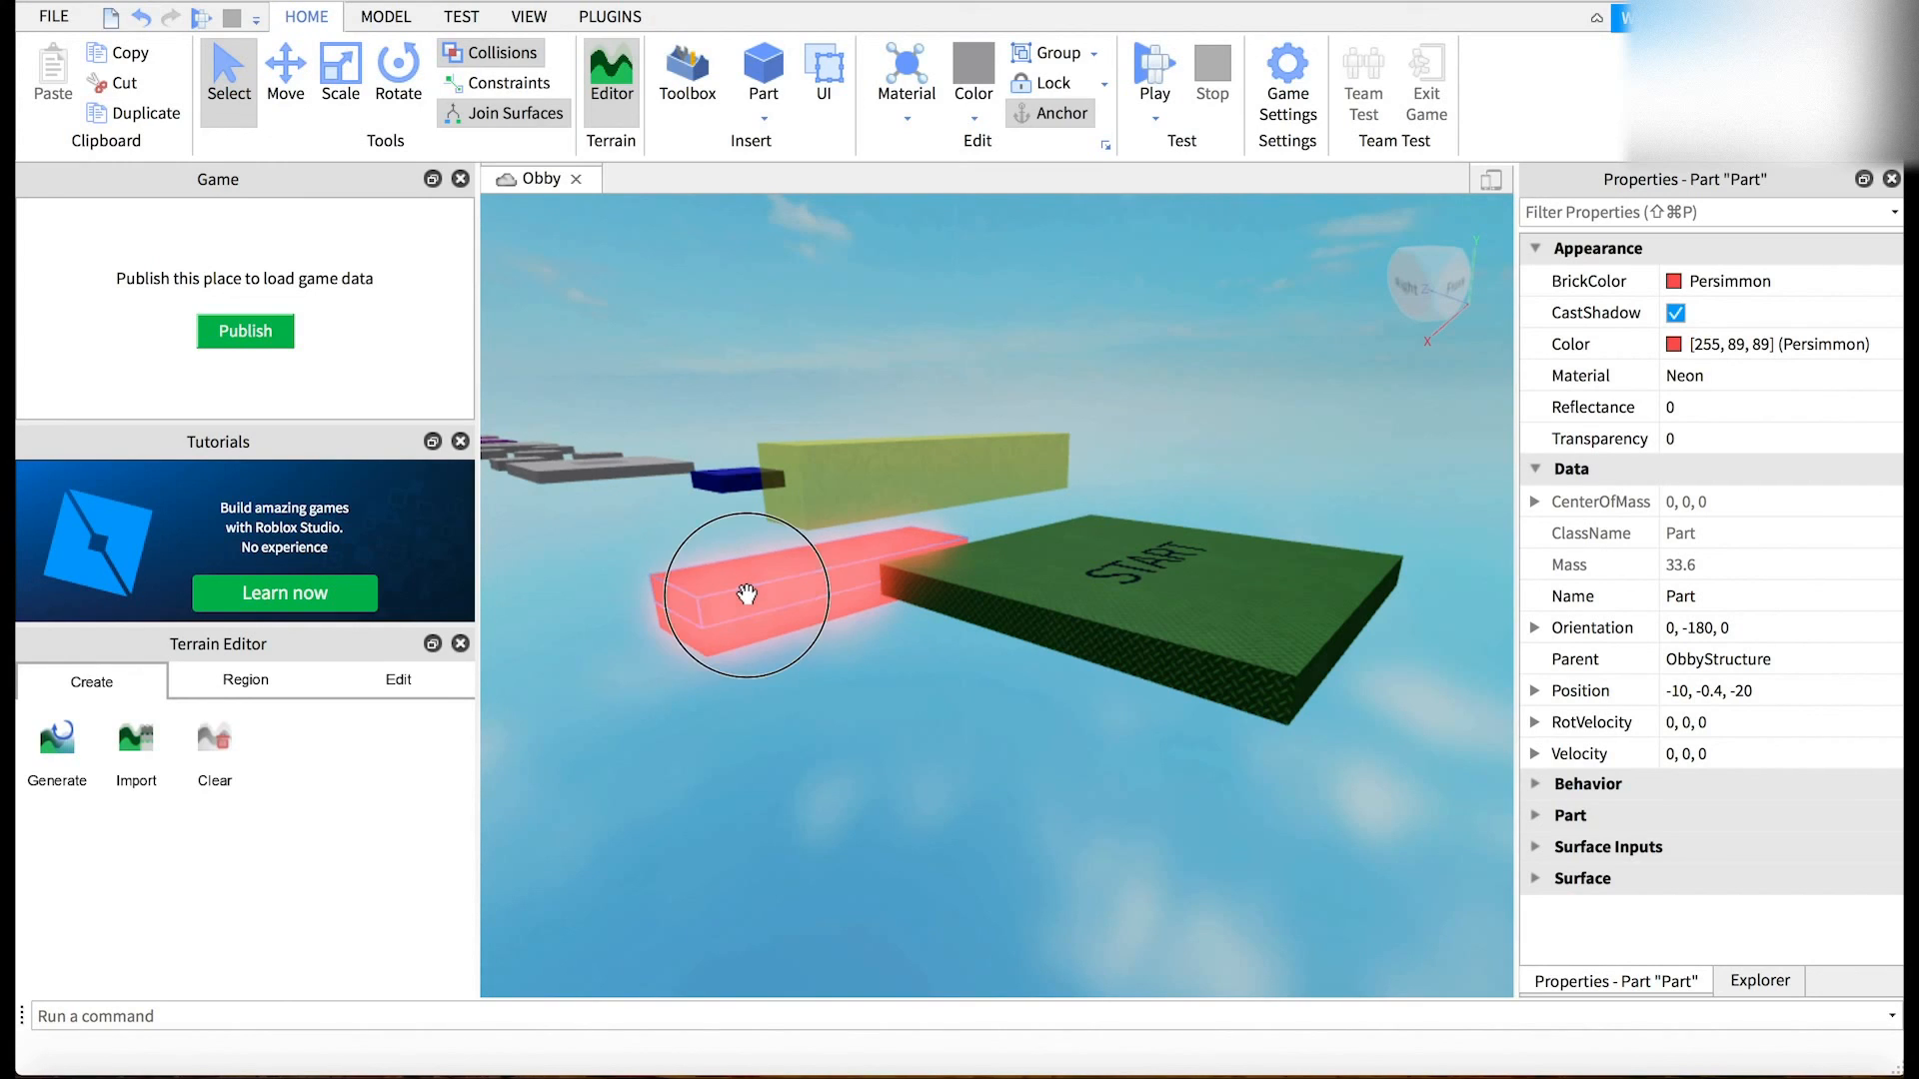
left_click(285, 80)
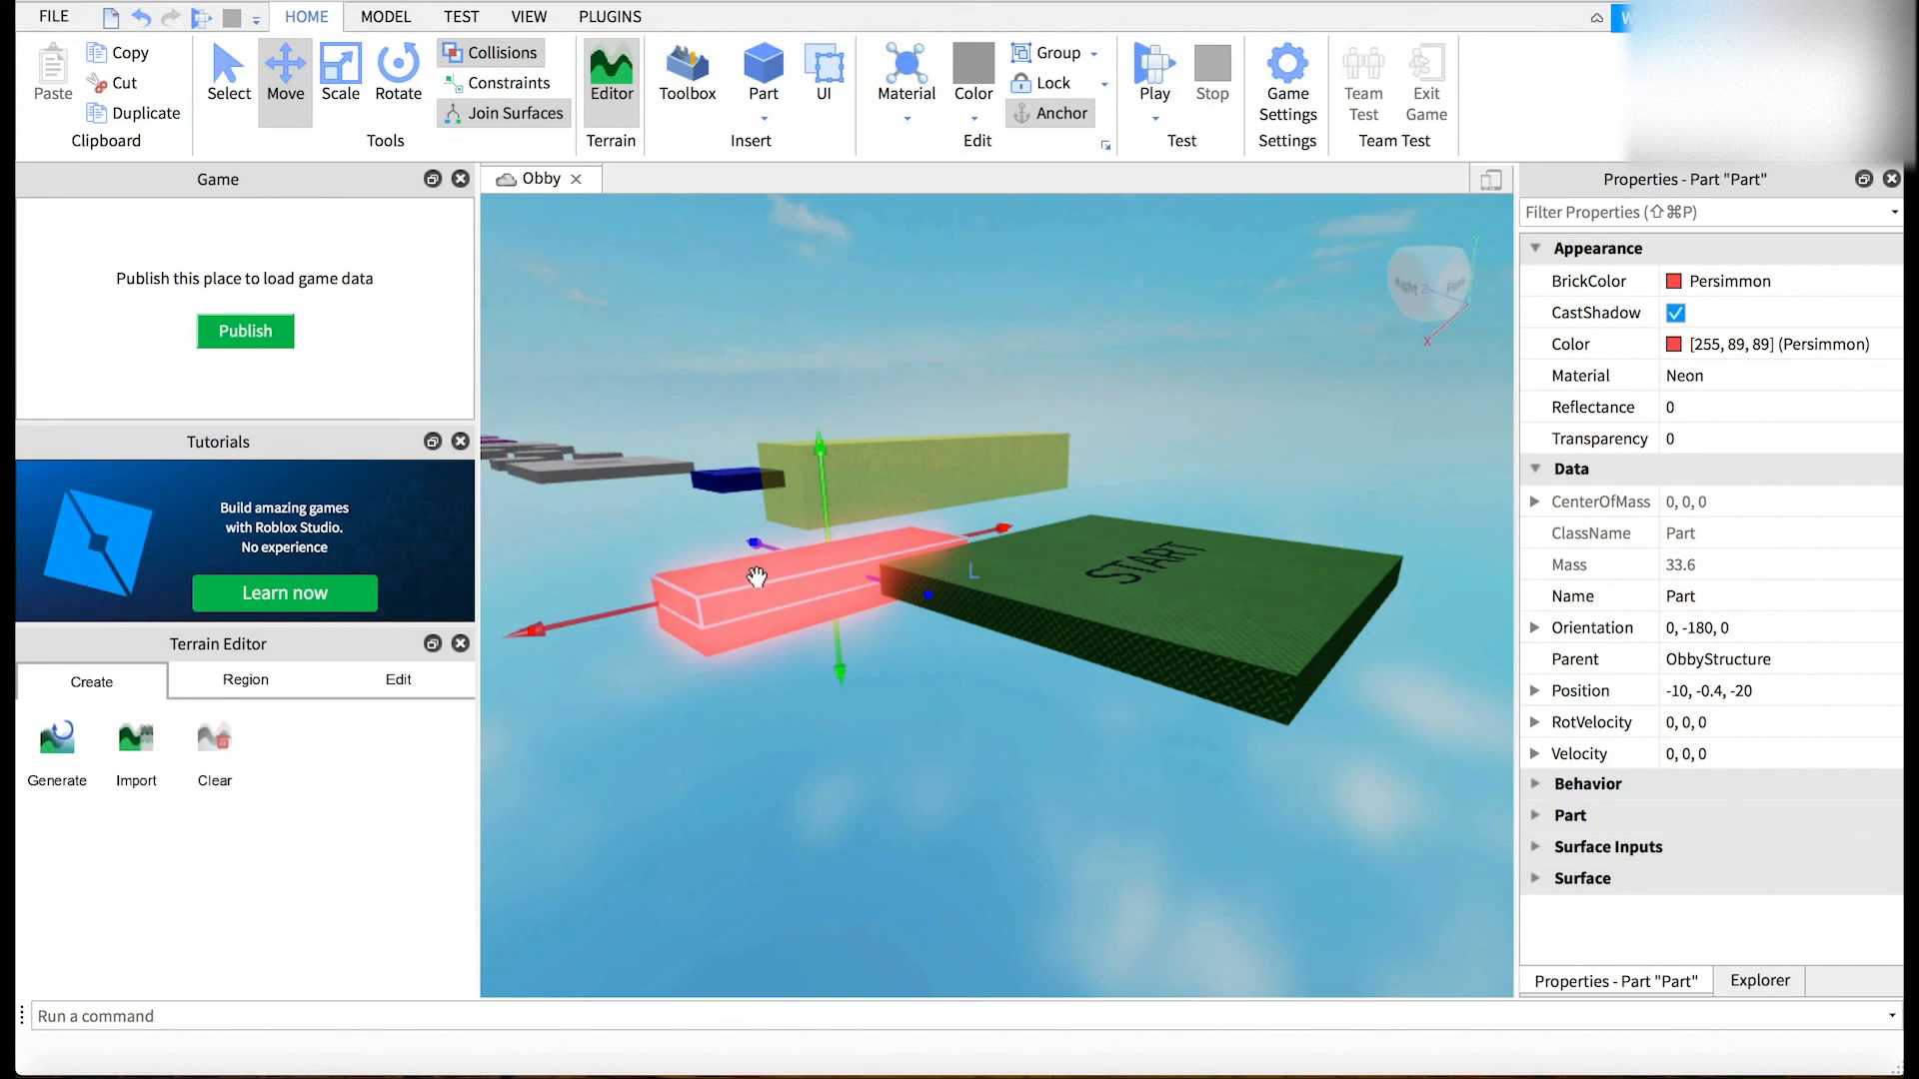
left_click_drag(762, 587, 745, 552)
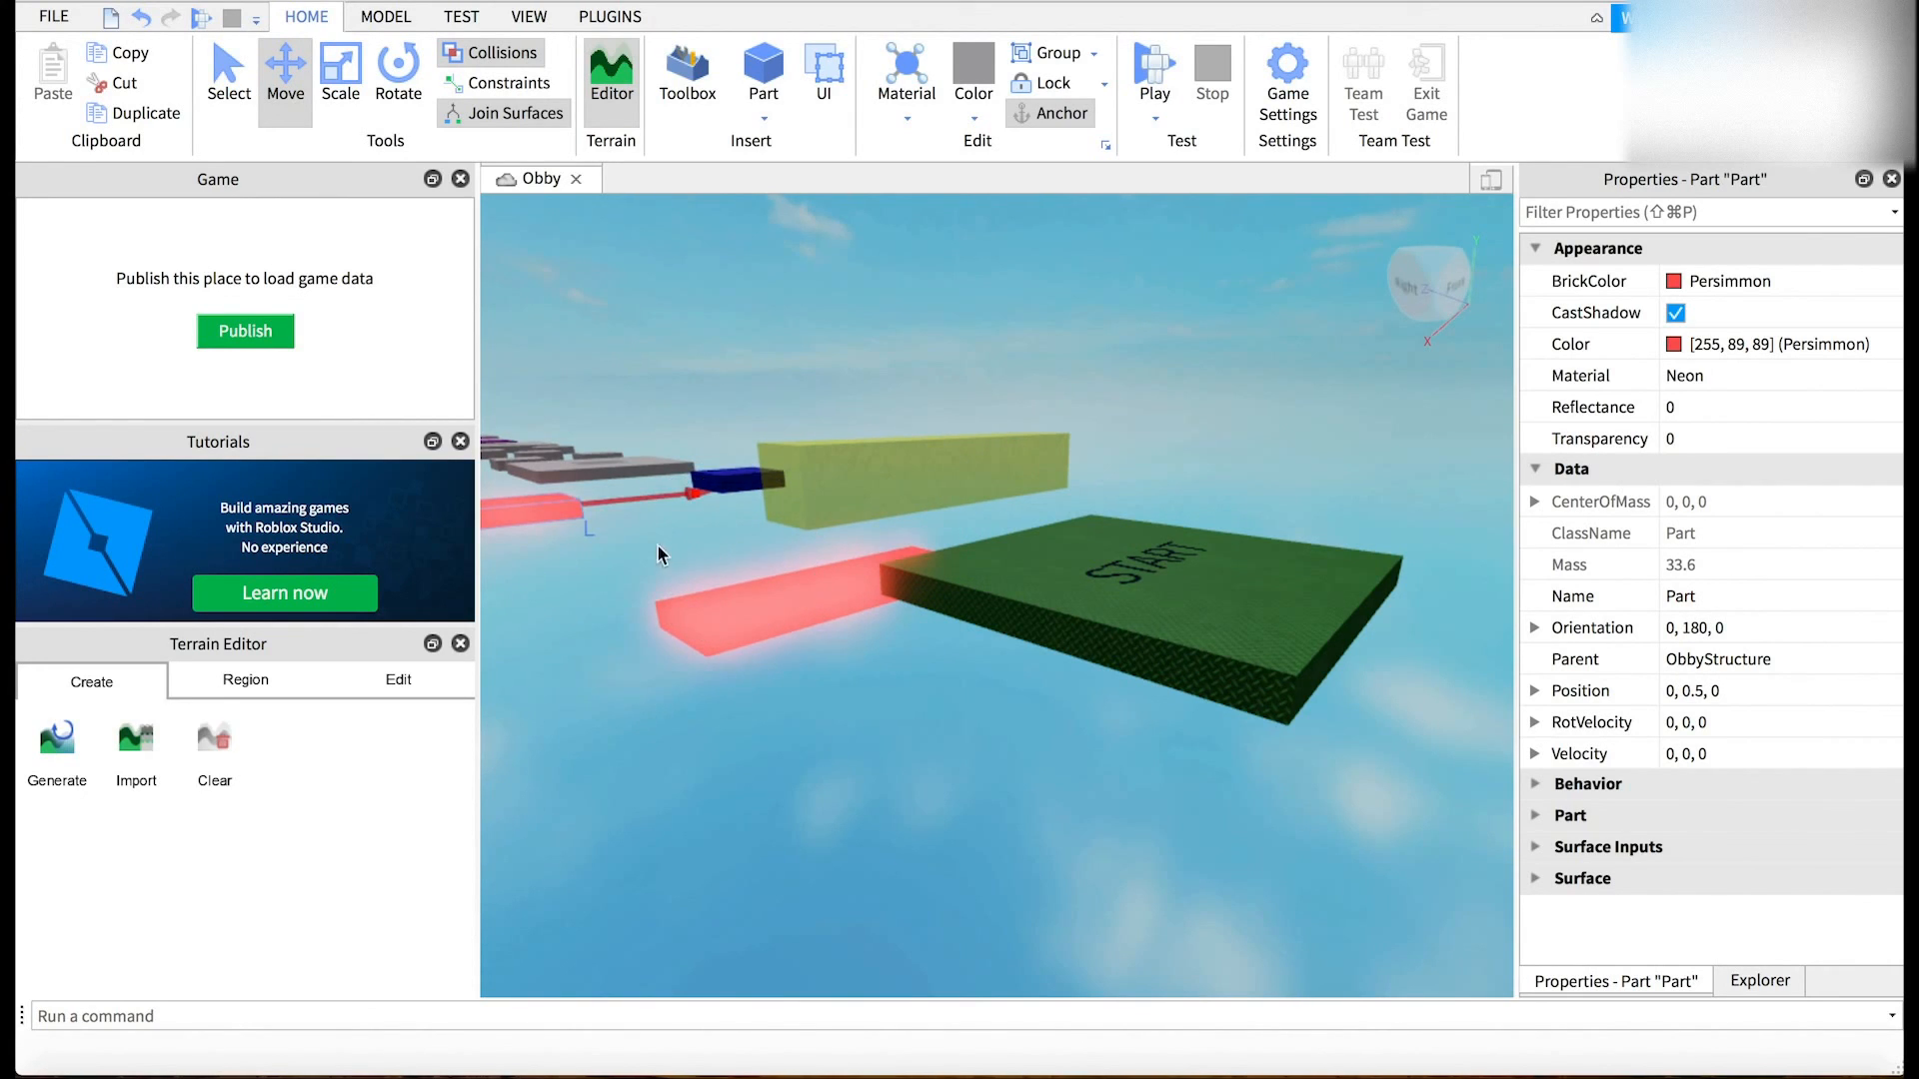
left_click_drag(553, 514, 794, 465)
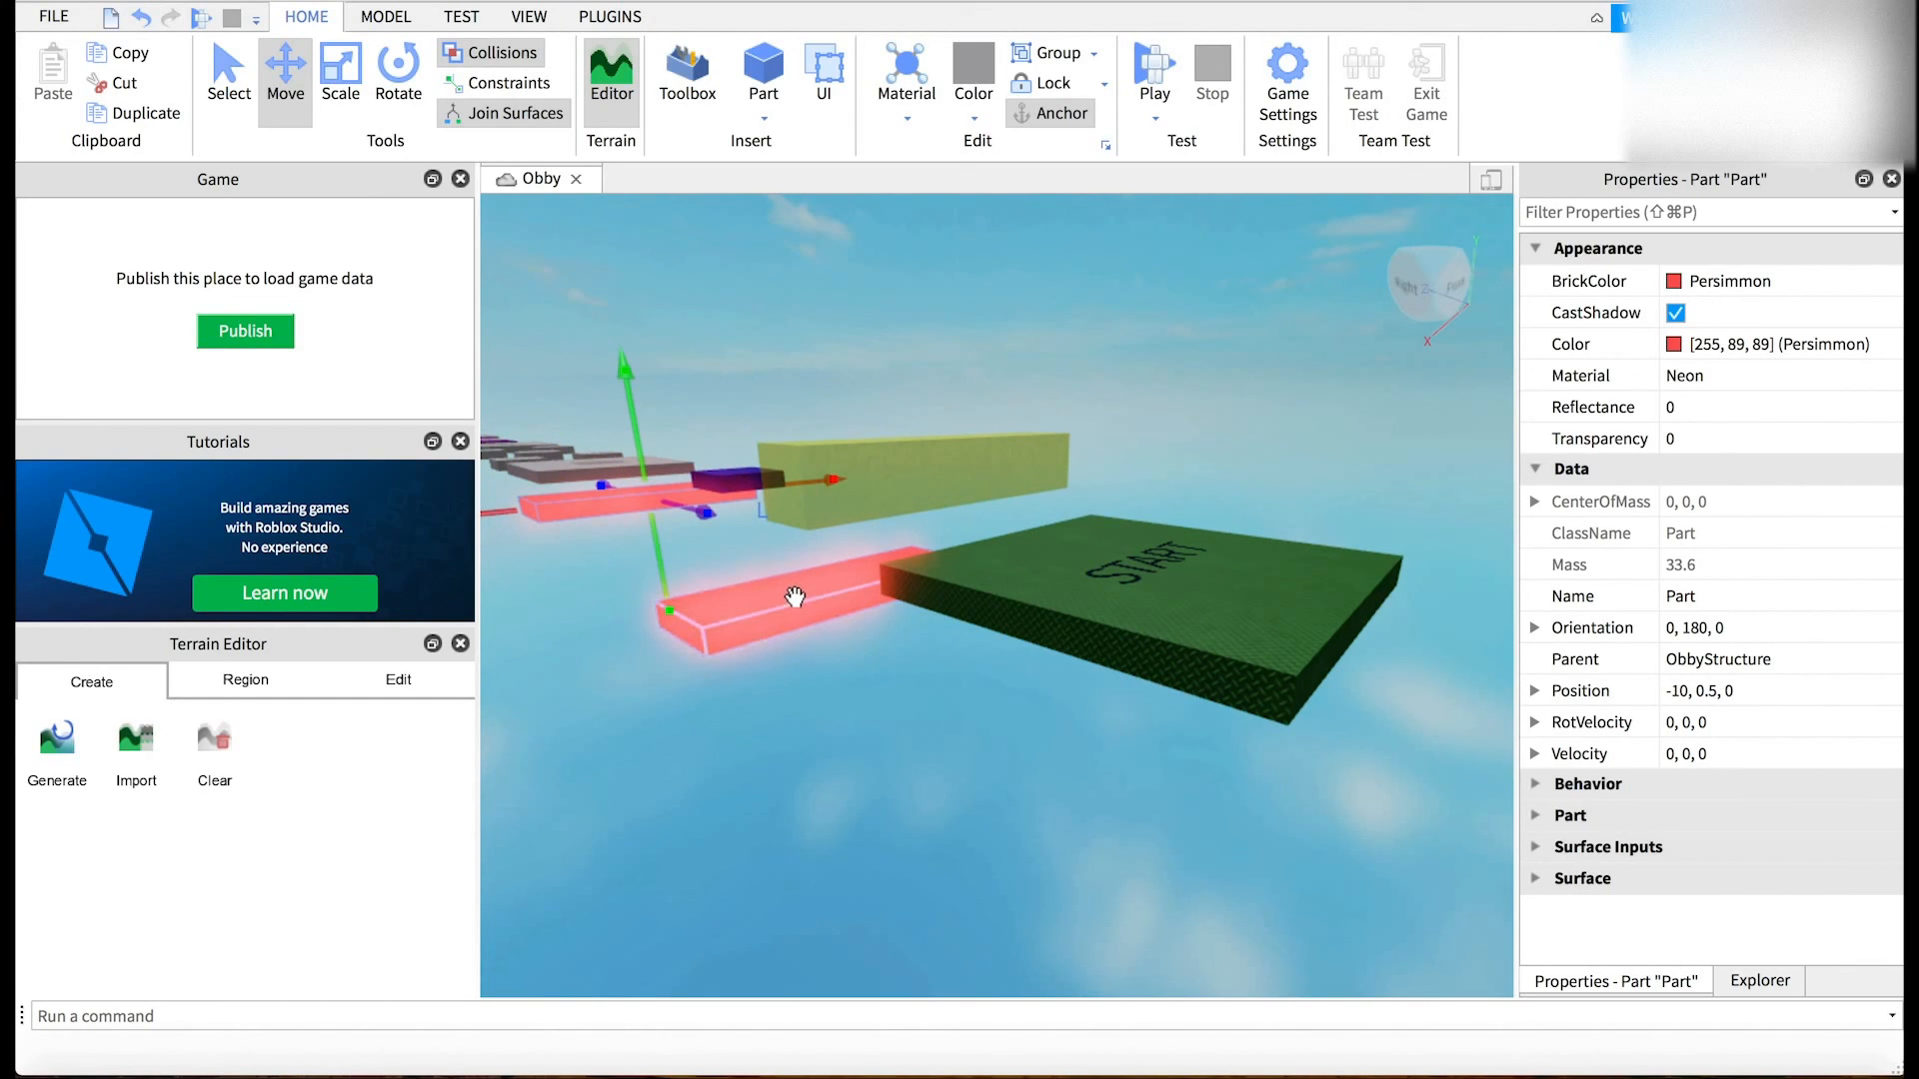